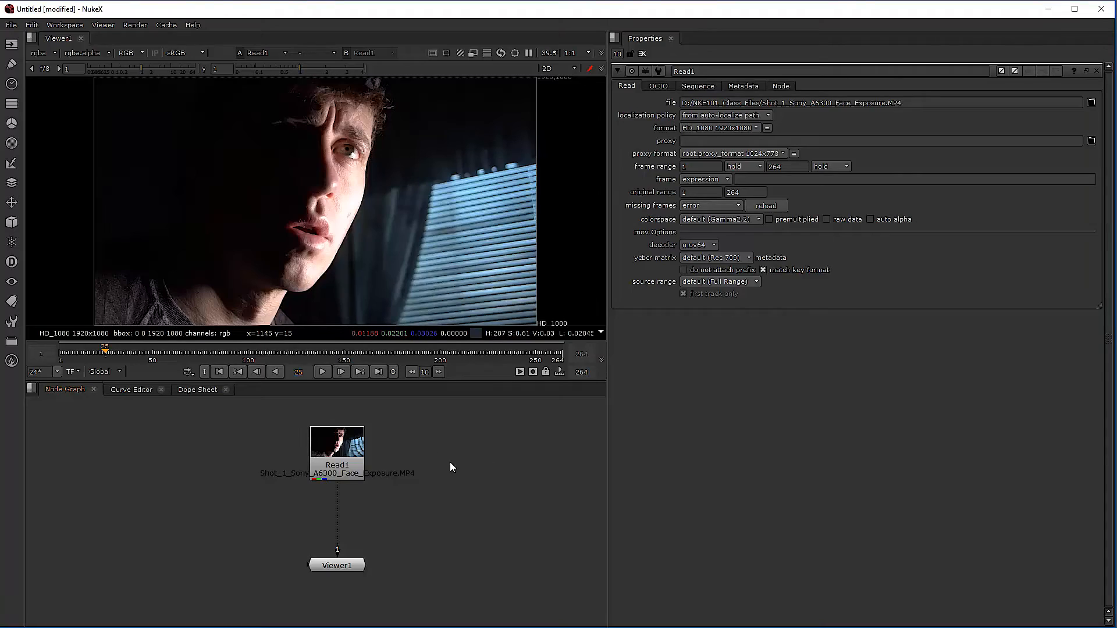
Go to frame 23 of the footage and inspect the resolution and format labels at the image corners
{"action": "scroll", "coordinate": [348, 474], "scroll_direction": "up", "scroll_amount": 3}
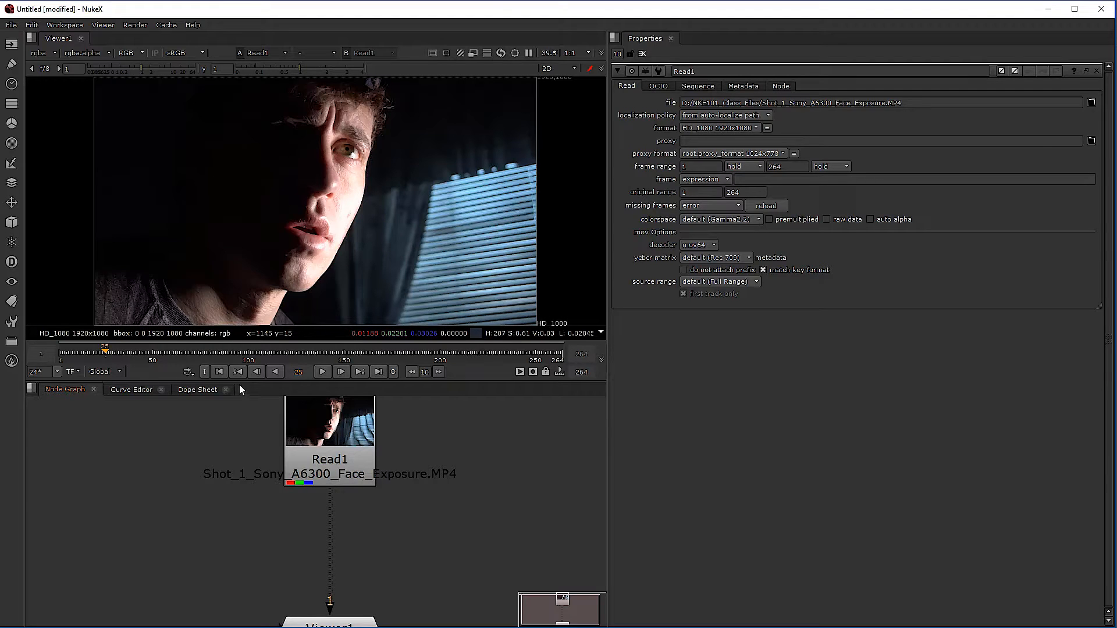
{"action": "mouse_move", "coordinate": [114, 348]}
{"action": "left_mouse_down"}
{"action": "mouse_move", "coordinate": [127, 351]}
{"action": "mouse_move", "coordinate": [102, 347]}
{"action": "left_mouse_up"}
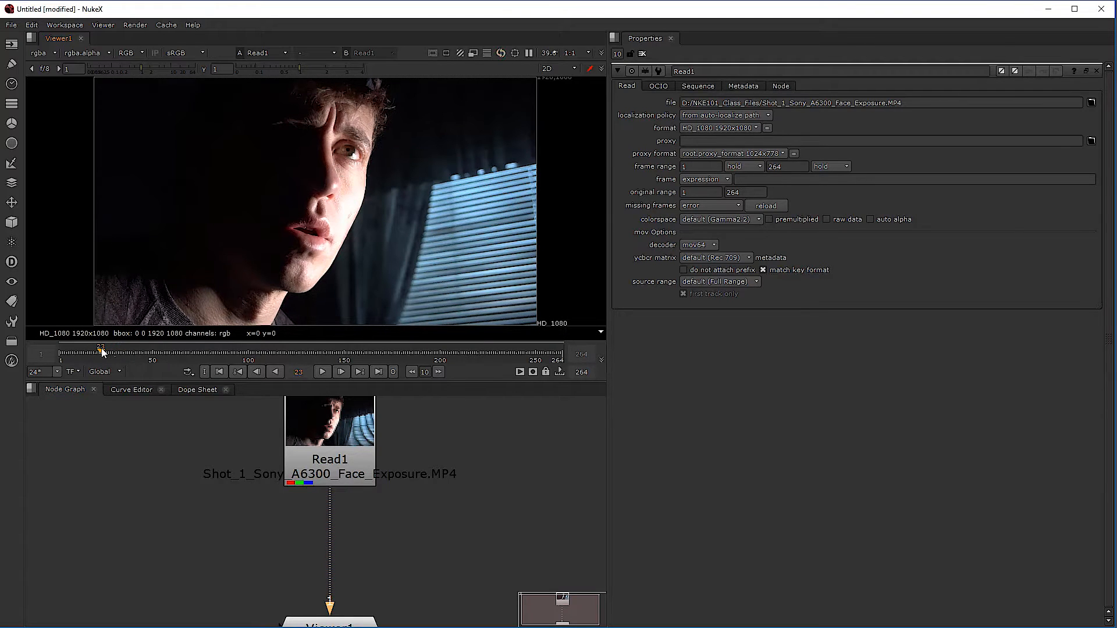
{"action": "scroll", "coordinate": [368, 526], "scroll_direction": "down", "scroll_amount": 3}
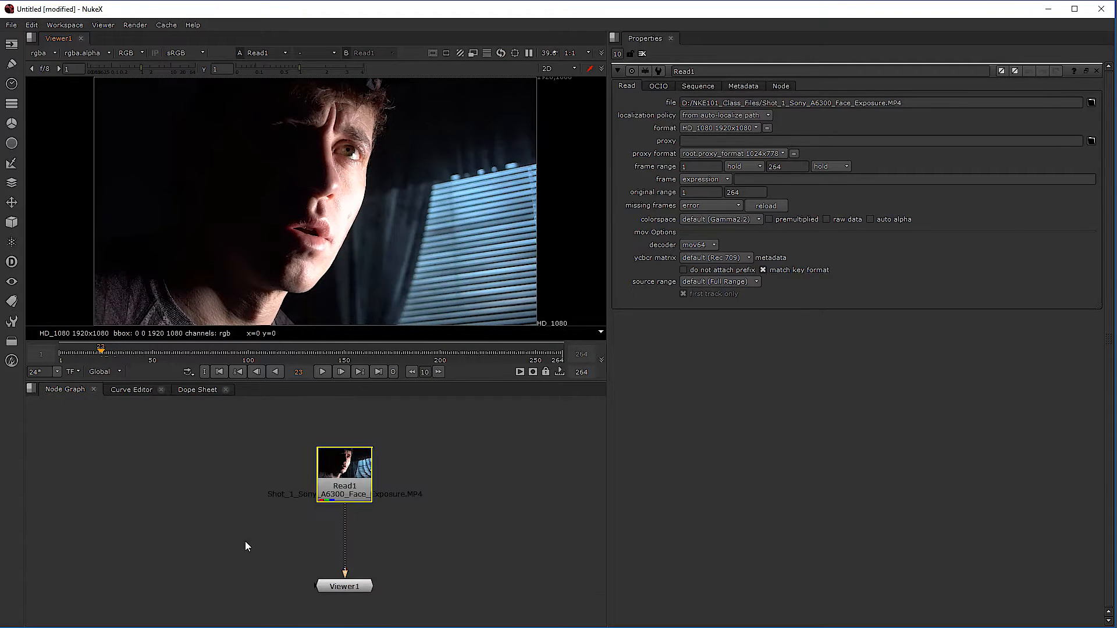
{"action": "scroll", "coordinate": [280, 543], "scroll_direction": "down", "scroll_amount": 2}
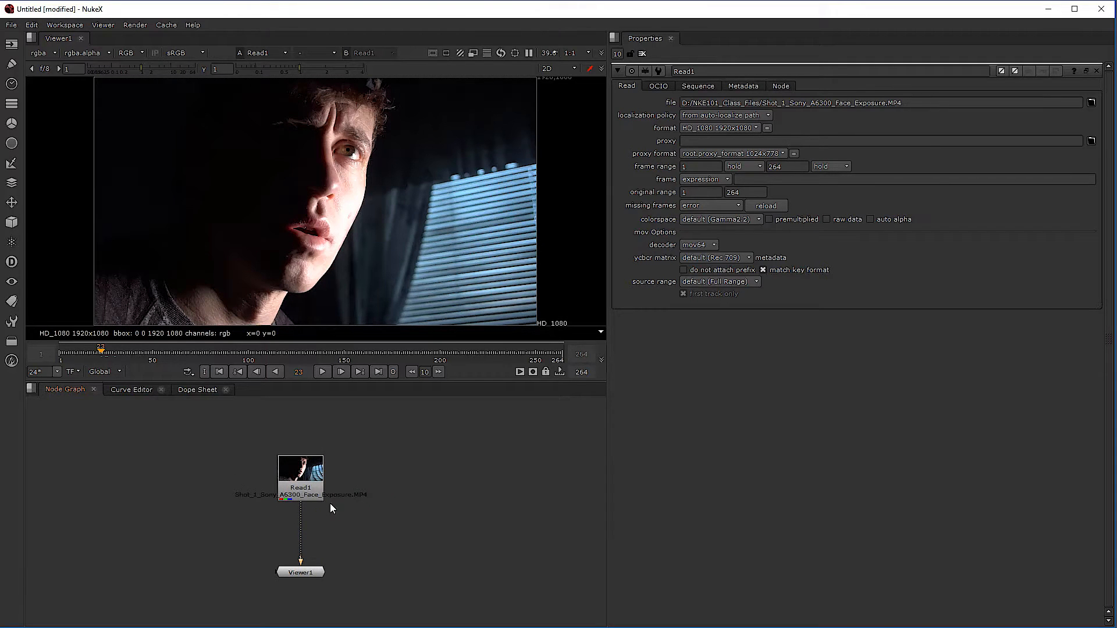
{"action": "scroll", "coordinate": [396, 183], "scroll_direction": "down", "scroll_amount": 2}
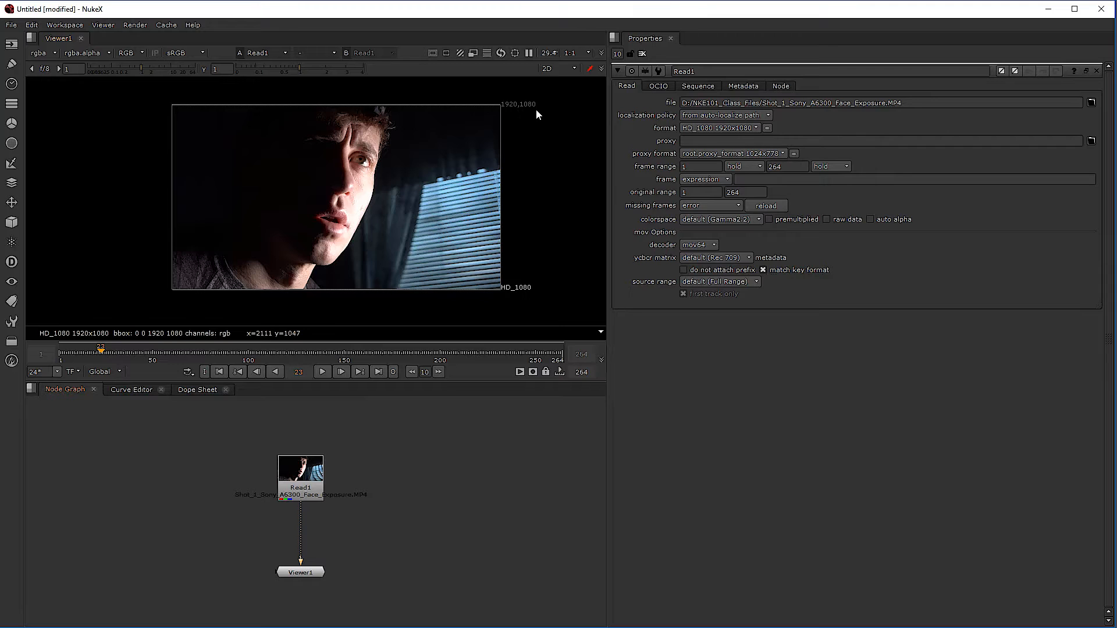
{"action": "scroll", "coordinate": [511, 287], "scroll_direction": "up", "scroll_amount": 4}
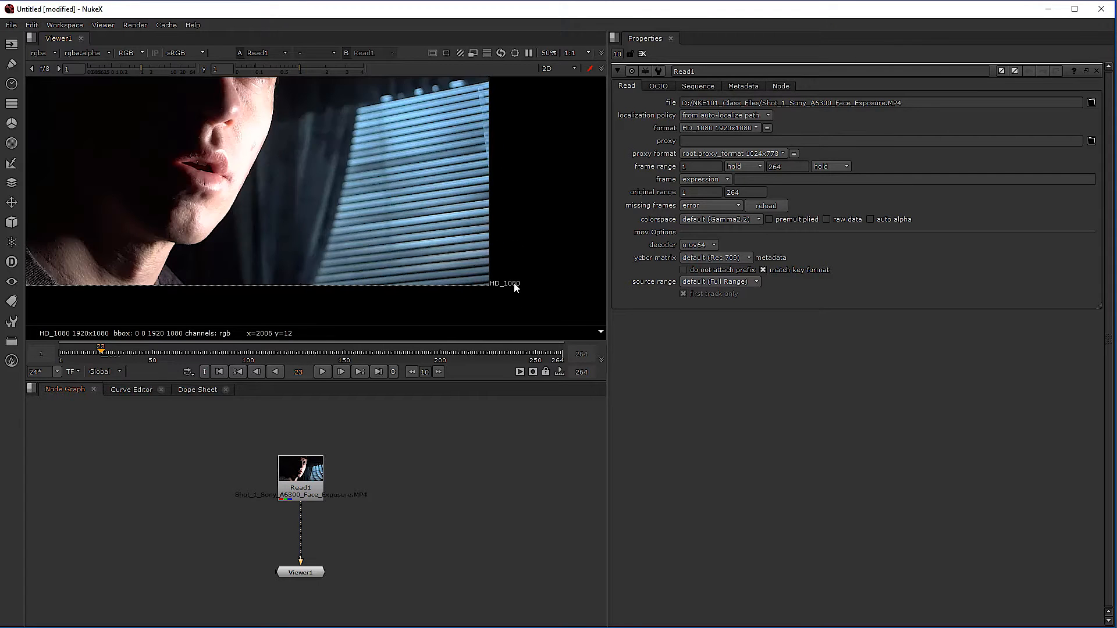
{"action": "scroll", "coordinate": [337, 247], "scroll_direction": "down", "scroll_amount": 4}
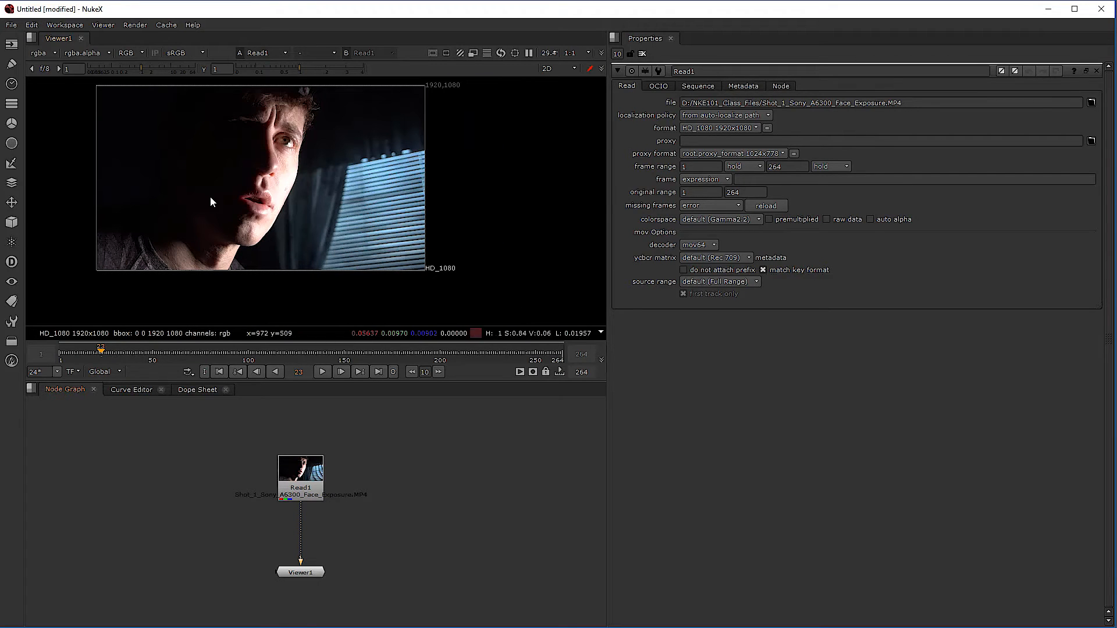
Examine the individual pixels at the image's lower-left corner, down to the origin at x=0 y=0
{"action": "scroll", "coordinate": [97, 278], "scroll_direction": "up", "scroll_amount": 4}
{"action": "scroll", "coordinate": [97, 281], "scroll_direction": "up", "scroll_amount": 1}
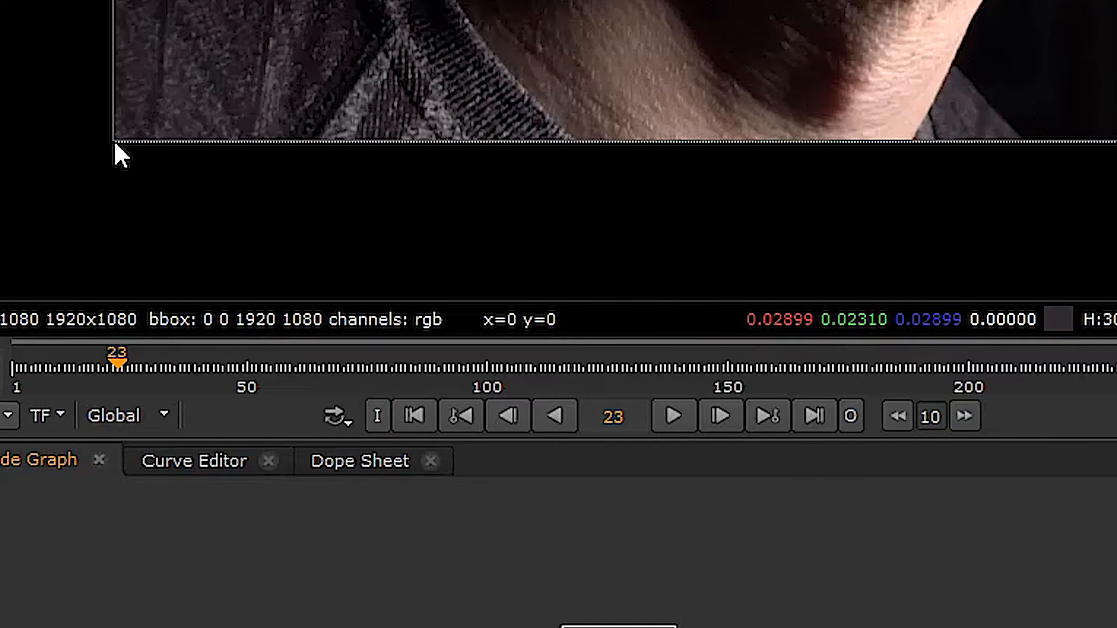
{"action": "scroll", "coordinate": [114, 140], "scroll_direction": "up", "scroll_amount": 10}
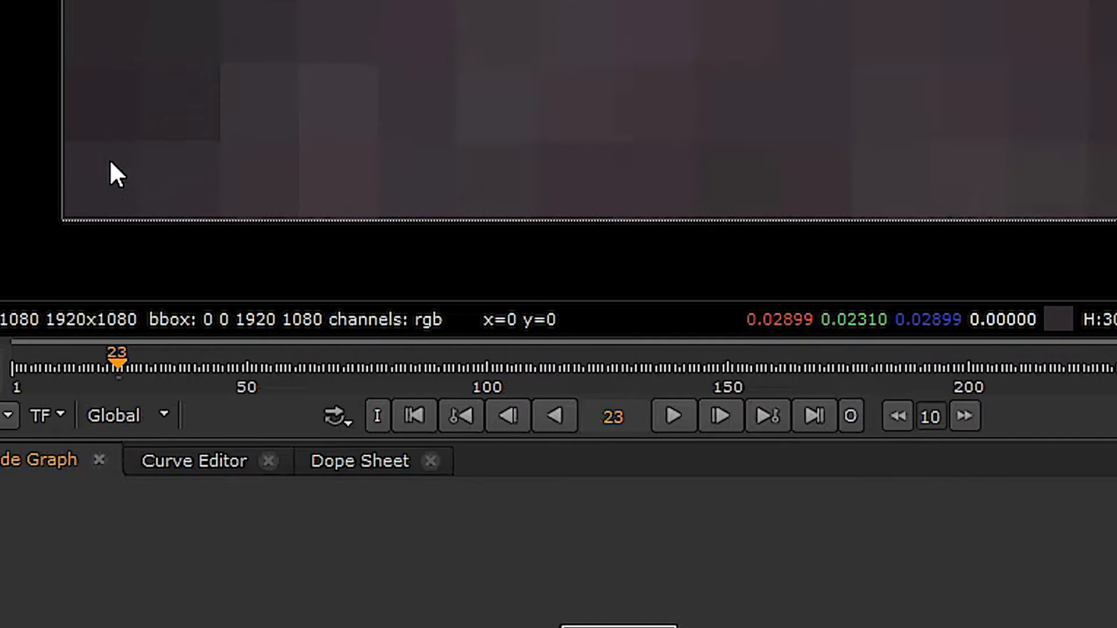
{"action": "middle_click_drag", "start_coordinate": [72, 239], "coordinate": [259, 14]}
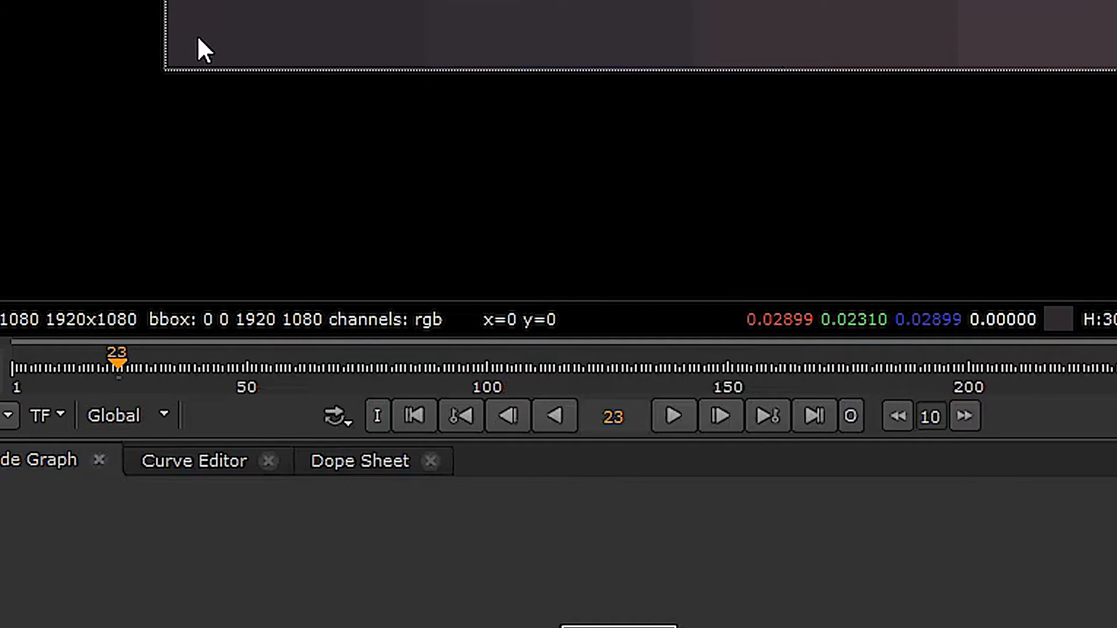
{"action": "scroll", "coordinate": [197, 24], "scroll_direction": "down", "scroll_amount": 5}
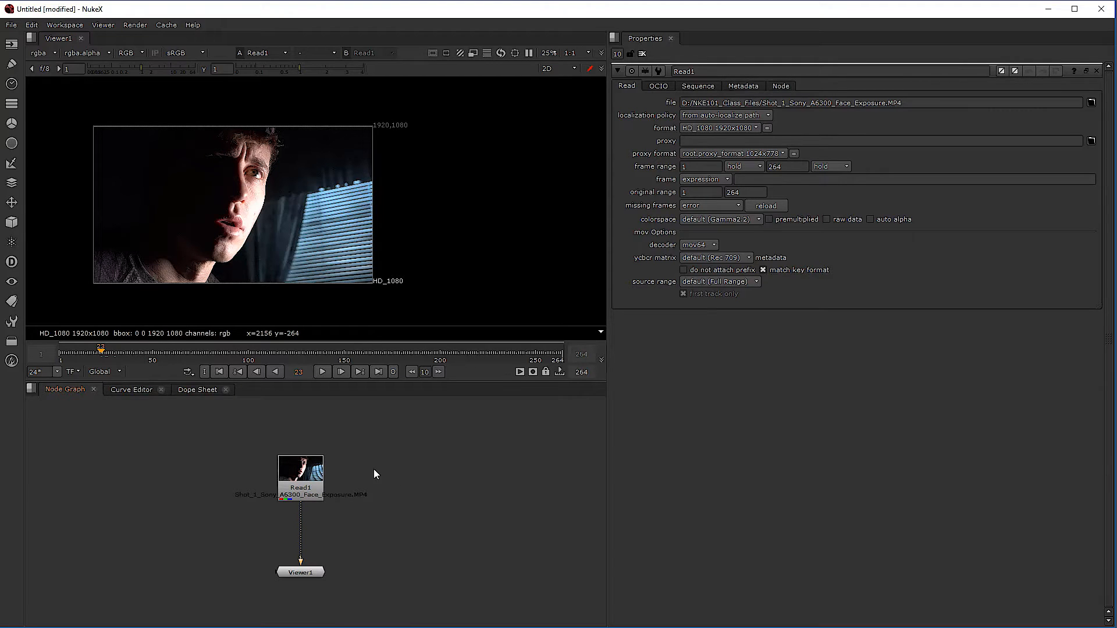
Add a Constant node beside the Read node and set its color to pure green with a green value of 1
{"action": "key", "text": "Tab"}
{"action": "type", "text": "con"}
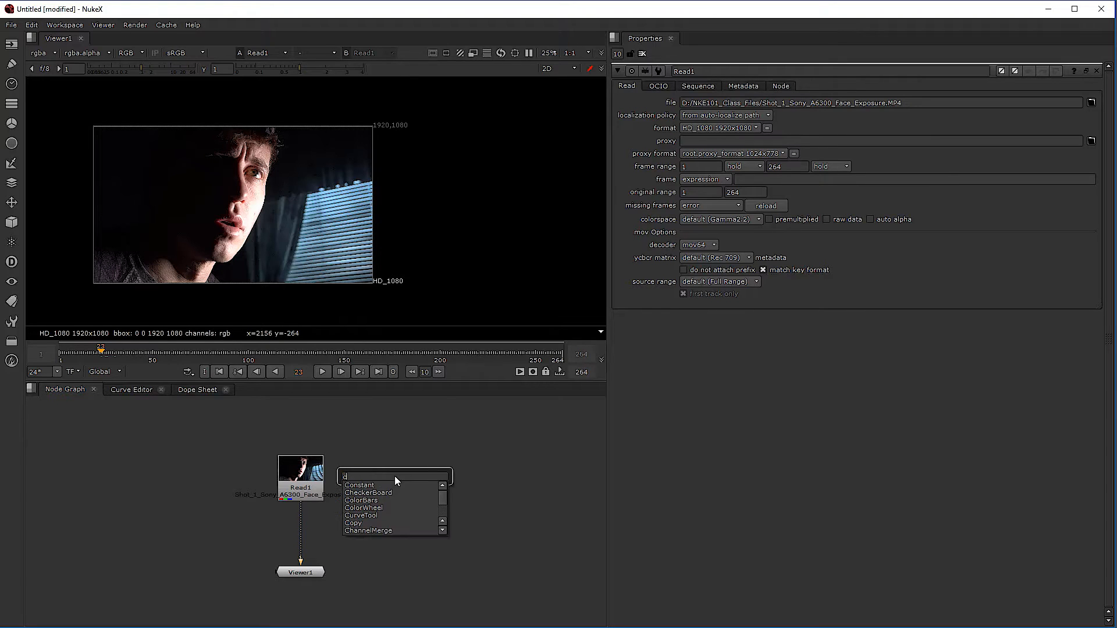
{"action": "left_click", "coordinate": [382, 485]}
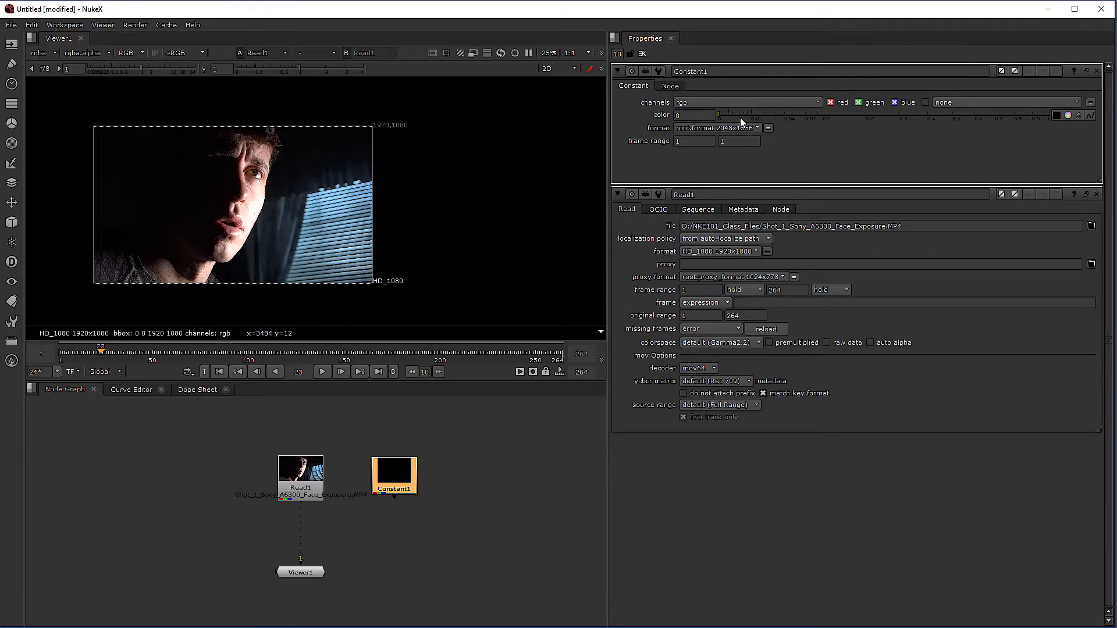
{"action": "left_click", "coordinate": [1069, 116]}
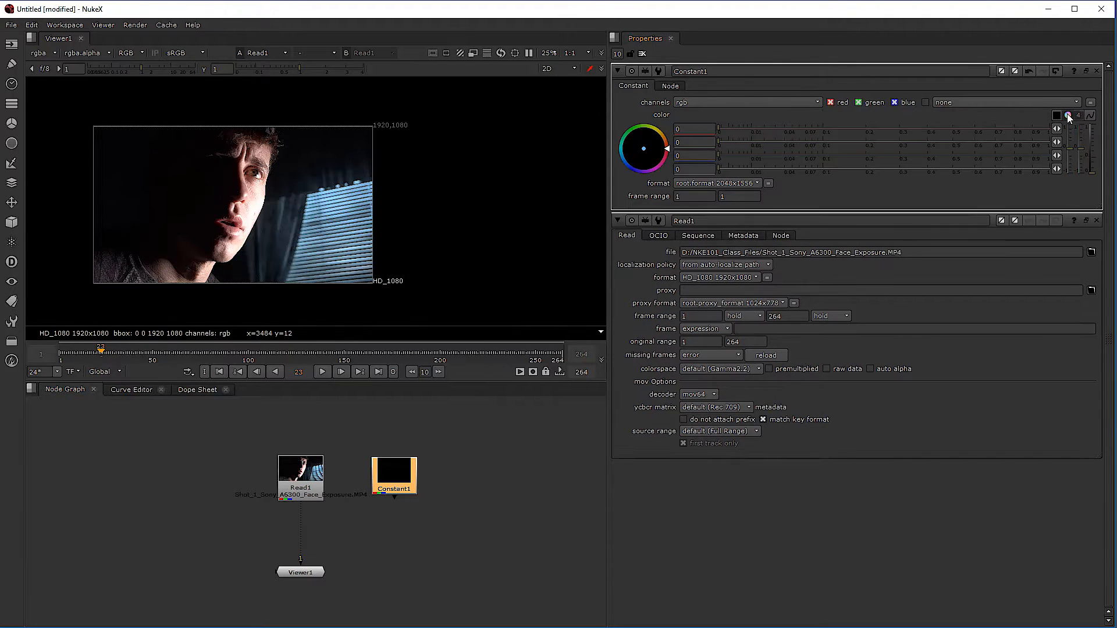
{"action": "left_click_drag", "start_coordinate": [961, 143], "coordinate": [1085, 141]}
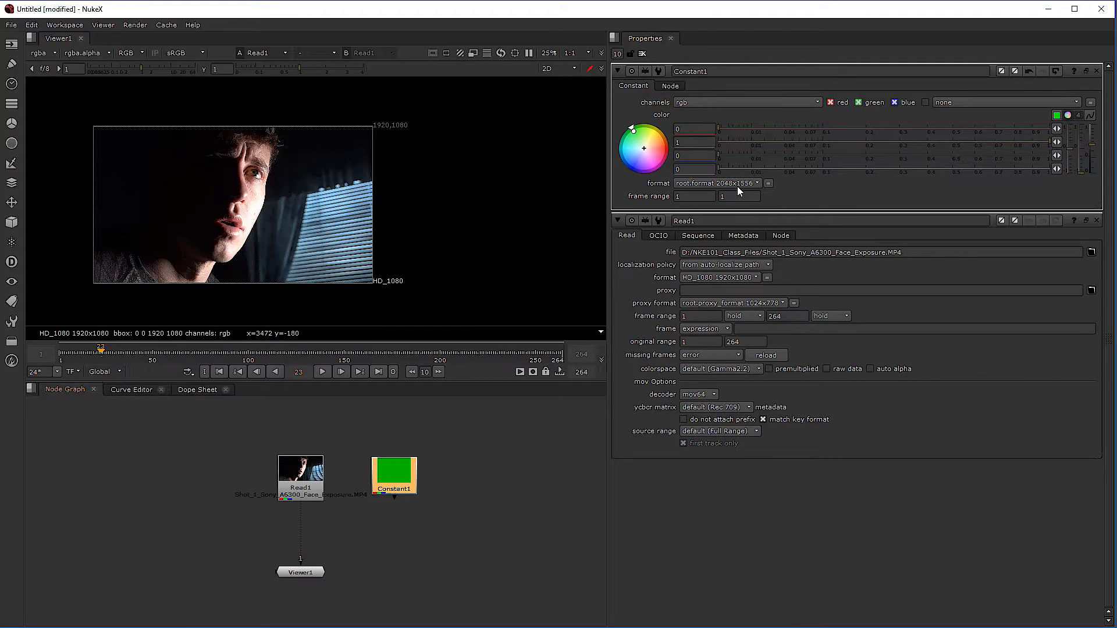
Set the full size format in the project settings to HD_1080 1920x1080
{"action": "left_click", "coordinate": [523, 492]}
{"action": "key", "text": "s"}
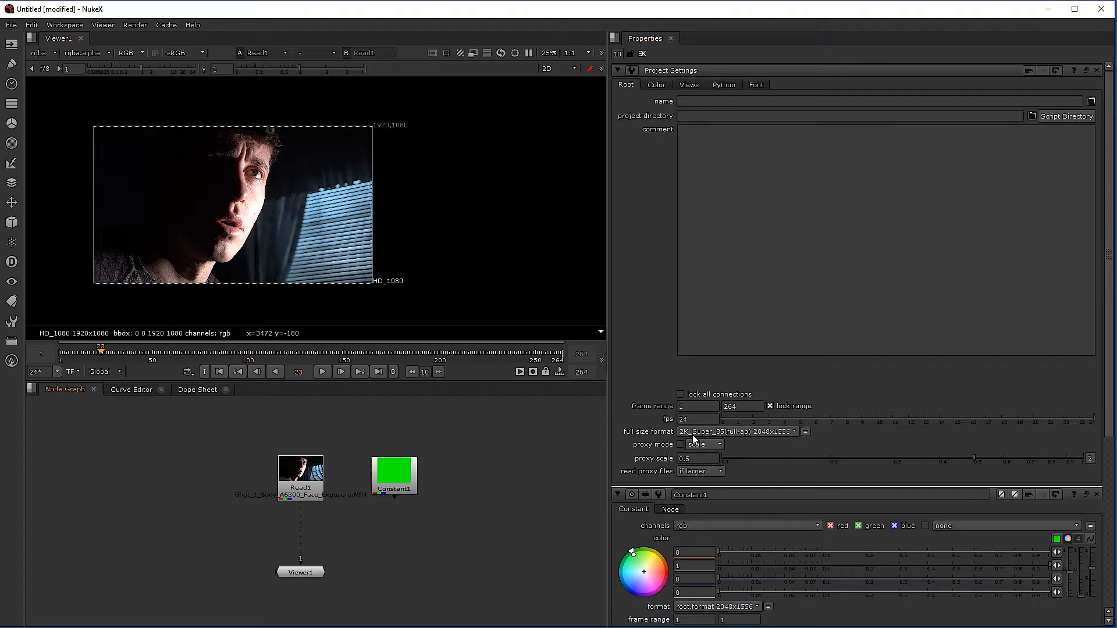
{"action": "left_click", "coordinate": [784, 432]}
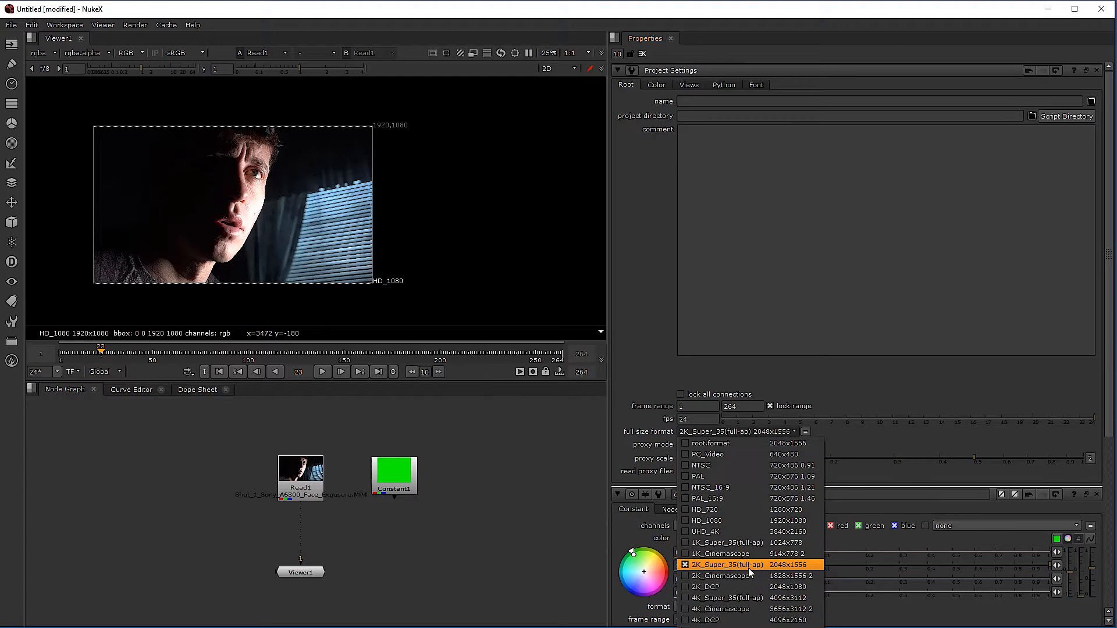
{"action": "left_click", "coordinate": [750, 524]}
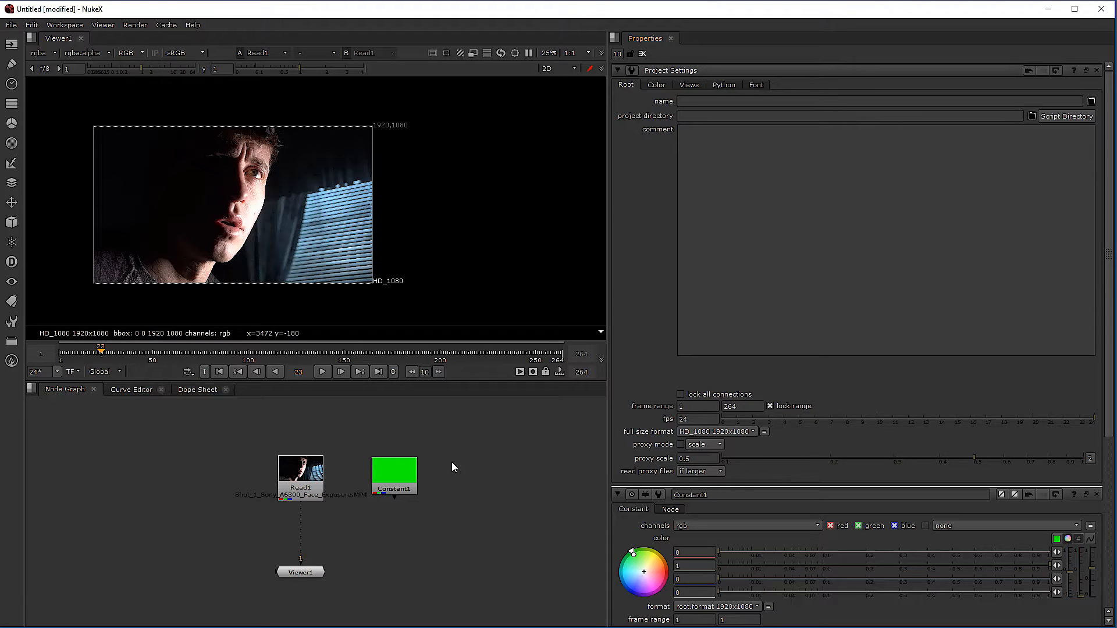
Set the Constant node's format to 4K_DCP 4096x2160
{"action": "left_click", "coordinate": [404, 481]}
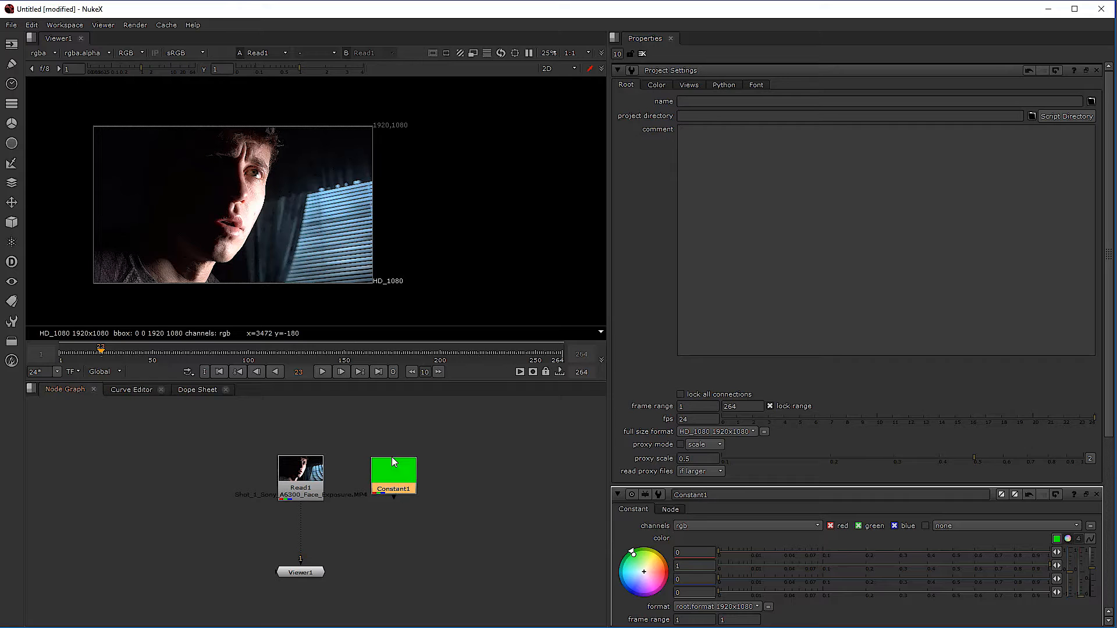
{"action": "scroll", "coordinate": [394, 459], "scroll_direction": "up", "scroll_amount": 3}
{"action": "double_click", "coordinate": [396, 476]}
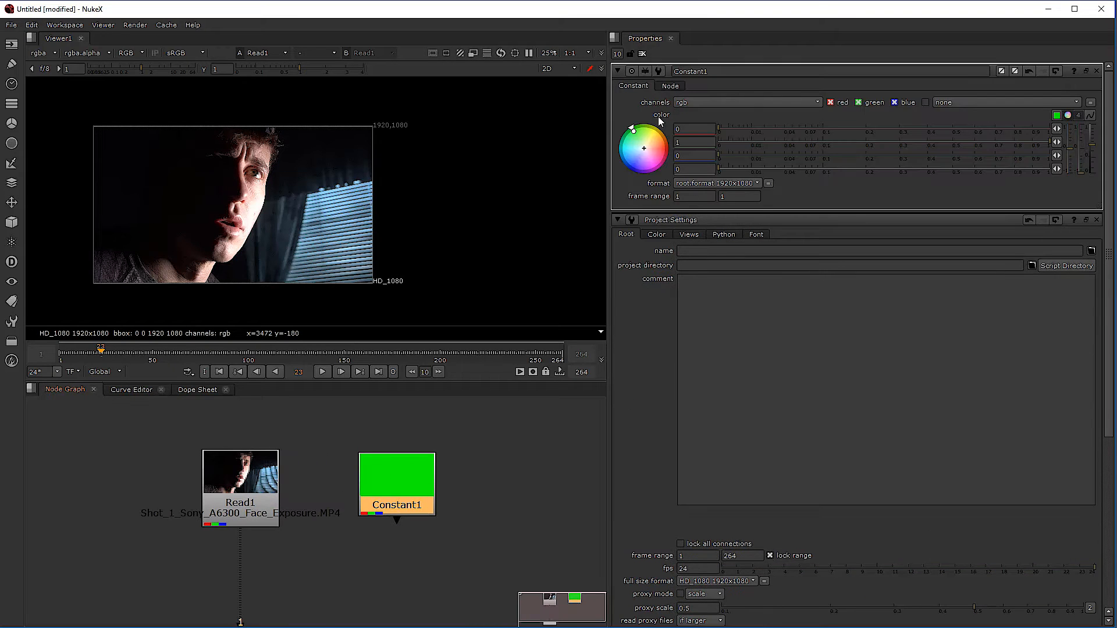
{"action": "left_click", "coordinate": [714, 183]}
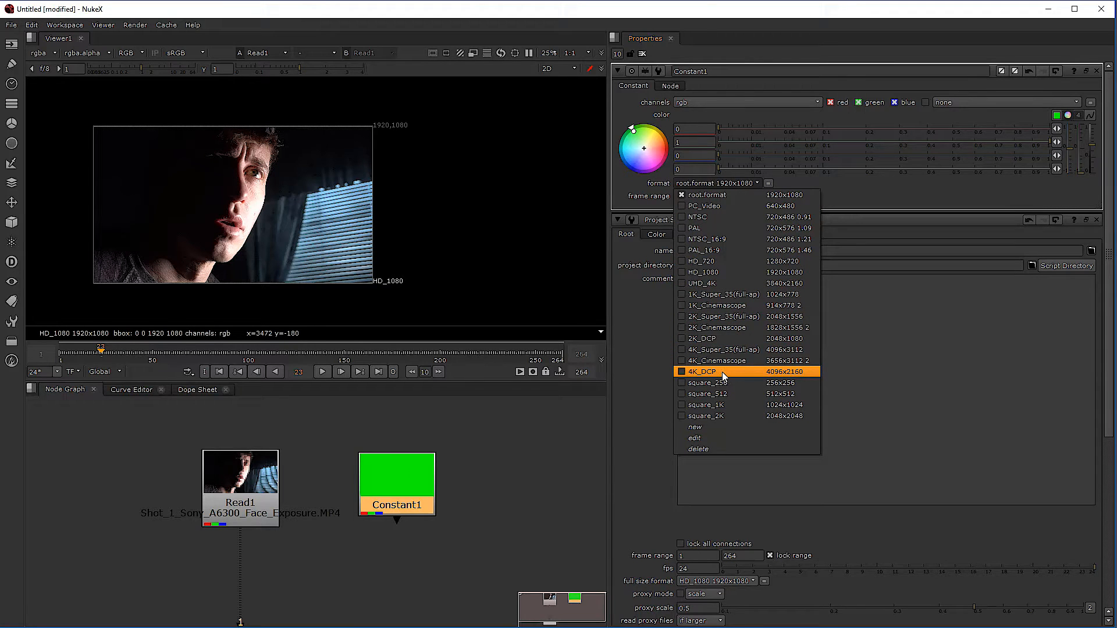
{"action": "left_click", "coordinate": [777, 376]}
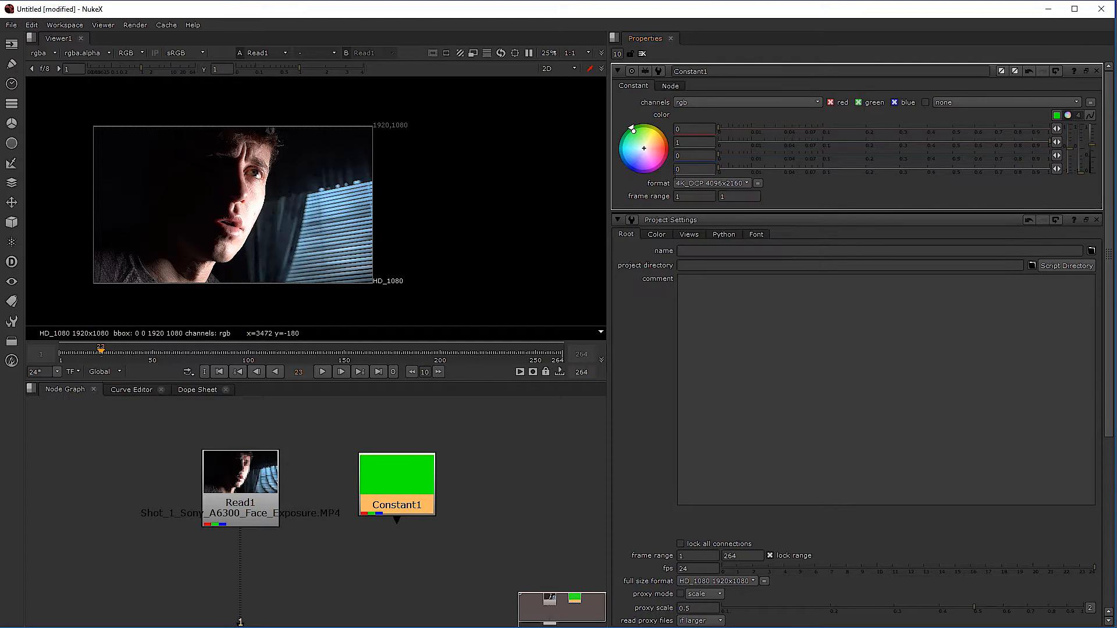
Show the green Constant node's output in the viewer
{"action": "mouse_move", "coordinate": [395, 491]}
{"action": "left_mouse_down"}
{"action": "mouse_move", "coordinate": [403, 481]}
{"action": "mouse_move", "coordinate": [403, 491]}
{"action": "left_mouse_up"}
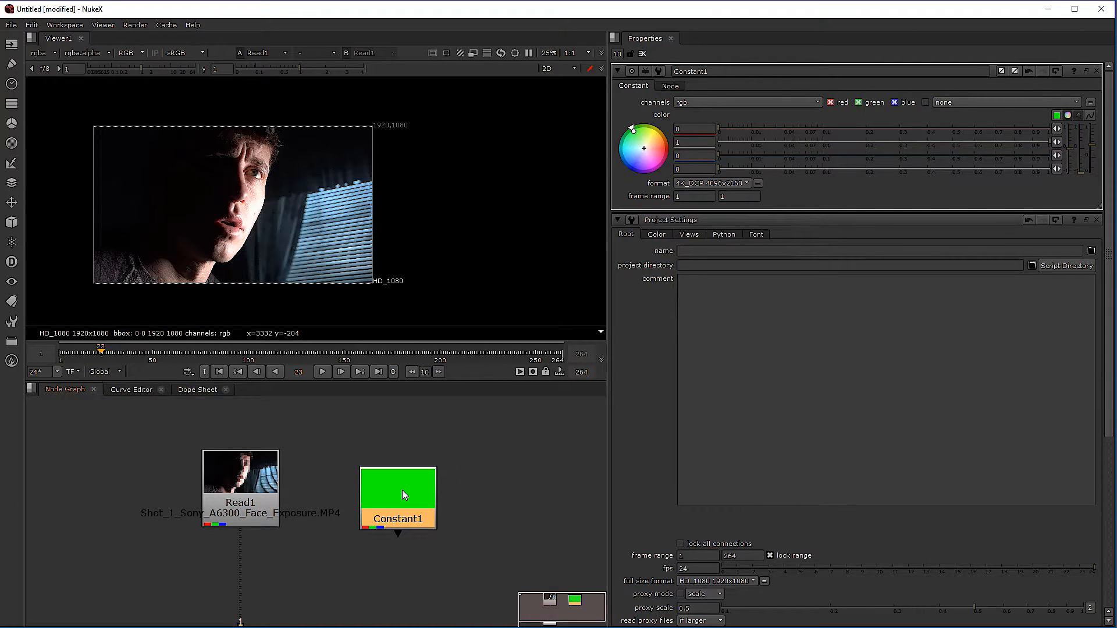
{"action": "key", "text": "1"}
{"action": "left_click", "coordinate": [408, 442]}
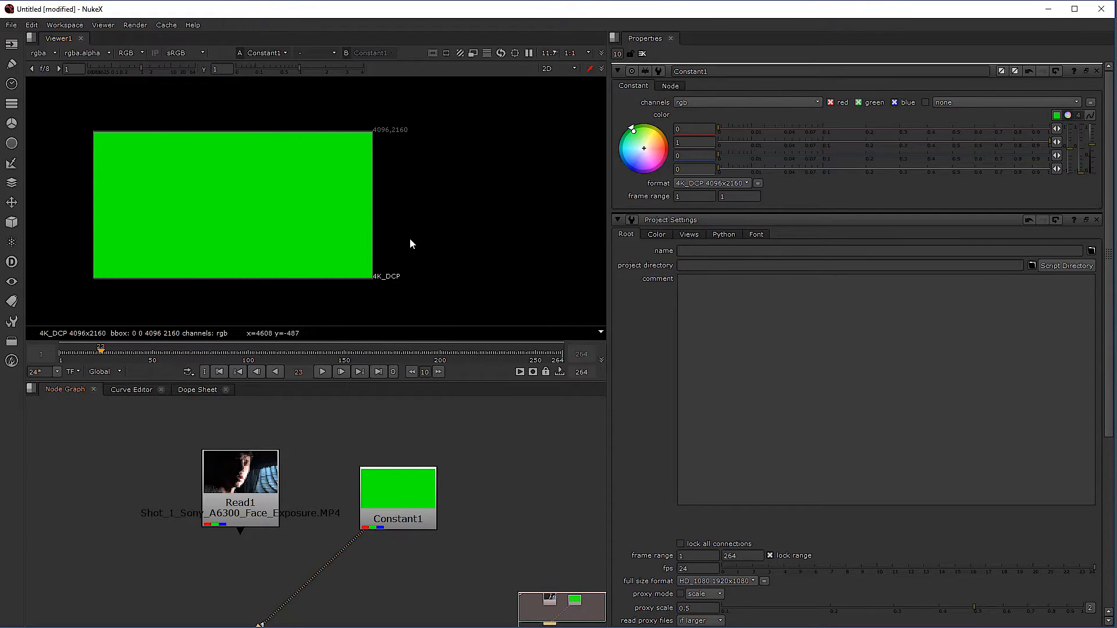
Make room in the node graph and add an unconnected Merge node between the Read node and the Viewer
{"action": "left_click_drag", "start_coordinate": [393, 498], "coordinate": [409, 482]}
{"action": "left_click", "coordinate": [348, 582]}
{"action": "middle_click_drag", "start_coordinate": [347, 581], "coordinate": [347, 508]}
{"action": "left_click_drag", "start_coordinate": [240, 417], "coordinate": [242, 414]}
{"action": "left_click", "coordinate": [406, 433]}
{"action": "left_click_drag", "start_coordinate": [406, 432], "coordinate": [404, 424]}
{"action": "left_click", "coordinate": [228, 523]}
{"action": "key", "text": "m"}
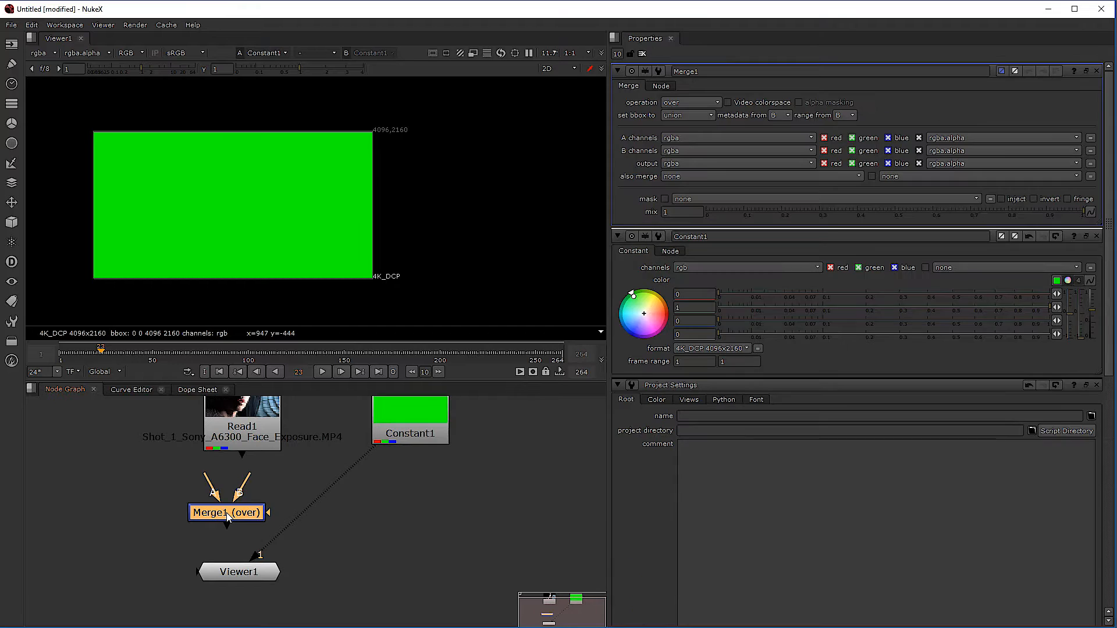
{"action": "left_click_drag", "start_coordinate": [225, 512], "coordinate": [234, 518]}
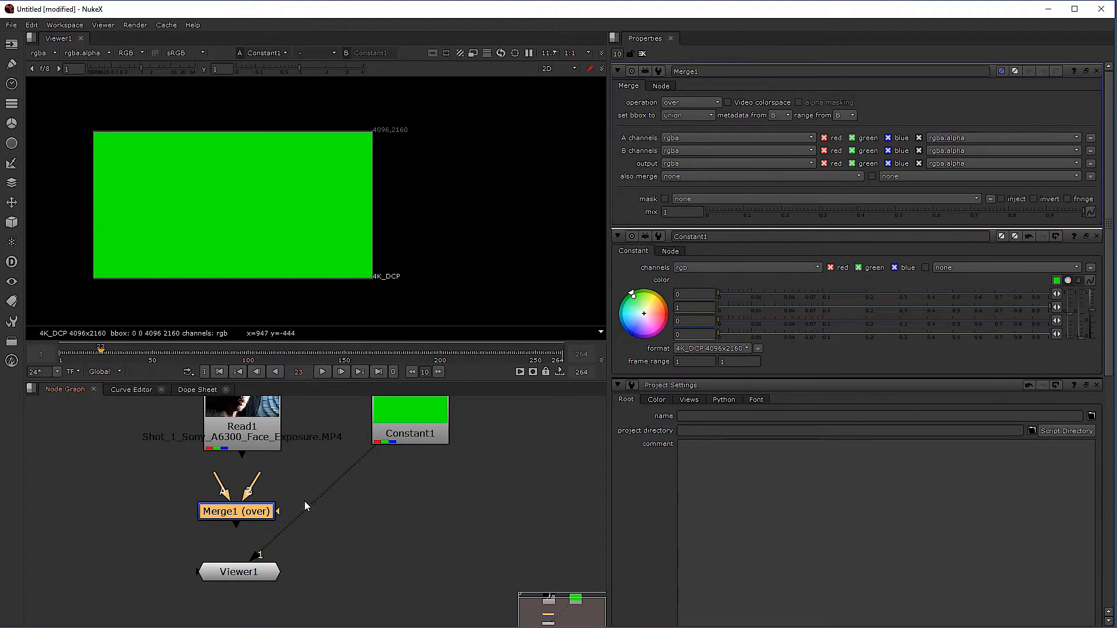
Connect the Merge node's B input to the Constant and its A input to the Read node
{"action": "left_click_drag", "start_coordinate": [302, 477], "coordinate": [259, 486]}
{"action": "scroll", "coordinate": [253, 506], "scroll_direction": "up", "scroll_amount": 2}
{"action": "left_click_drag", "start_coordinate": [259, 490], "coordinate": [306, 487]}
{"action": "left_click_drag", "start_coordinate": [215, 490], "coordinate": [110, 467]}
{"action": "left_click_drag", "start_coordinate": [333, 467], "coordinate": [402, 434]}
{"action": "left_click_drag", "start_coordinate": [215, 487], "coordinate": [240, 433]}
{"action": "left_click_drag", "start_coordinate": [236, 526], "coordinate": [239, 528]}
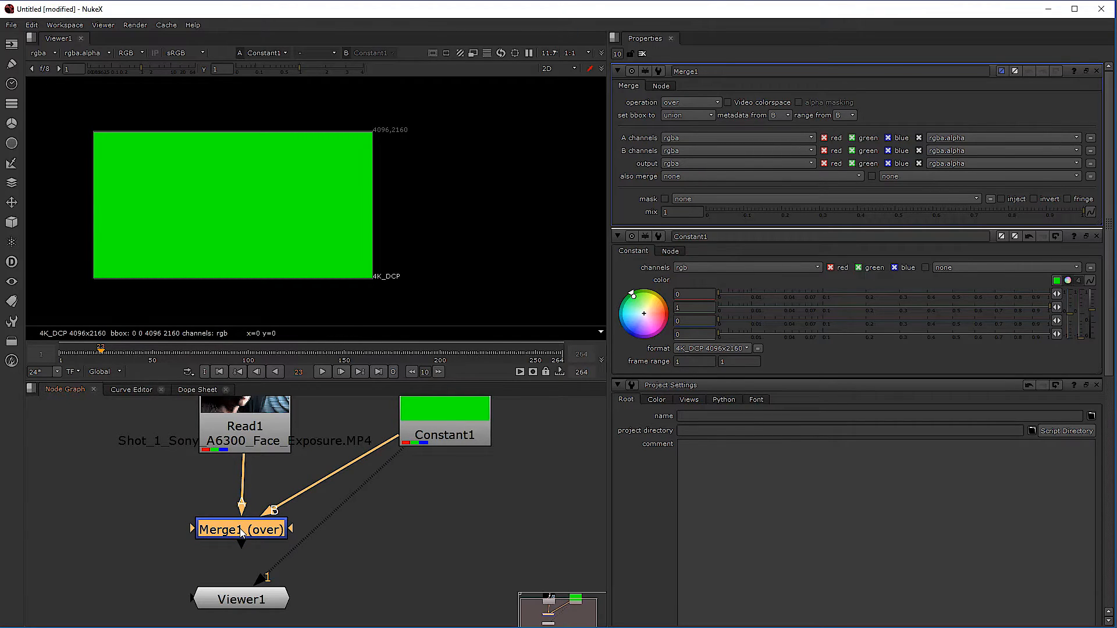
Show the Merge output in the viewer and inspect how the footage composites over the green
{"action": "key", "text": "1"}
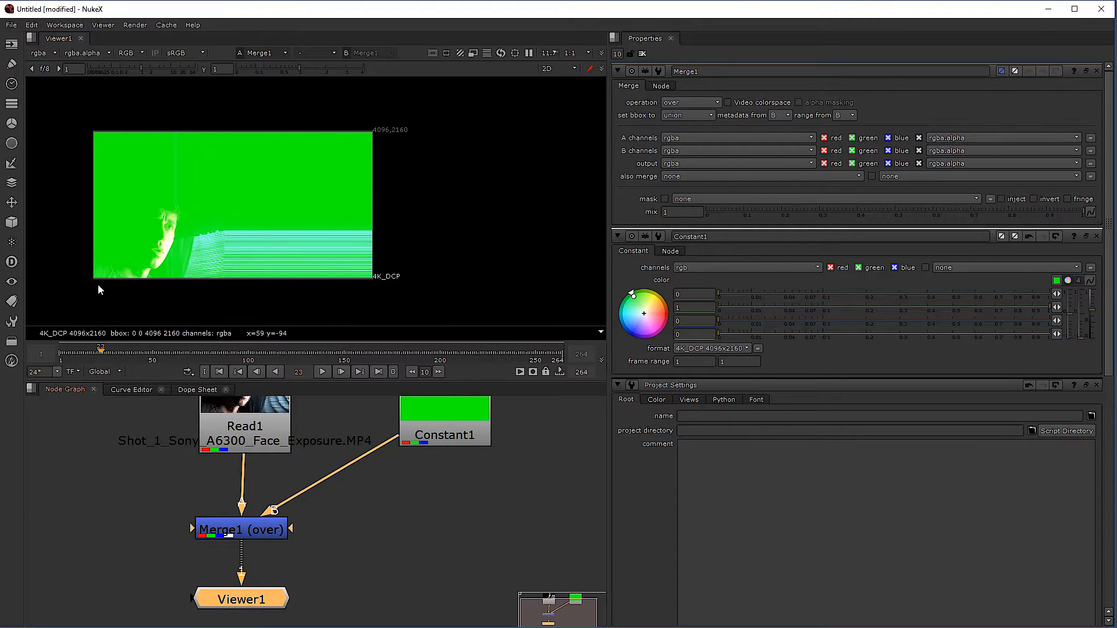
{"action": "scroll", "coordinate": [116, 256], "scroll_direction": "up", "scroll_amount": 3}
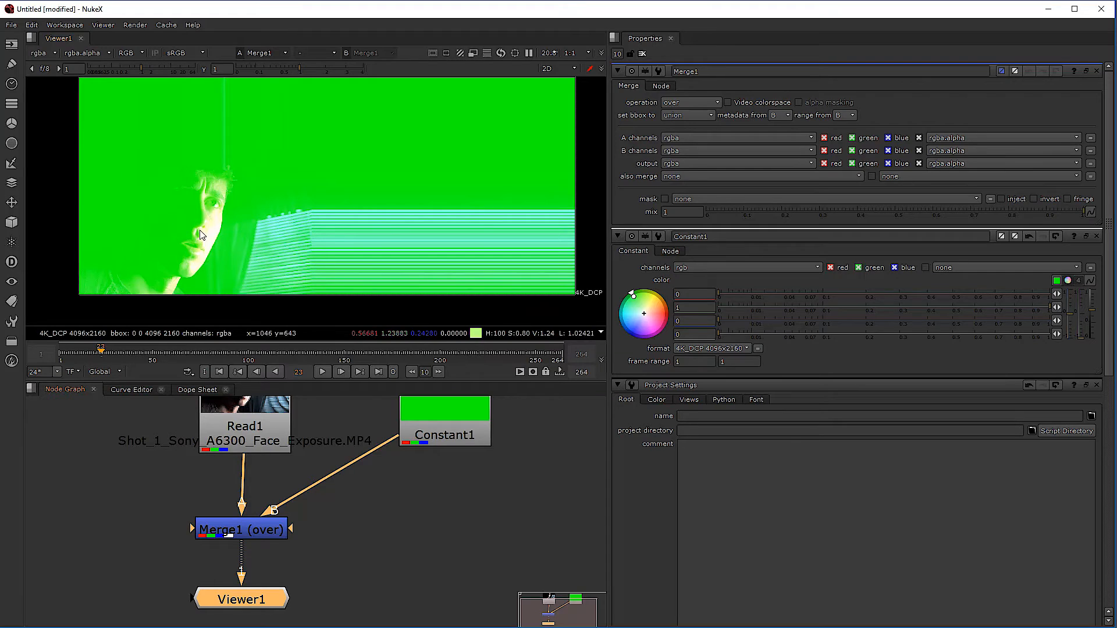
{"action": "scroll", "coordinate": [266, 489], "scroll_direction": "down", "scroll_amount": 3}
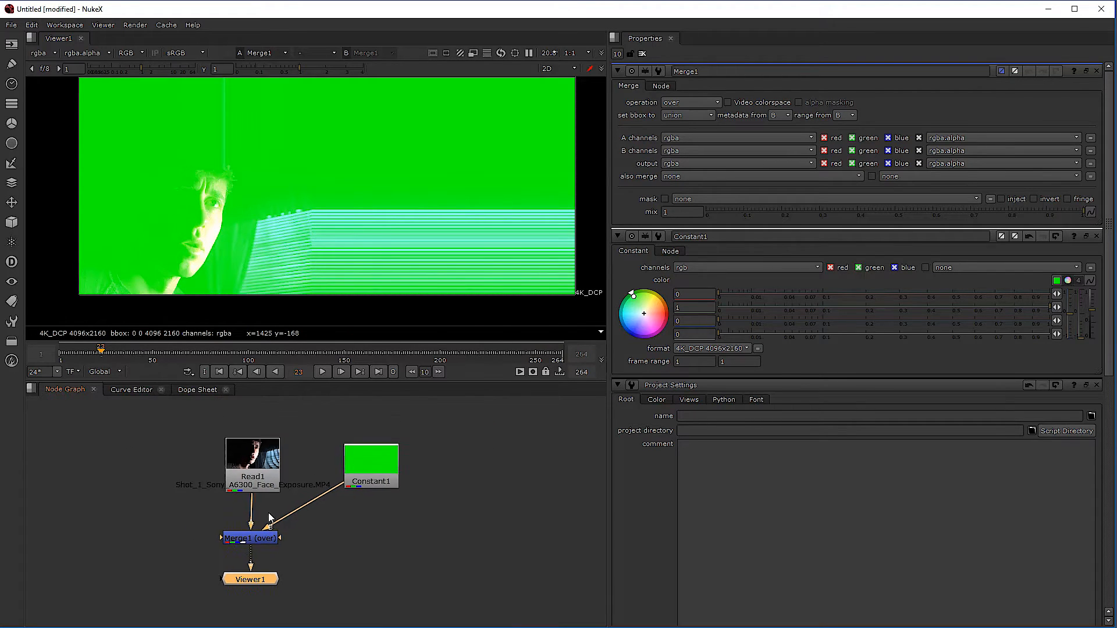
Open the Read node's properties and show its footage in the viewer
{"action": "left_click", "coordinate": [248, 480]}
{"action": "scroll", "coordinate": [247, 481], "scroll_direction": "up", "scroll_amount": 2}
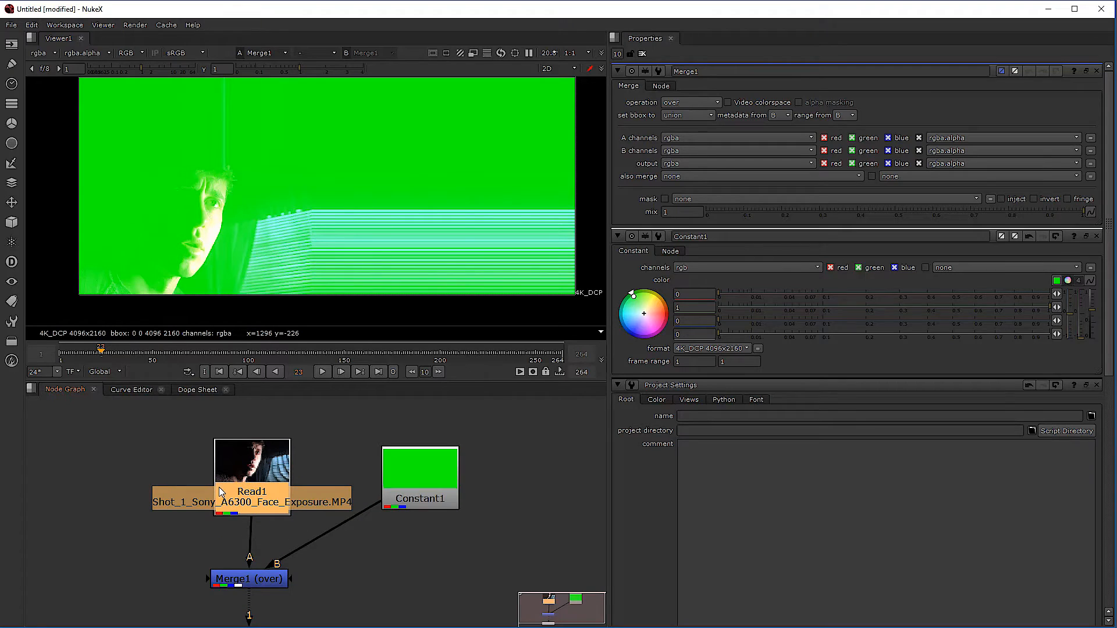
{"action": "double_click", "coordinate": [261, 465]}
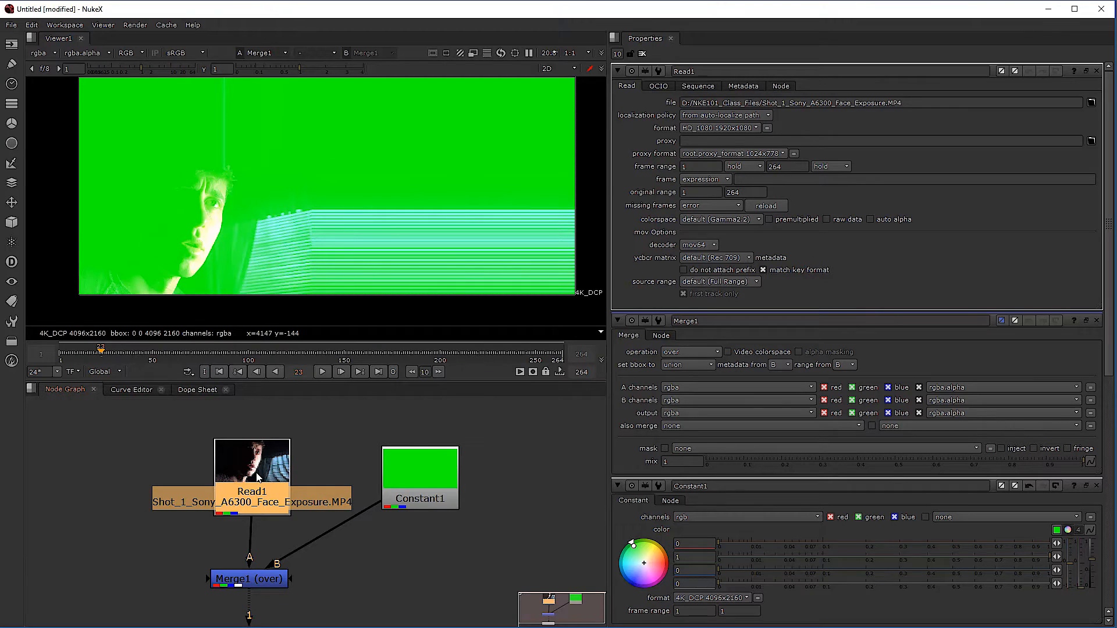
{"action": "key", "text": "1"}
Toggle the viewer repeatedly between the alpha channel and RGB to check the Read footage's alpha
{"action": "key", "text": "a"}
{"action": "key", "text": "a"}
{"action": "key", "text": "a"}
{"action": "key", "text": "a"}
{"action": "key", "text": "a"}
{"action": "key", "text": "a"}
{"action": "key", "text": "a"}
{"action": "key", "text": "a"}
{"action": "key", "text": "a"}
{"action": "key", "text": "a"}
{"action": "key", "text": "a"}
{"action": "key", "text": "a"}
{"action": "key", "text": "a"}
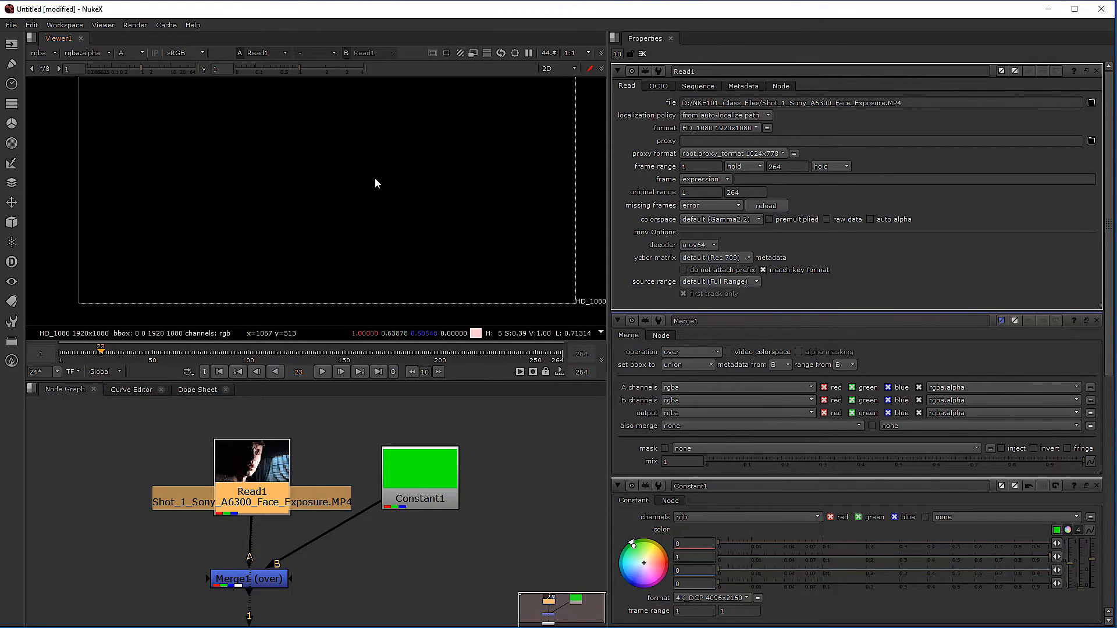
{"action": "key", "text": "a"}
{"action": "key", "text": "a"}
{"action": "key", "text": "a"}
{"action": "key", "text": "a"}
{"action": "key", "text": "a"}
{"action": "key", "text": "a"}
{"action": "key", "text": "a"}
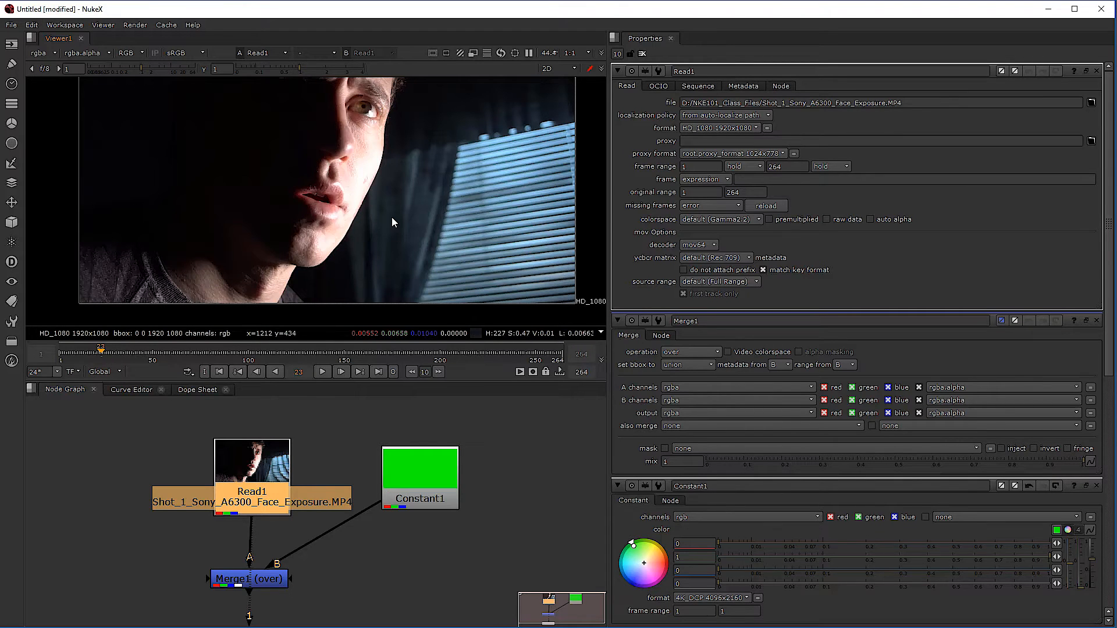
{"action": "key", "text": "a"}
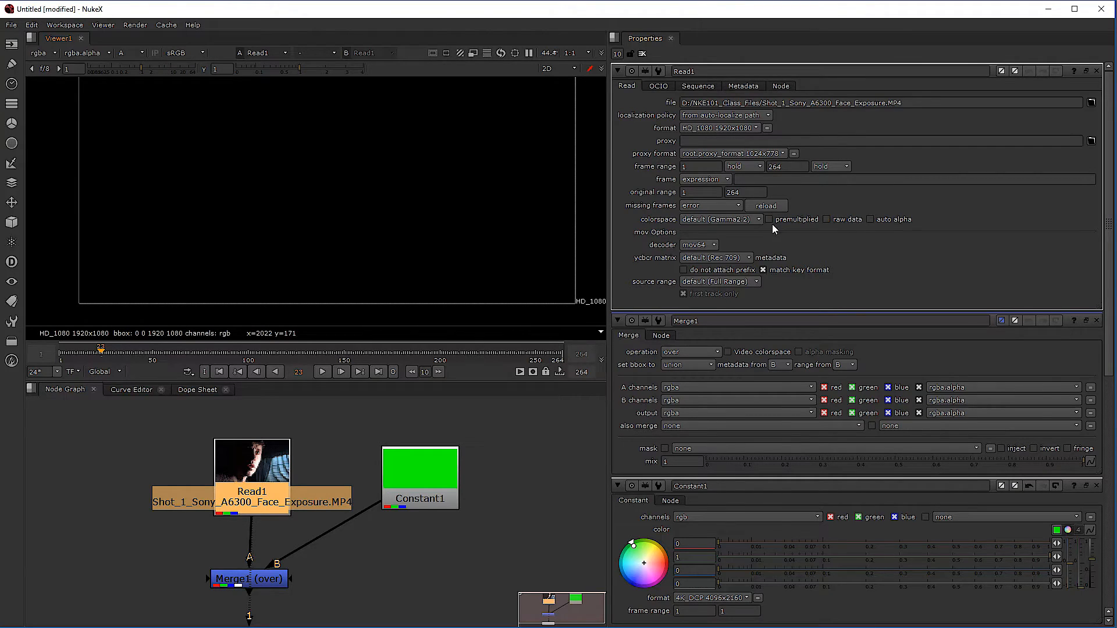
Turn on auto alpha for the Read node and toggle the viewer between alpha and RGB to check the footage's alpha
{"action": "left_click", "coordinate": [871, 220]}
{"action": "key", "text": "a"}
{"action": "key", "text": "a"}
{"action": "scroll", "coordinate": [240, 221], "scroll_direction": "down", "scroll_amount": 2}
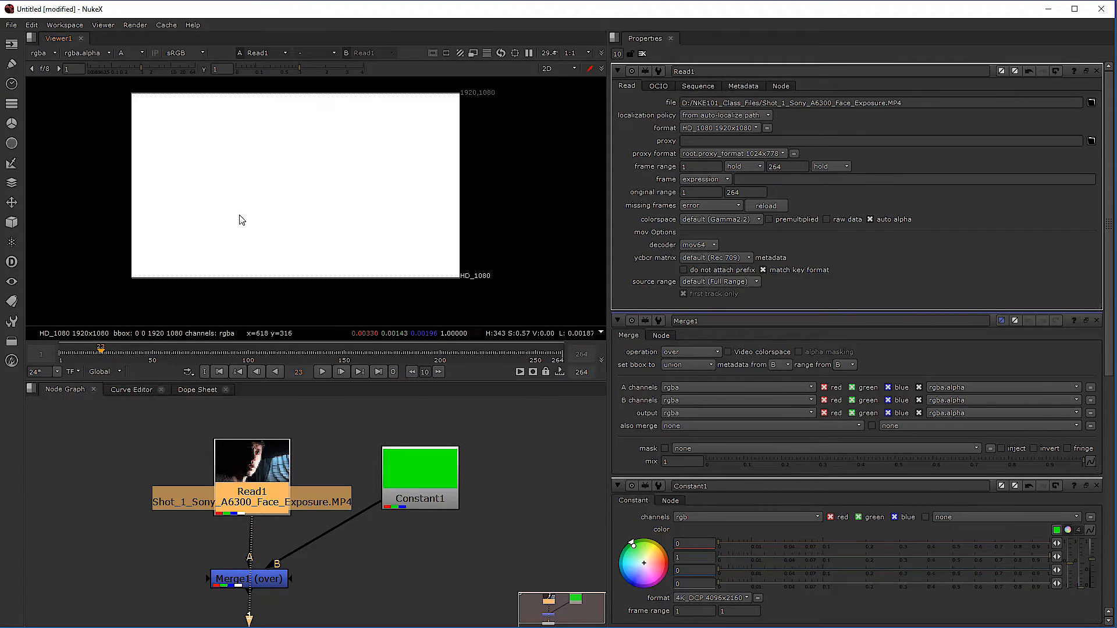
{"action": "key", "text": "a"}
{"action": "key", "text": "a"}
{"action": "key", "text": "a"}
{"action": "key", "text": "a"}
{"action": "key", "text": "a"}
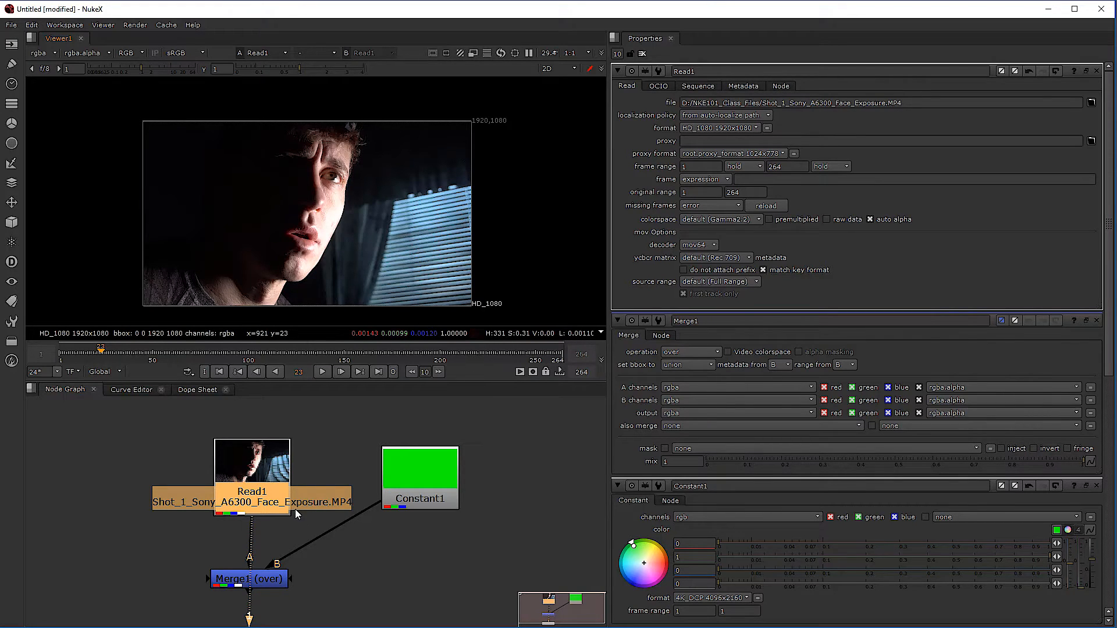
Show the Merge output in the viewer to examine the footage composited over the 4K Constant
{"action": "left_click", "coordinate": [273, 585]}
{"action": "key", "text": "1"}
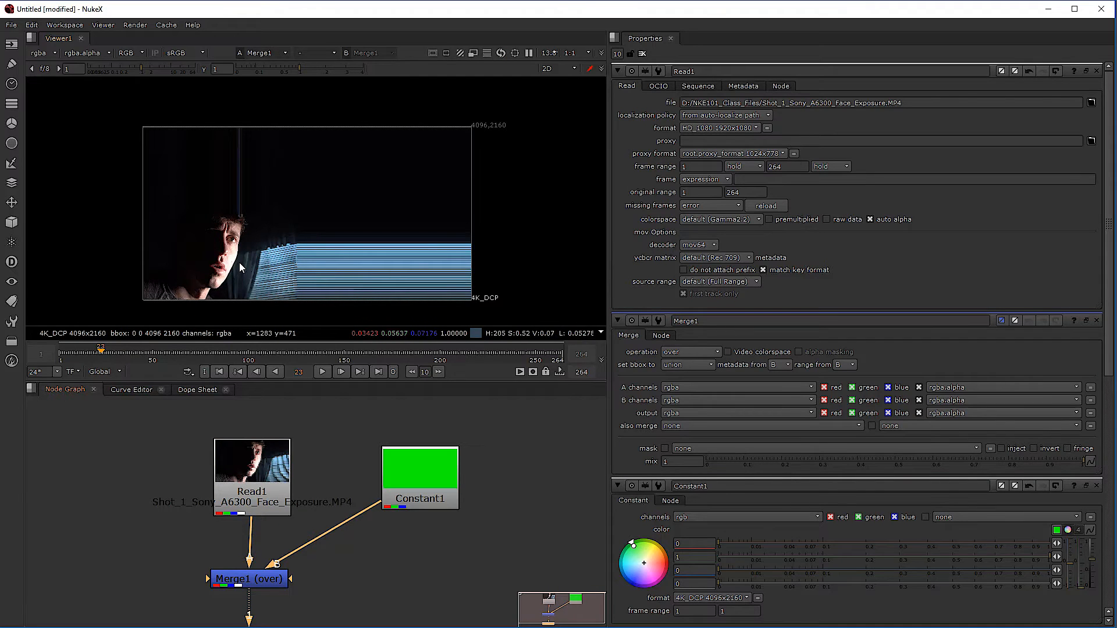
{"action": "scroll", "coordinate": [235, 268], "scroll_direction": "up", "scroll_amount": 2}
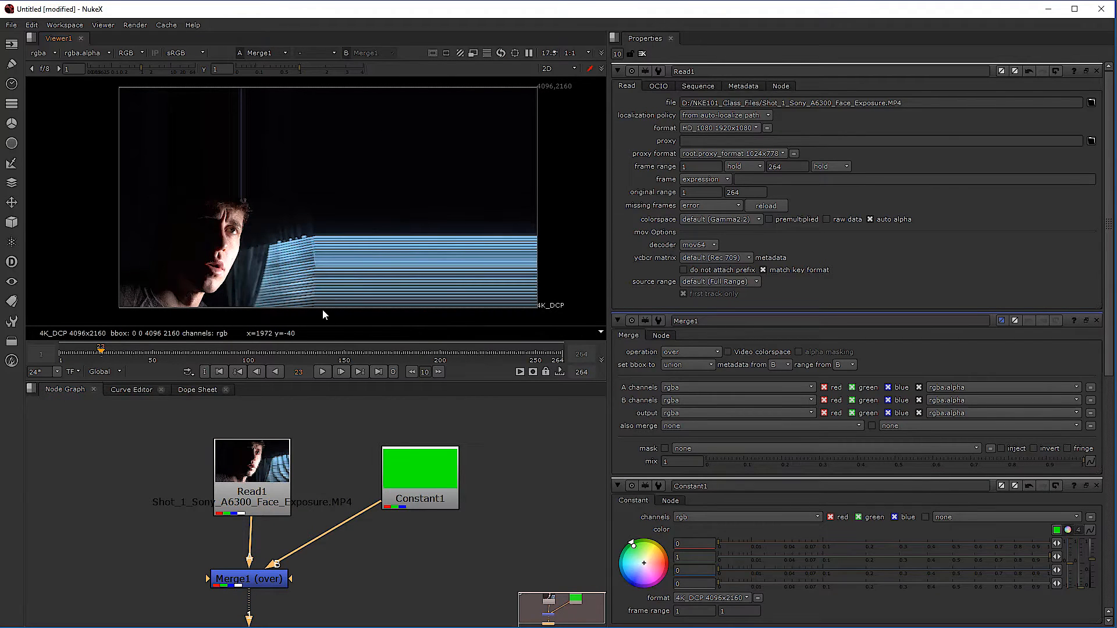
Move the Constant node to the left of the Merge node so it feeds the B input from the side
{"action": "left_click_drag", "start_coordinate": [413, 487], "coordinate": [76, 585]}
{"action": "middle_click_drag", "start_coordinate": [179, 540], "coordinate": [212, 490]}
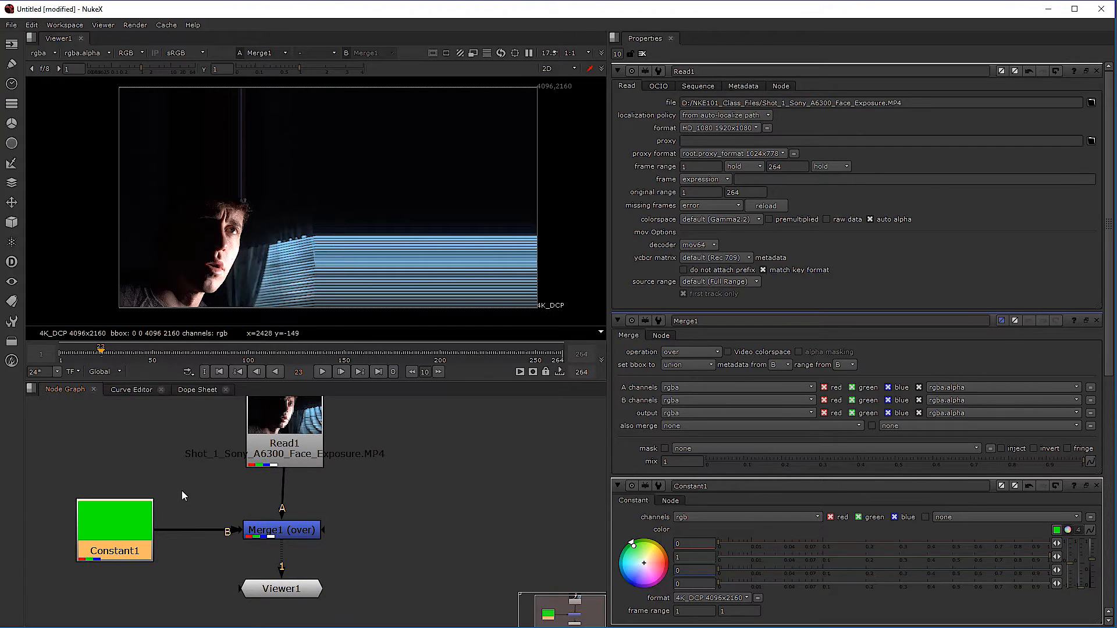
{"action": "scroll", "coordinate": [184, 524], "scroll_direction": "up", "scroll_amount": 1}
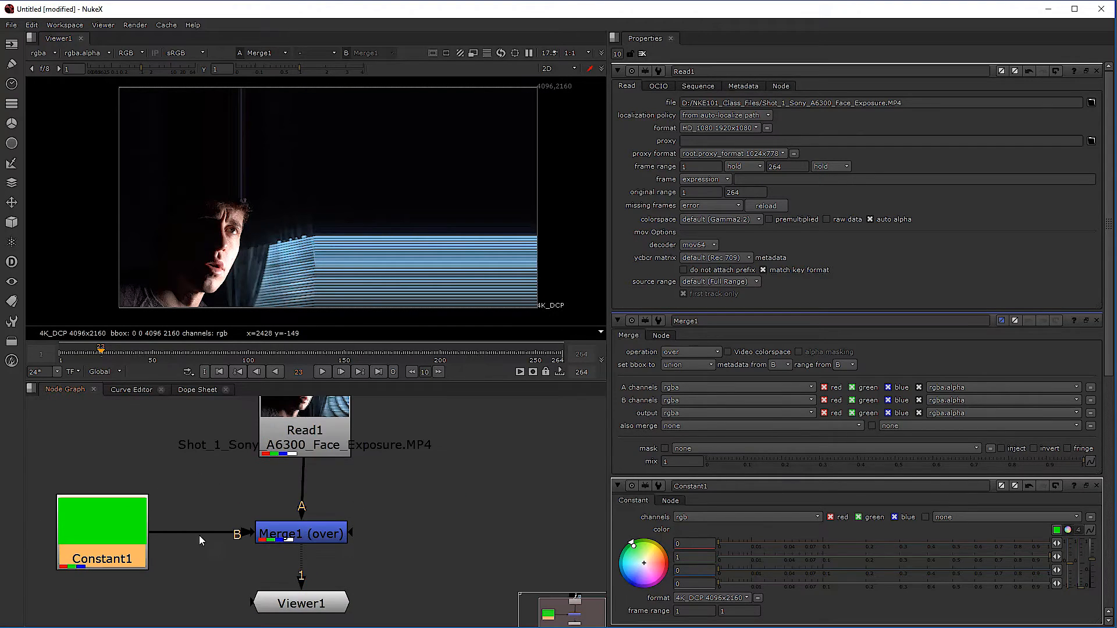
Open the Project Settings and shift the Constant node slightly farther from the Merge node
{"action": "left_click", "coordinate": [462, 516]}
{"action": "key", "text": "s"}
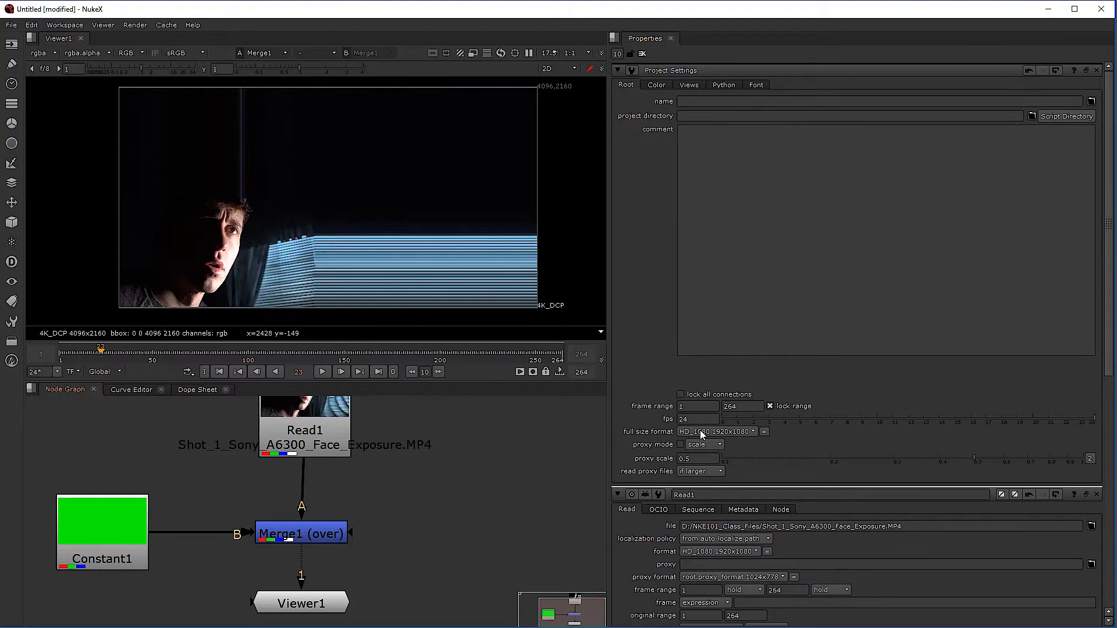
{"action": "left_click_drag", "start_coordinate": [115, 526], "coordinate": [81, 524]}
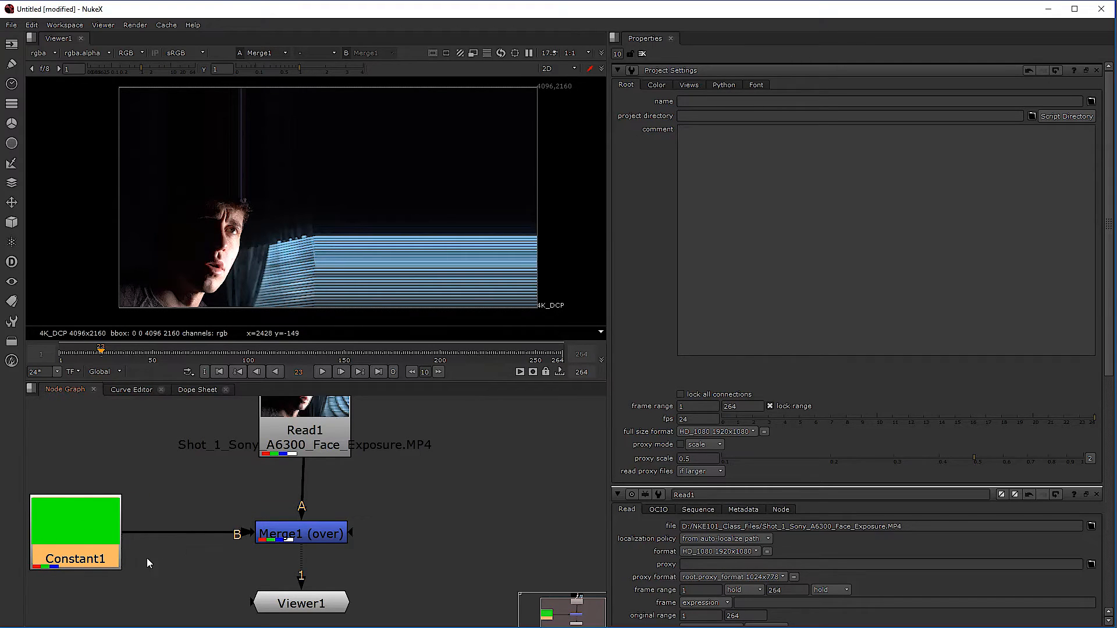
{"action": "scroll", "coordinate": [106, 529], "scroll_direction": "down", "scroll_amount": 3}
{"action": "scroll", "coordinate": [117, 522], "scroll_direction": "up", "scroll_amount": 4}
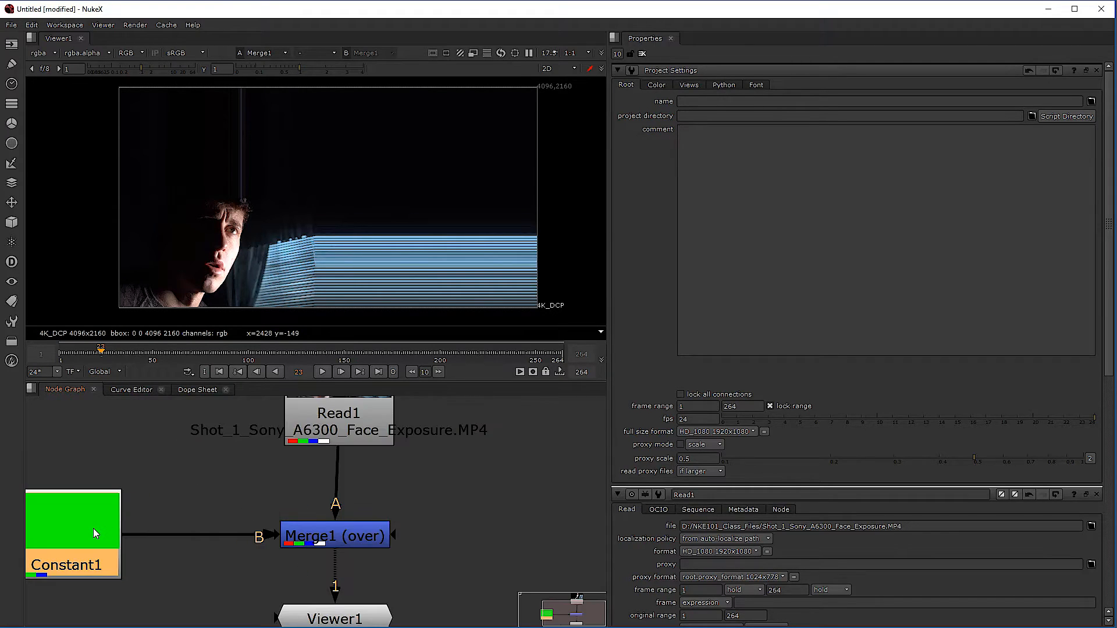
{"action": "scroll", "coordinate": [268, 535], "scroll_direction": "down", "scroll_amount": 3}
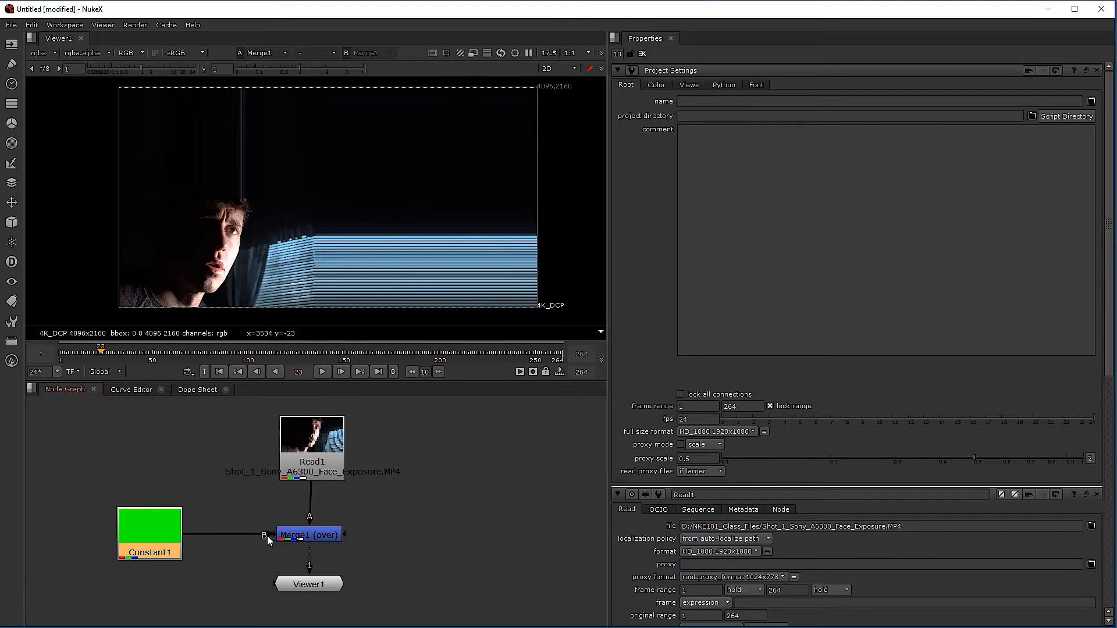
Swap the Merge inputs so the Constant above feeds A and the Read node beside it feeds B
{"action": "left_click_drag", "start_coordinate": [163, 545], "coordinate": [185, 499]}
{"action": "left_click_drag", "start_coordinate": [283, 523], "coordinate": [204, 542]}
{"action": "left_click_drag", "start_coordinate": [170, 488], "coordinate": [319, 447]}
{"action": "left_click_drag", "start_coordinate": [197, 558], "coordinate": [189, 548]}
{"action": "left_click_drag", "start_coordinate": [325, 512], "coordinate": [229, 520]}
{"action": "left_click_drag", "start_coordinate": [298, 491], "coordinate": [319, 446]}
{"action": "left_click", "coordinate": [309, 534]}
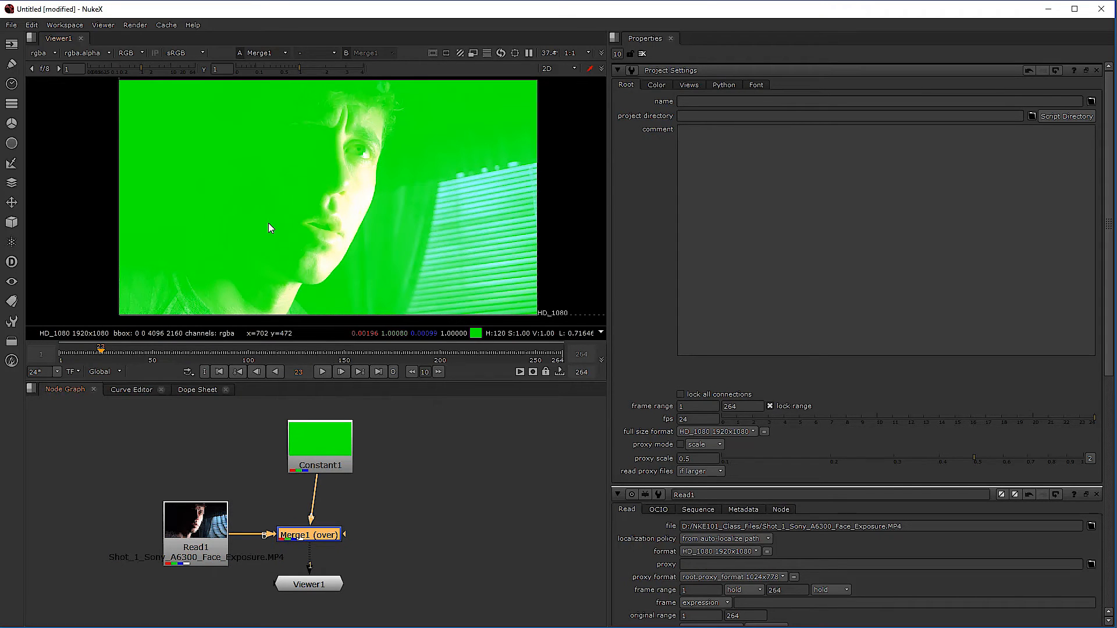
{"action": "left_click_drag", "start_coordinate": [326, 451], "coordinate": [316, 452]}
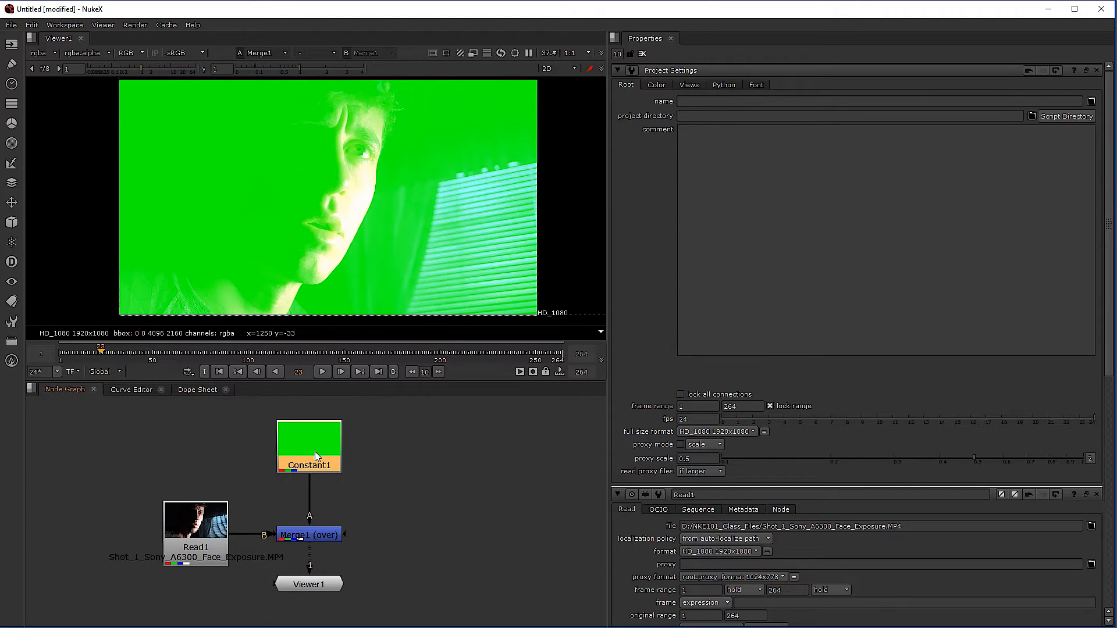
Show the Constant in the viewer and toggle between alpha and RGB to check whether it has an alpha
{"action": "key", "text": "1"}
{"action": "key", "text": "a"}
{"action": "key", "text": "a"}
{"action": "key", "text": "a"}
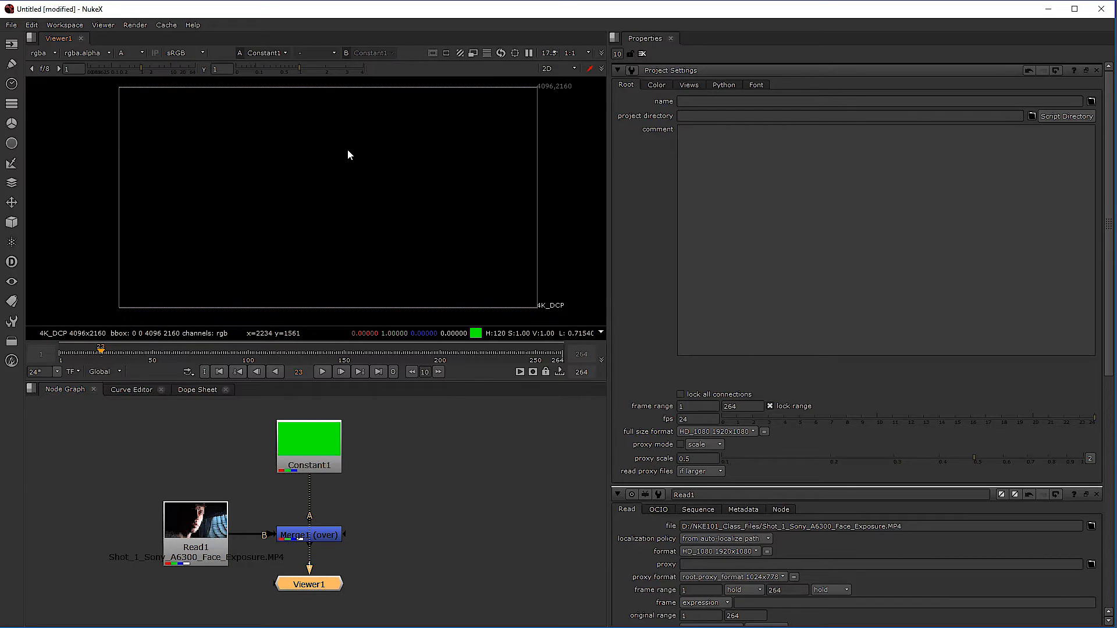
{"action": "key", "text": "a"}
{"action": "key", "text": "a"}
{"action": "key", "text": "a"}
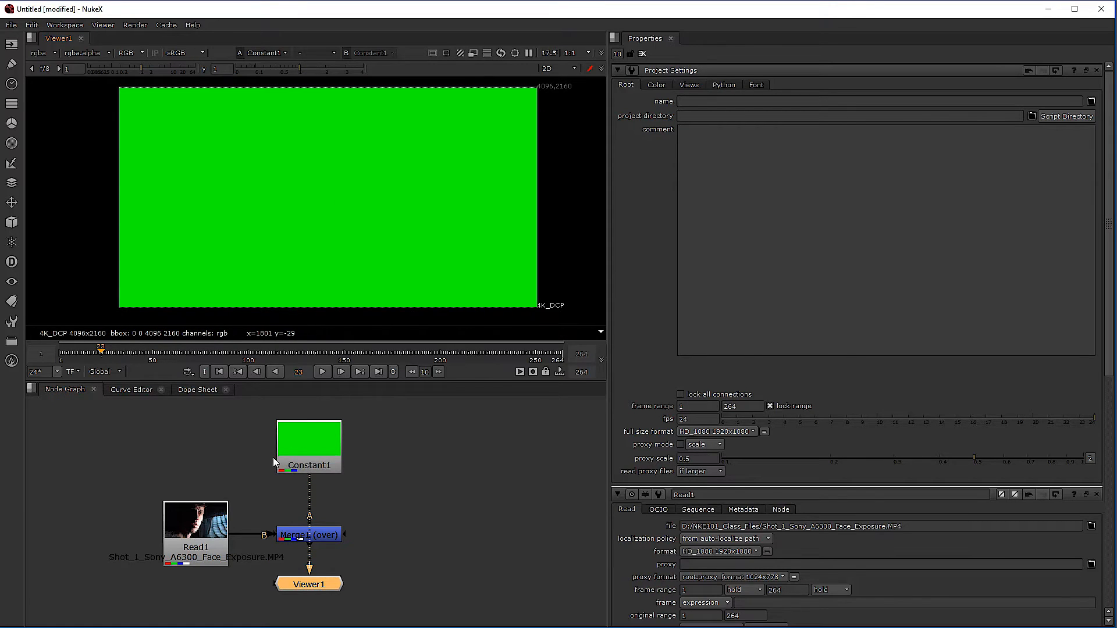
Open the Constant node's properties and set its channels to rgba
{"action": "double_click", "coordinate": [303, 446]}
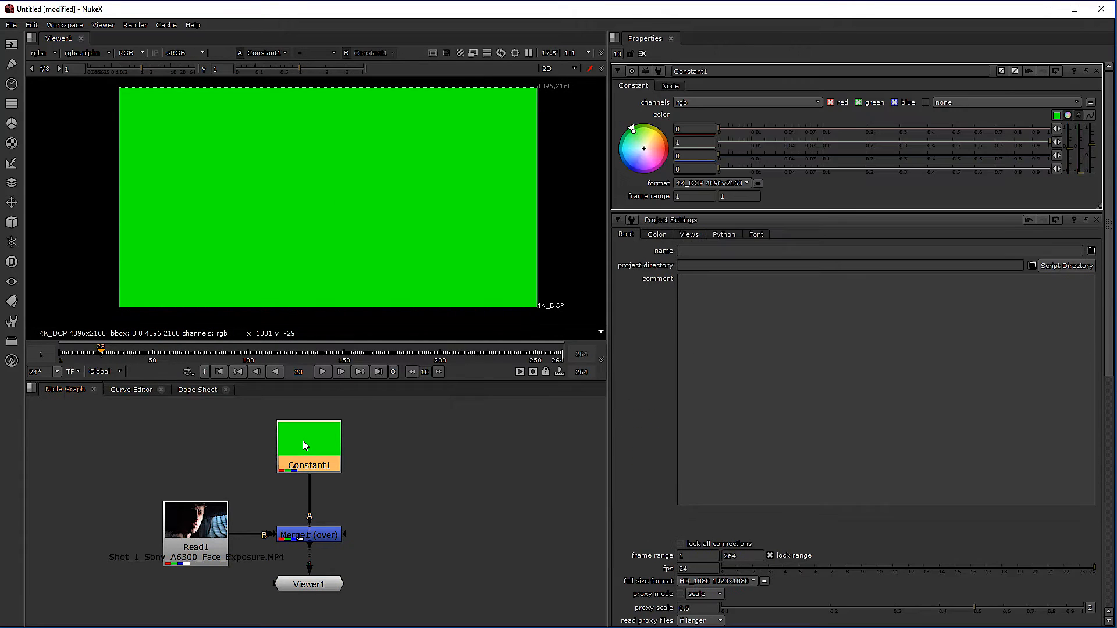
{"action": "left_click", "coordinate": [690, 103]}
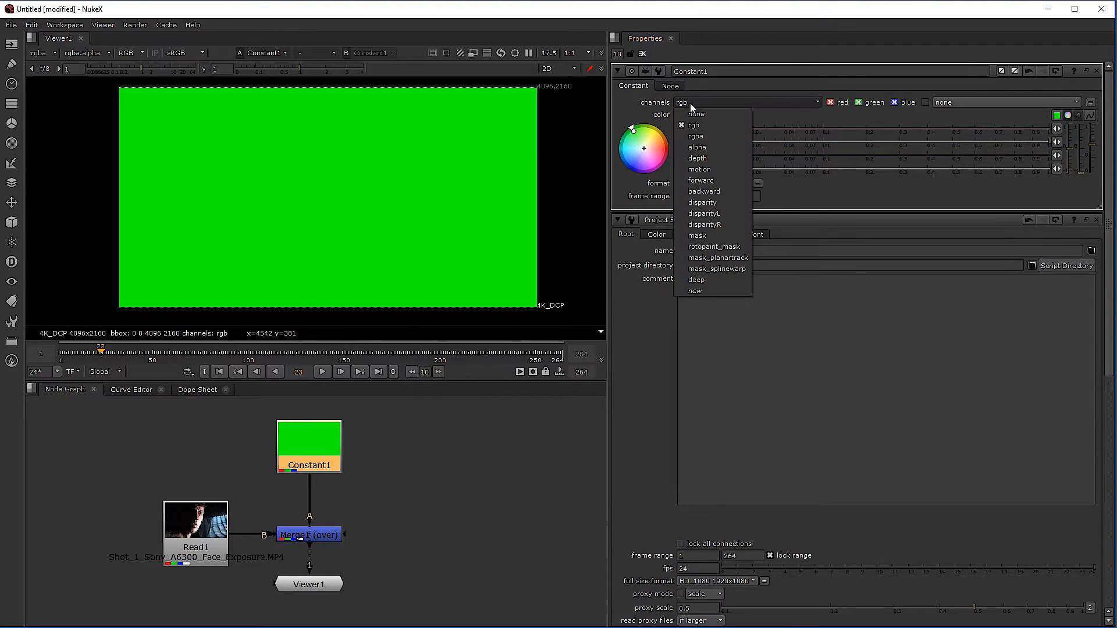
{"action": "left_click", "coordinate": [717, 137]}
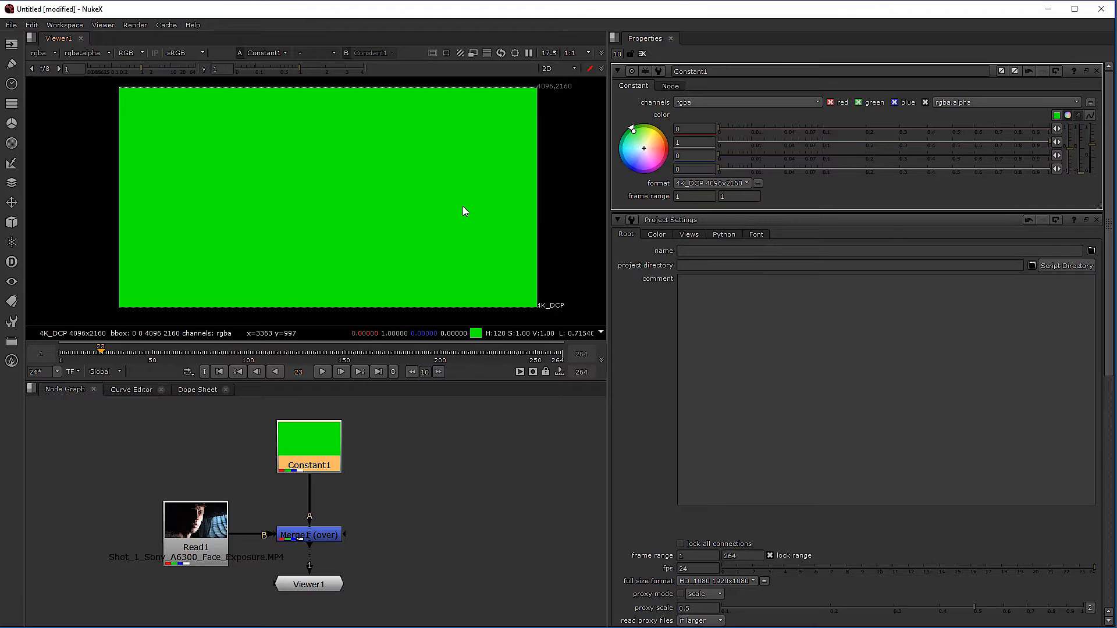
Toggle the viewer repeatedly between alpha and RGB to examine the Constant's rgba output
{"action": "key", "text": "a"}
{"action": "key", "text": "a"}
{"action": "key", "text": "a"}
{"action": "key", "text": "a"}
{"action": "key", "text": "a"}
{"action": "key", "text": "a"}
{"action": "key", "text": "a"}
{"action": "key", "text": "a"}
{"action": "key", "text": "a"}
{"action": "key", "text": "a"}
Set the Constant's alpha value to 1 and compare its alpha channel with RGB in the viewer
{"action": "left_click_drag", "start_coordinate": [734, 170], "coordinate": [1113, 169]}
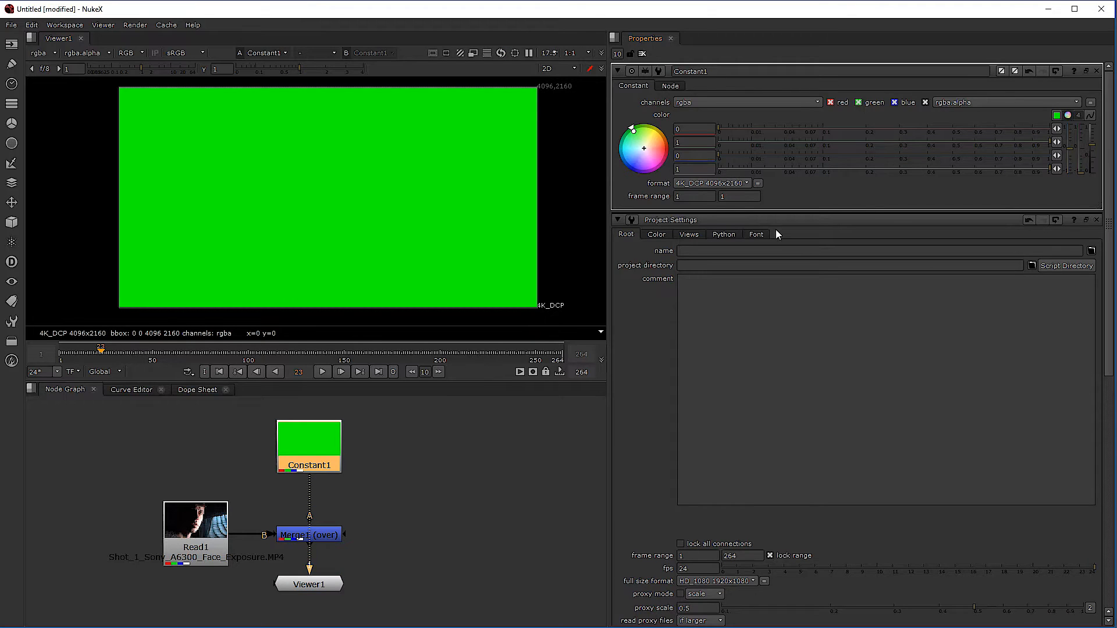
{"action": "key", "text": "a"}
{"action": "key", "text": "a"}
{"action": "key", "text": "a"}
{"action": "key", "text": "a"}
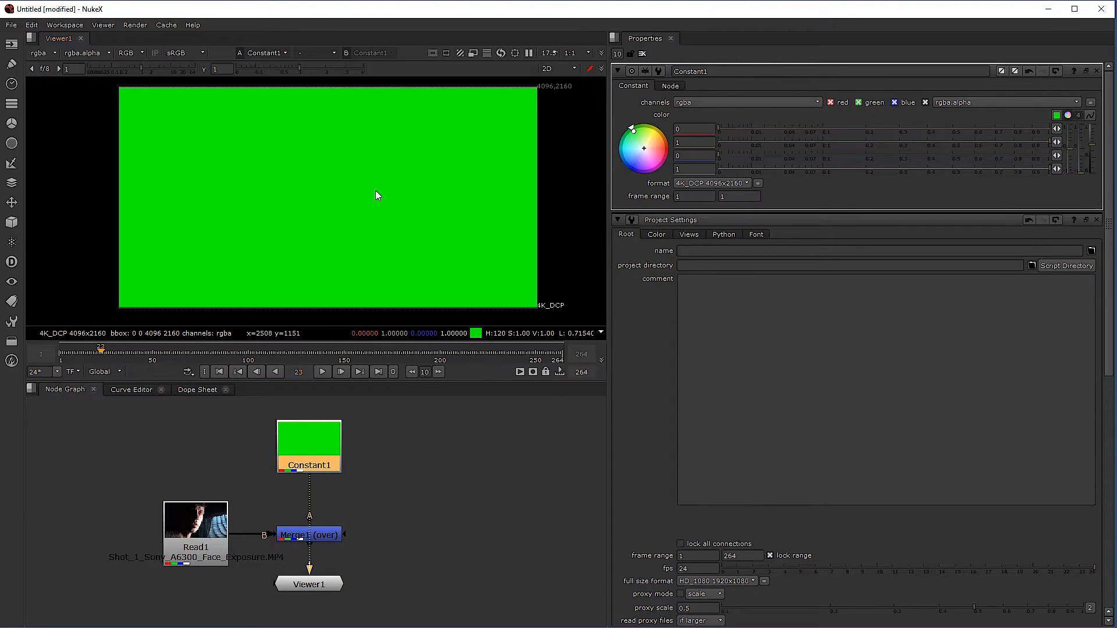
{"action": "key", "text": "a"}
{"action": "key", "text": "a"}
{"action": "key", "text": "a"}
{"action": "key", "text": "a"}
{"action": "key", "text": "a"}
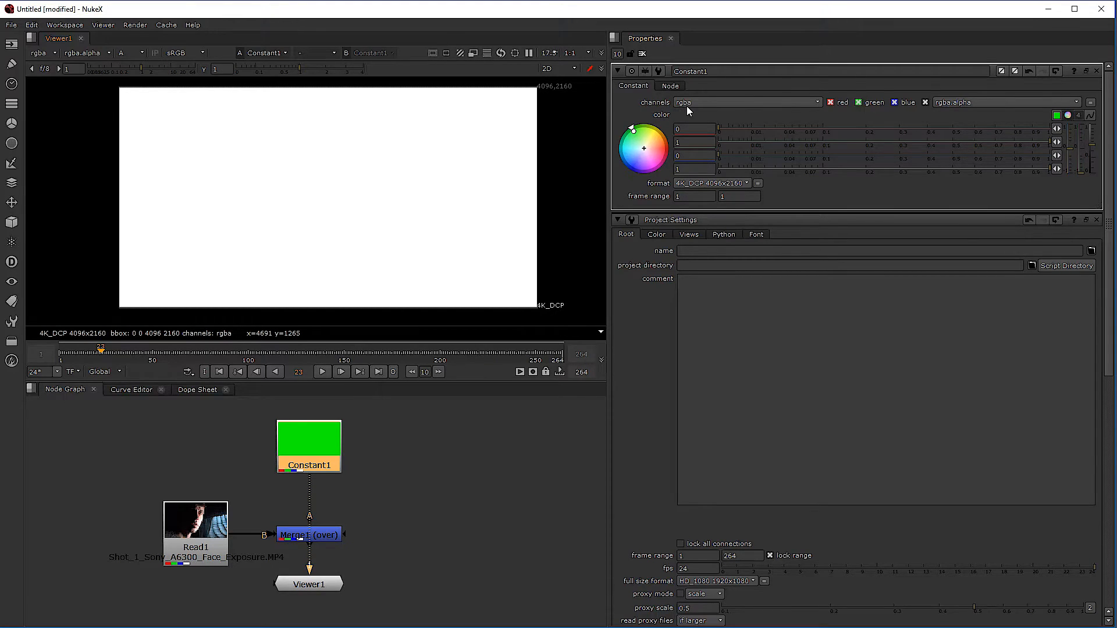
{"action": "key", "text": "a"}
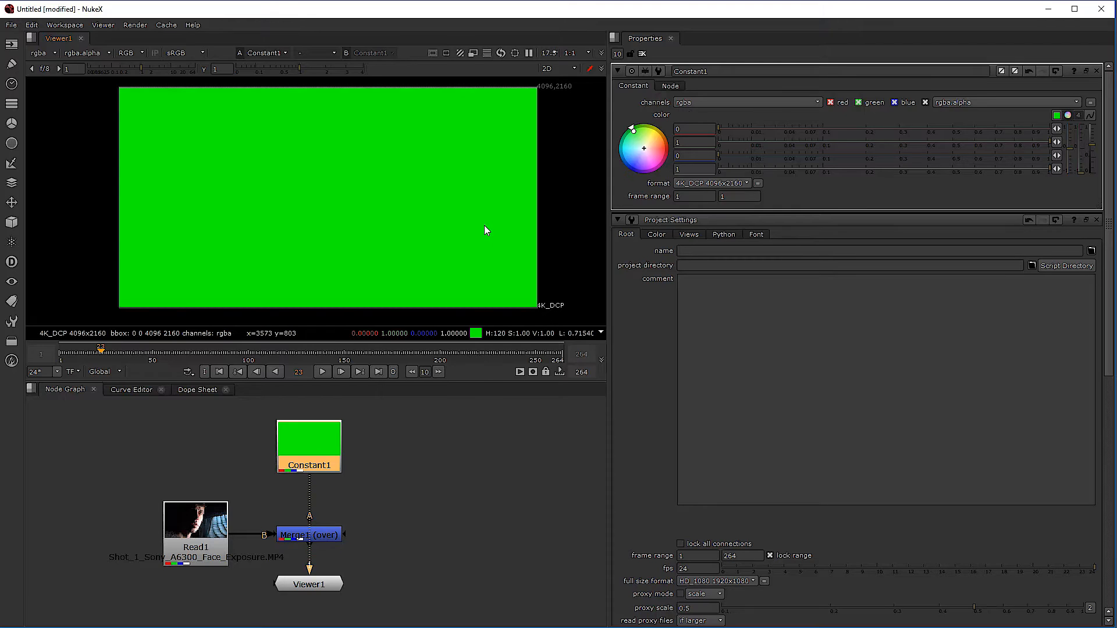
Show the Merge output in the viewer and check its alpha with the Constant over the footage
{"action": "left_click", "coordinate": [333, 540]}
{"action": "key", "text": "1"}
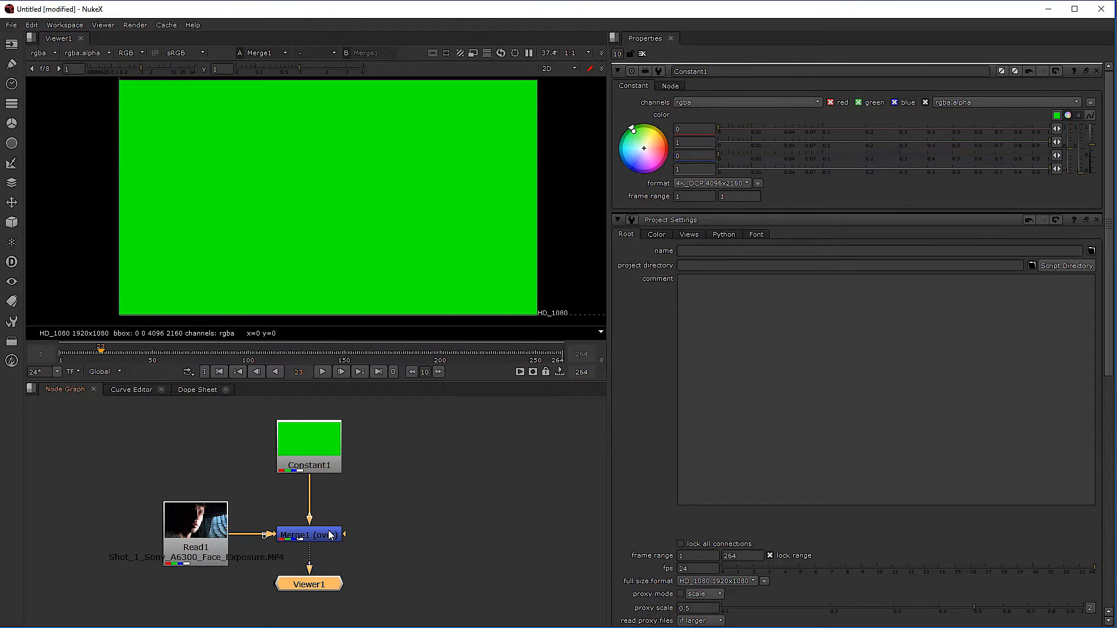
{"action": "key", "text": "a"}
{"action": "key", "text": "a"}
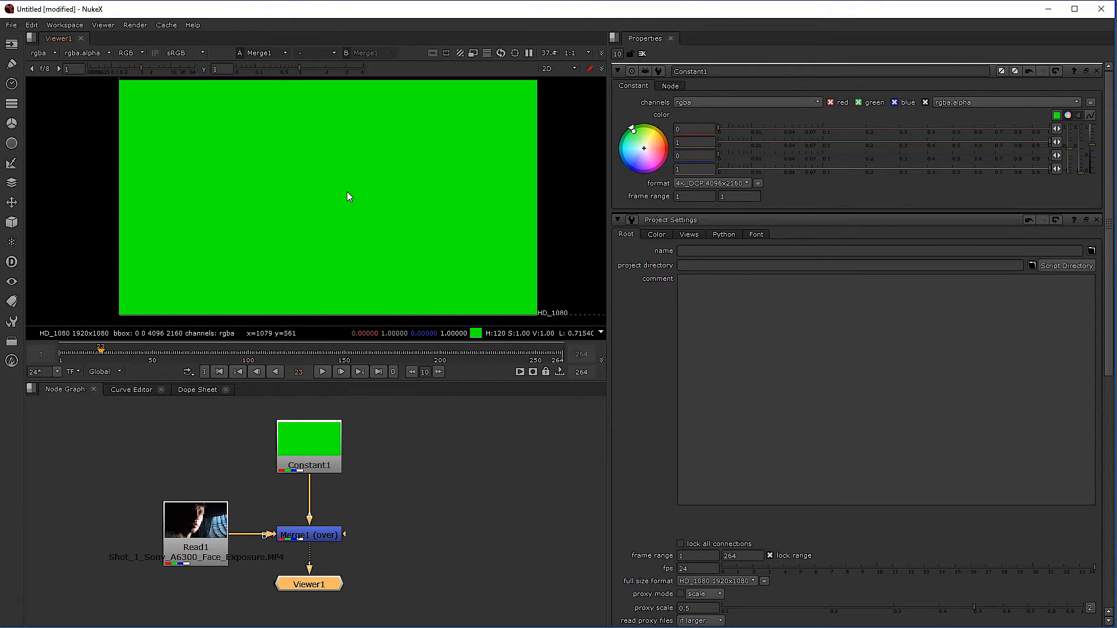
{"action": "scroll", "coordinate": [349, 201], "scroll_direction": "down", "scroll_amount": 3}
{"action": "scroll", "coordinate": [352, 221], "scroll_direction": "up", "scroll_amount": 3}
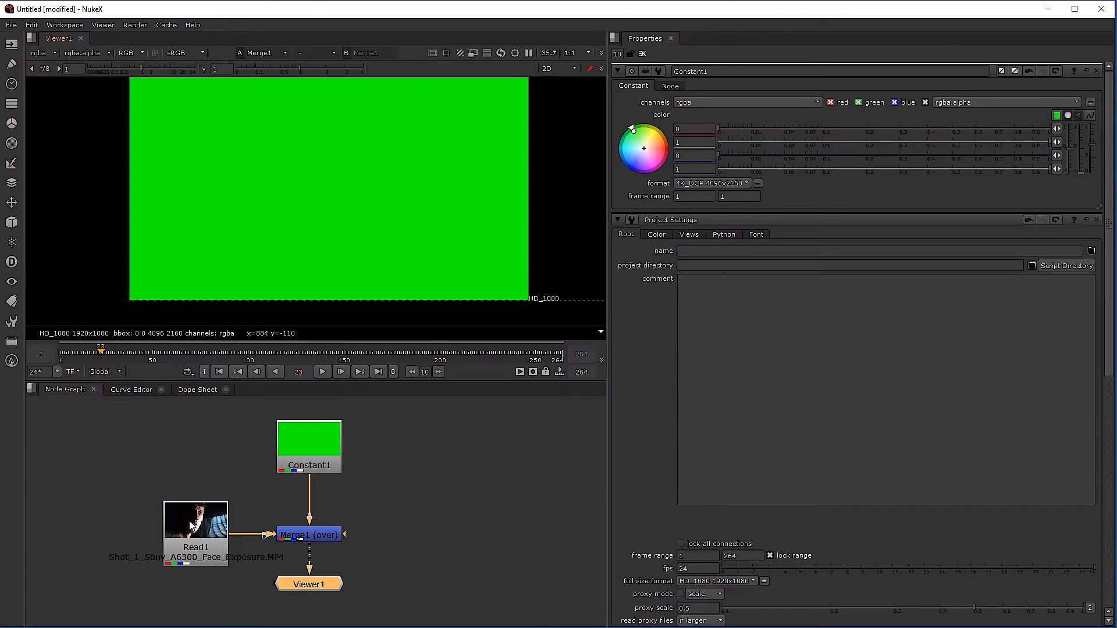
Examine the Merge output's HD_1080 format against its larger 4096x2160 bounding box, comparing the Read and Constant inputs
{"action": "left_click", "coordinate": [149, 541]}
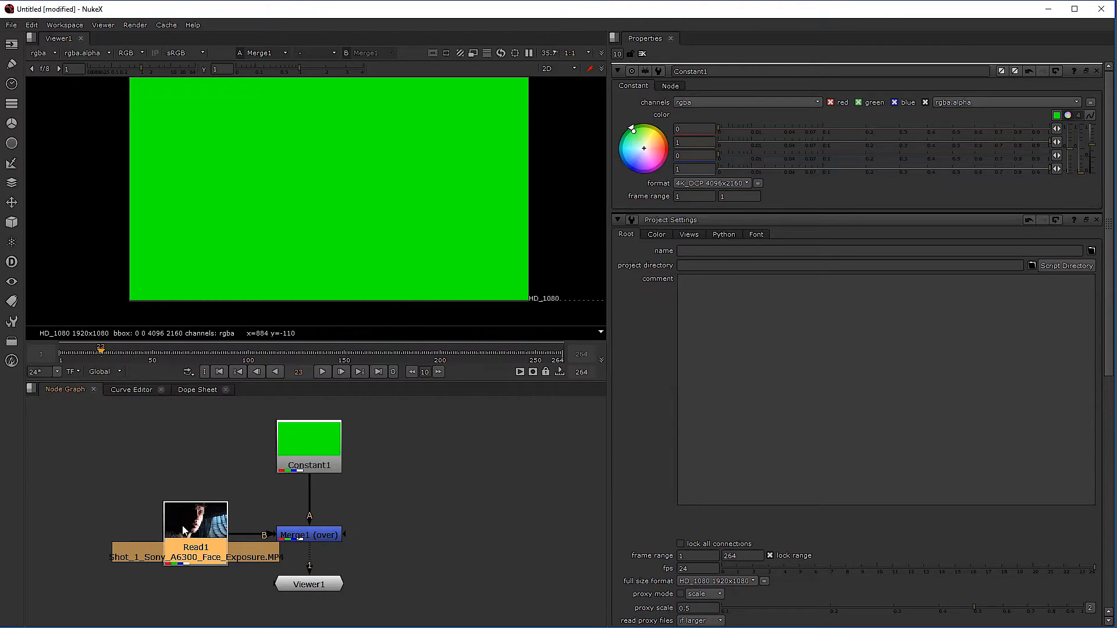
{"action": "scroll", "coordinate": [352, 129], "scroll_direction": "down", "scroll_amount": 9}
{"action": "middle_click_drag", "start_coordinate": [351, 138], "coordinate": [329, 276]}
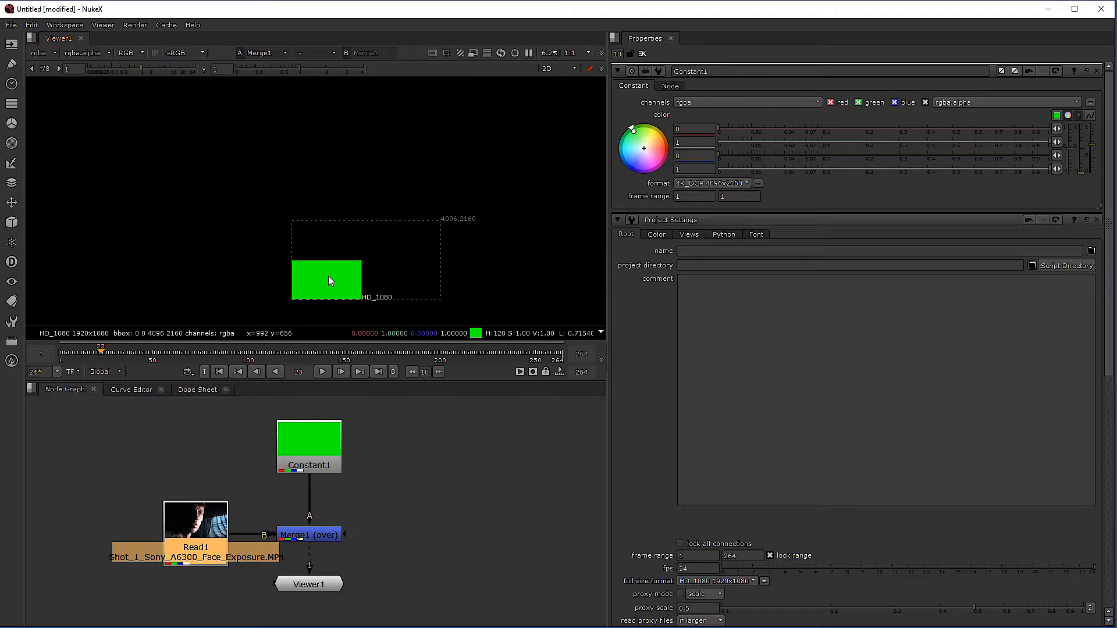
{"action": "scroll", "coordinate": [326, 273], "scroll_direction": "up", "scroll_amount": 2}
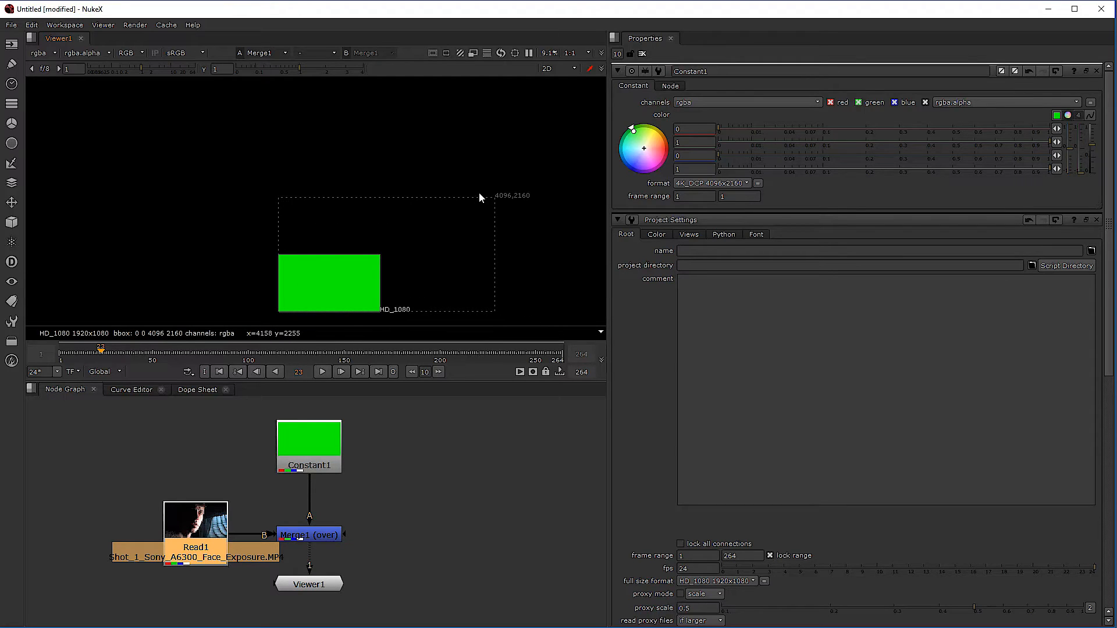
{"action": "left_click", "coordinate": [309, 442]}
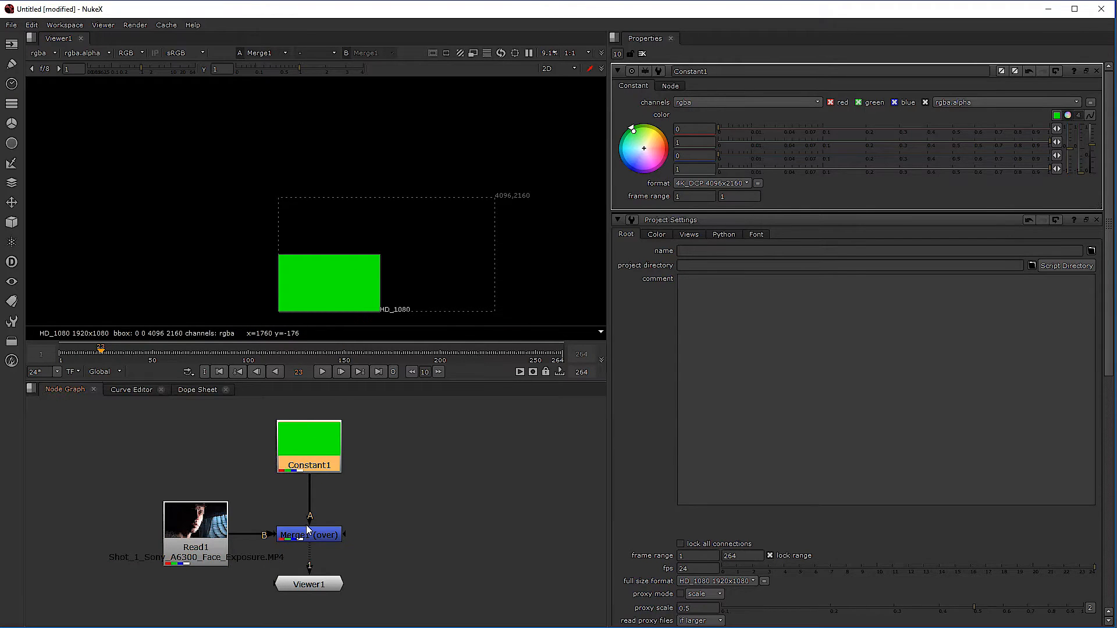
{"action": "scroll", "coordinate": [323, 302], "scroll_direction": "up", "scroll_amount": 3}
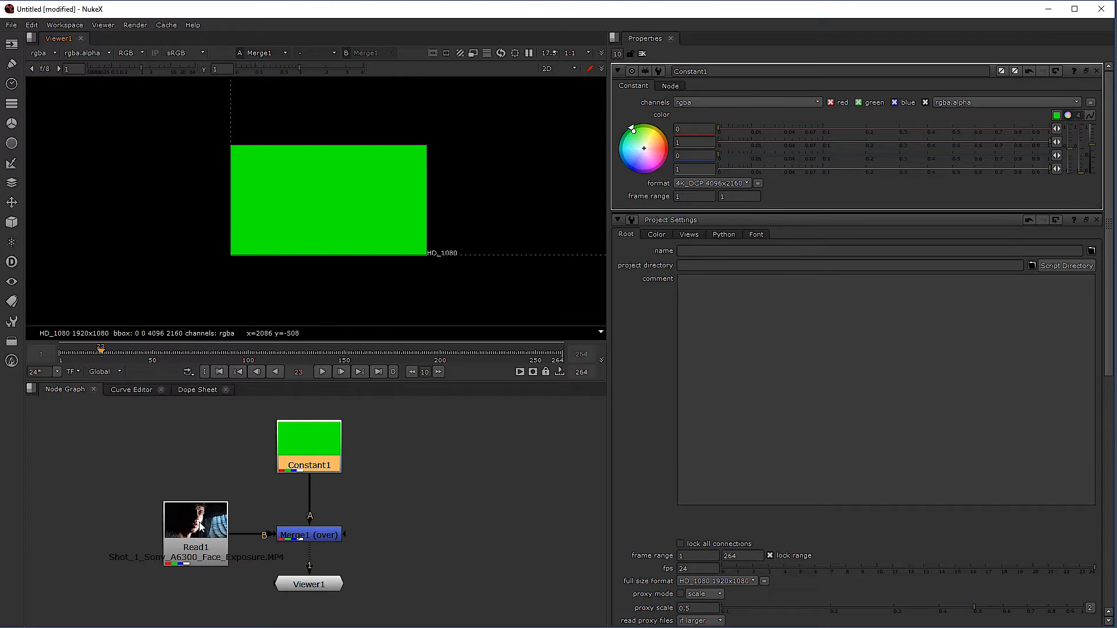
Swap the Merge inputs back so the Read node above feeds A and the Constant beside it feeds B
{"action": "left_click_drag", "start_coordinate": [309, 523], "coordinate": [198, 520]}
{"action": "left_click_drag", "start_coordinate": [245, 448], "coordinate": [307, 454]}
{"action": "left_click_drag", "start_coordinate": [324, 505], "coordinate": [228, 529]}
{"action": "left_click_drag", "start_coordinate": [298, 445], "coordinate": [308, 448]}
{"action": "left_click_drag", "start_coordinate": [210, 533], "coordinate": [212, 543]}
Examine the streaked pixels at the right edge of the HD footage in the Merge output
{"action": "scroll", "coordinate": [323, 239], "scroll_direction": "up", "scroll_amount": 3}
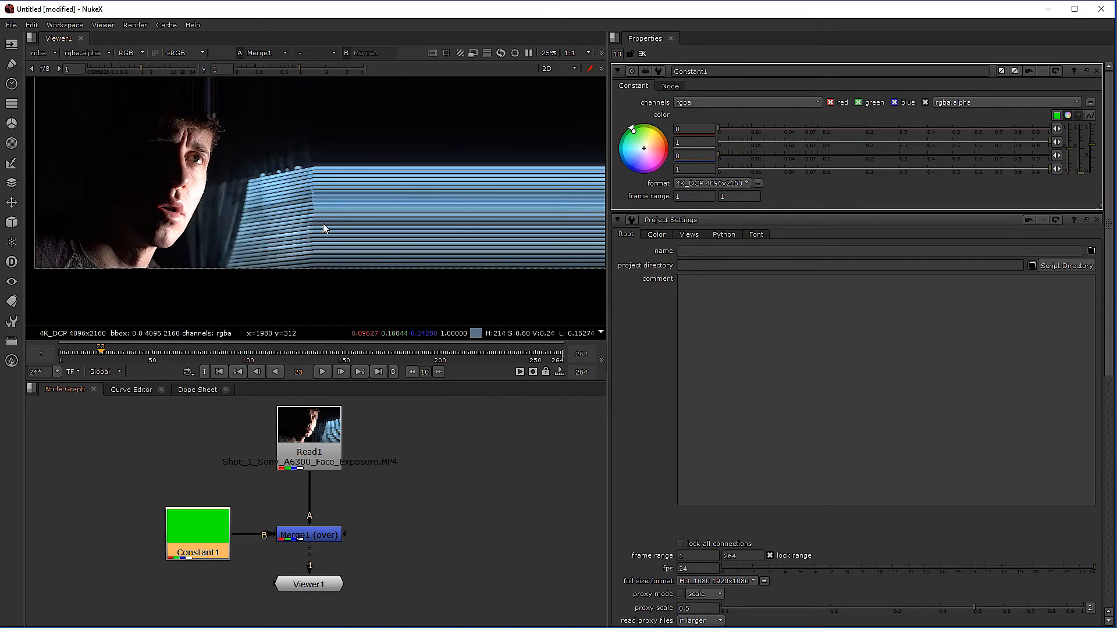
{"action": "scroll", "coordinate": [323, 229], "scroll_direction": "down", "scroll_amount": 3}
{"action": "scroll", "coordinate": [314, 239], "scroll_direction": "up", "scroll_amount": 2}
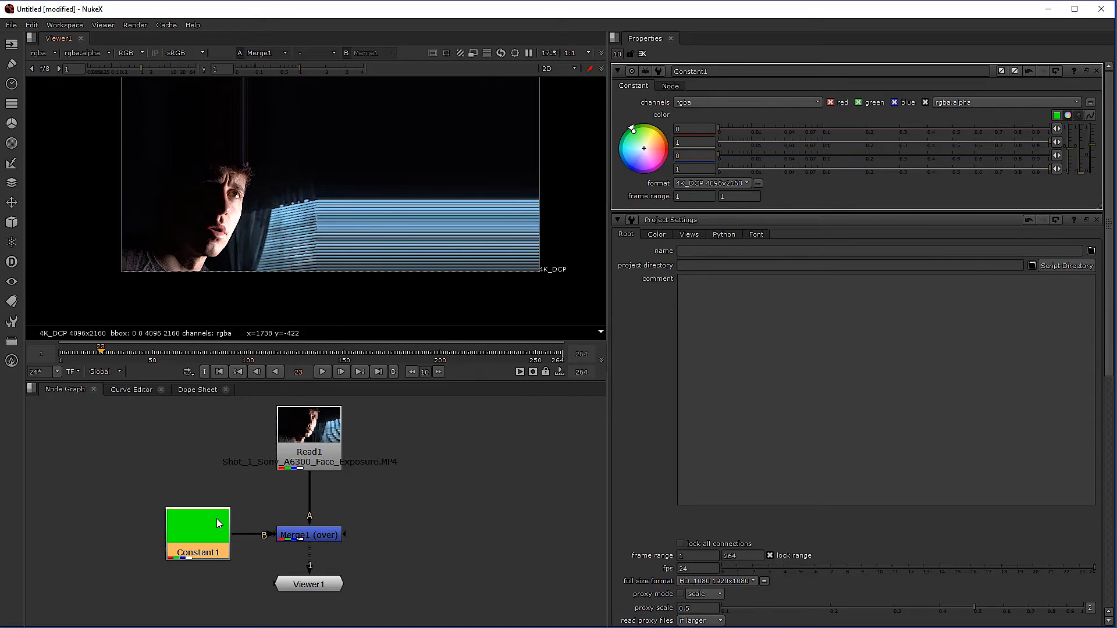
{"action": "scroll", "coordinate": [321, 194], "scroll_direction": "up", "scroll_amount": 8}
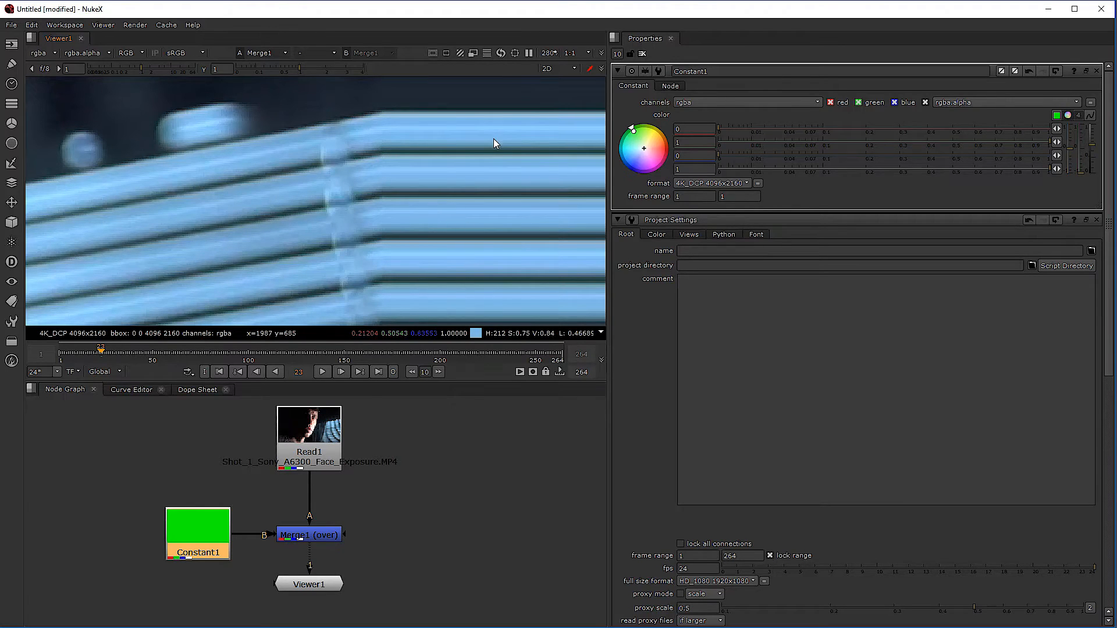
Open the Merge node's properties and inspect how the footage's edge pixels extend across the full 4K frame
{"action": "double_click", "coordinate": [321, 533]}
{"action": "scroll", "coordinate": [266, 176], "scroll_direction": "down", "scroll_amount": 5}
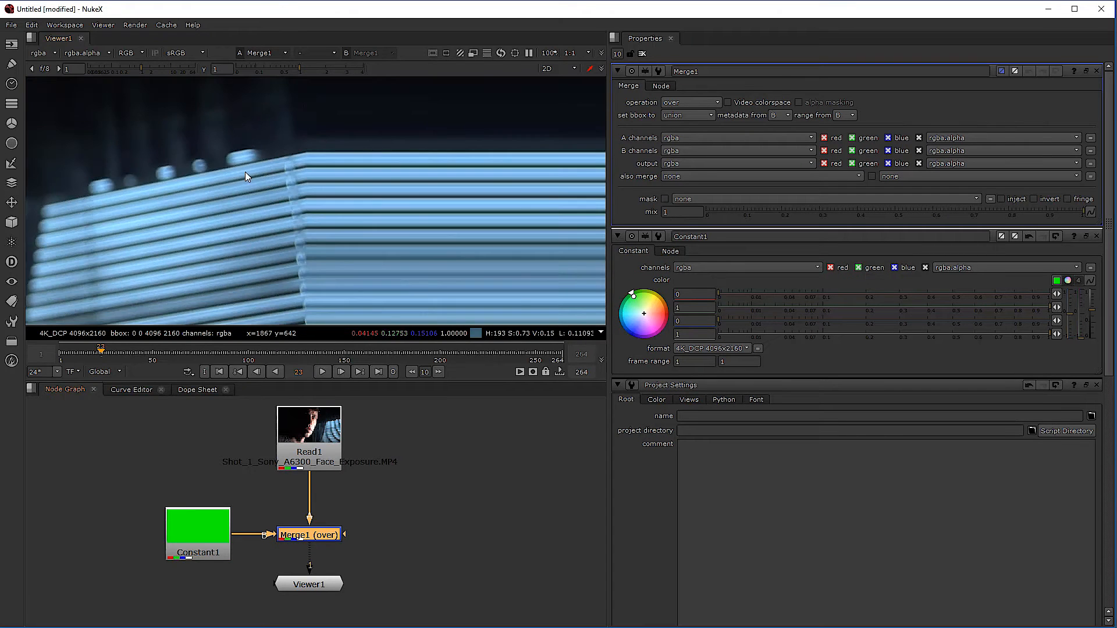
{"action": "scroll", "coordinate": [215, 200], "scroll_direction": "down", "scroll_amount": 3}
{"action": "scroll", "coordinate": [356, 222], "scroll_direction": "down", "scroll_amount": 6}
{"action": "middle_click_drag", "start_coordinate": [291, 187], "coordinate": [315, 311]}
{"action": "scroll", "coordinate": [316, 312], "scroll_direction": "up", "scroll_amount": 4}
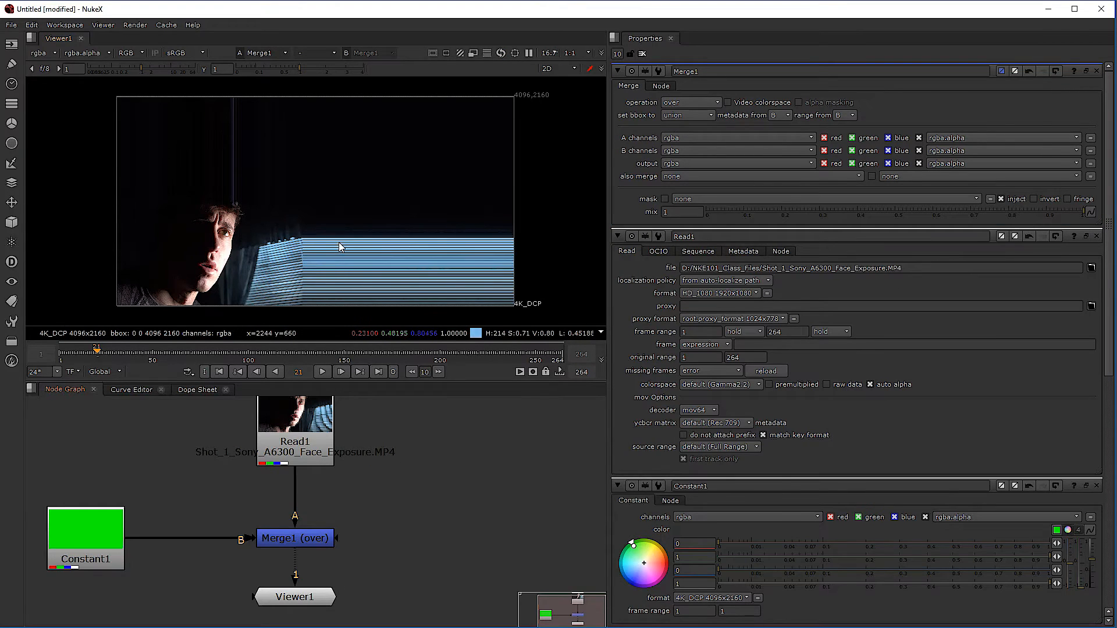
Add a Crop node between the Read node and the Merge's A input
{"action": "key", "text": "Tab"}
{"action": "type", "text": "crop"}
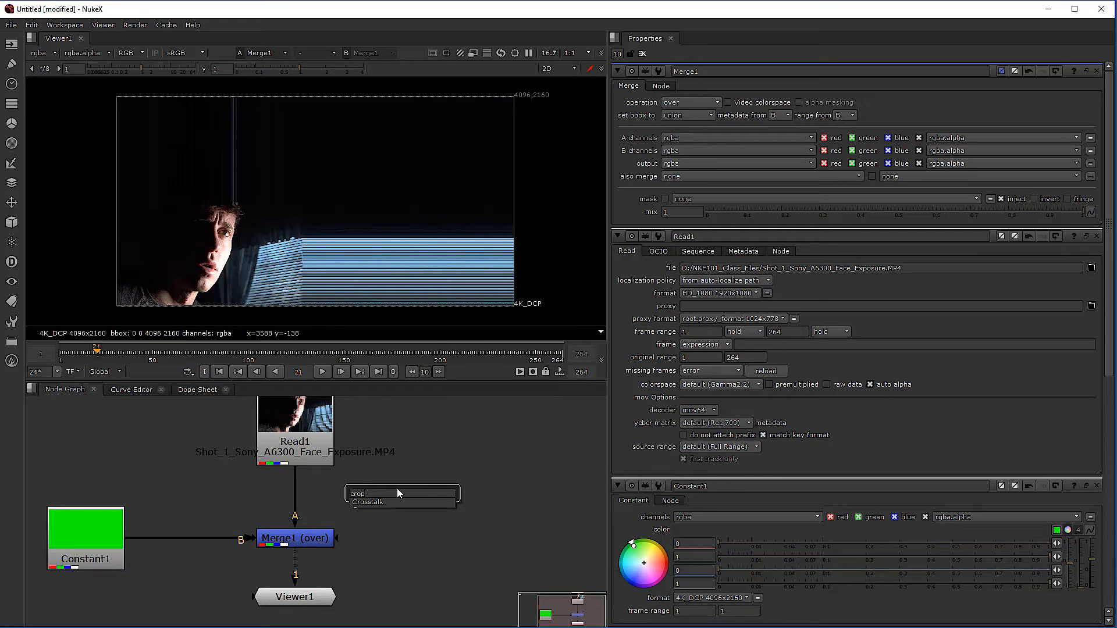
{"action": "left_click", "coordinate": [371, 504]}
{"action": "left_click_drag", "start_coordinate": [410, 488], "coordinate": [312, 492]}
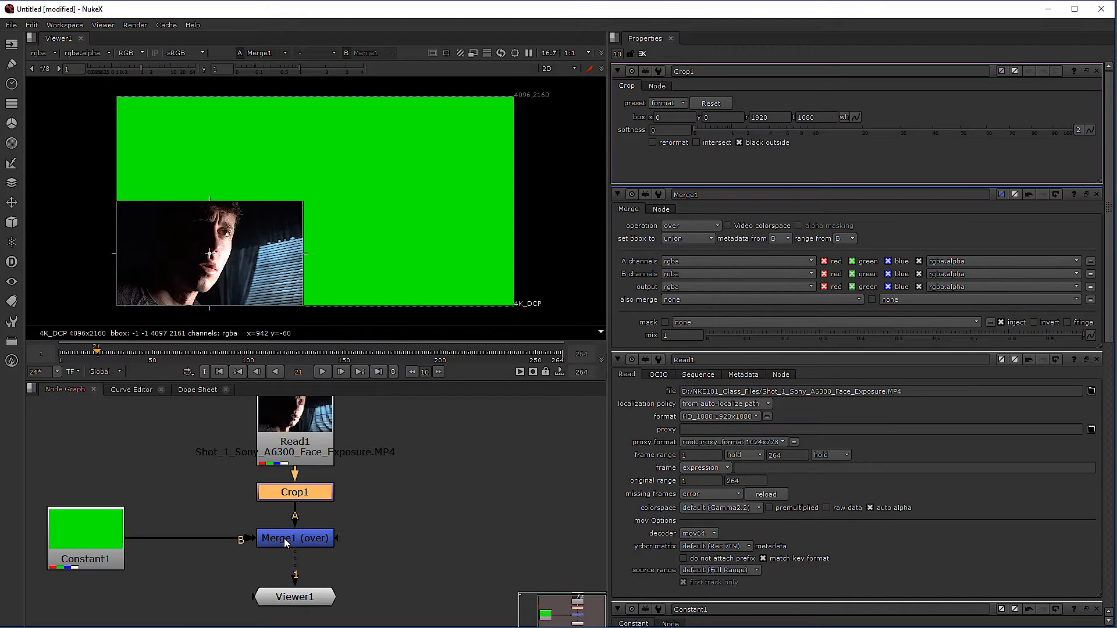
Move the Merge and Constant nodes down and insert a Transform node between the Crop and the Merge
{"action": "left_click_drag", "start_coordinate": [285, 543], "coordinate": [285, 561]}
{"action": "left_click_drag", "start_coordinate": [85, 536], "coordinate": [84, 553]}
{"action": "left_click", "coordinate": [221, 507]}
{"action": "key", "text": "Tab"}
{"action": "type", "text": "tr"}
{"action": "left_click", "coordinate": [203, 536]}
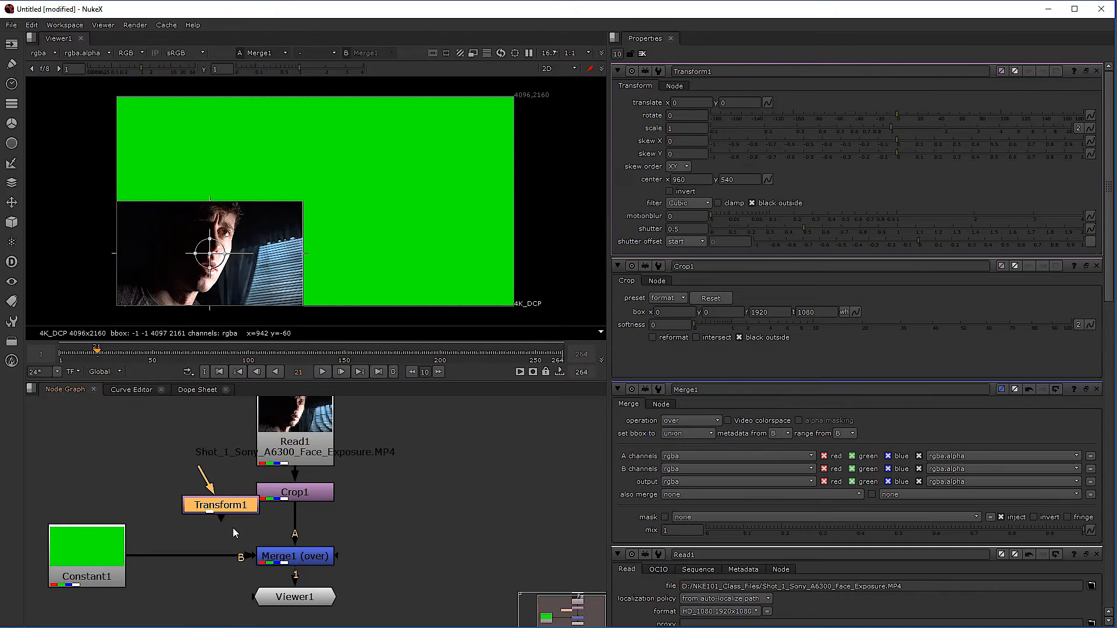
{"action": "left_click_drag", "start_coordinate": [239, 509], "coordinate": [297, 524]}
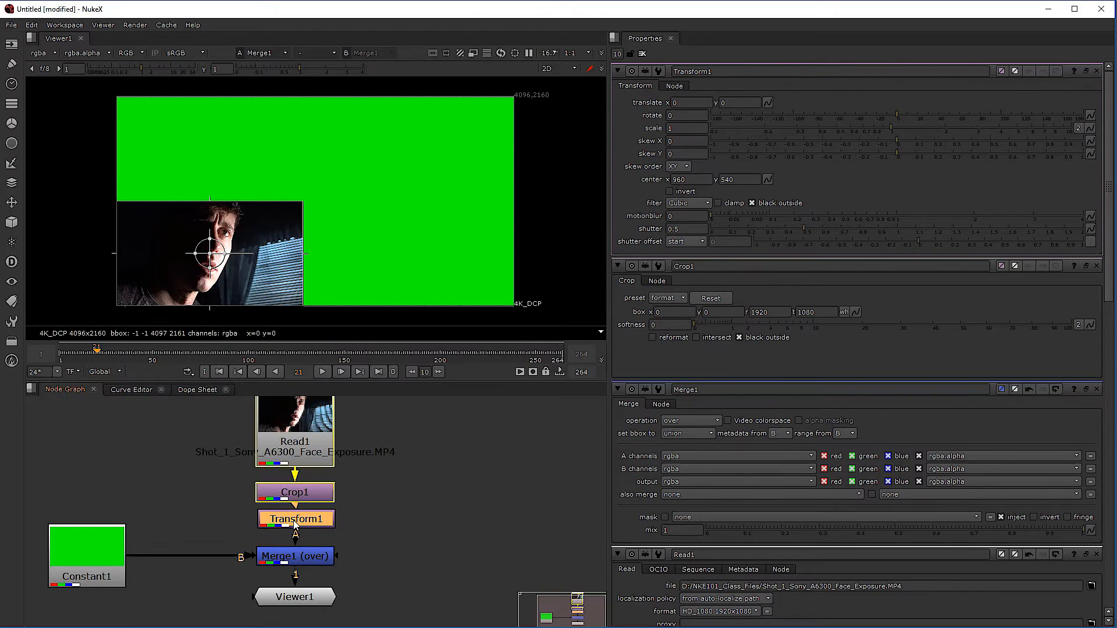
Shift the Crop box within the 4K frame and undo all of its position changes
{"action": "mouse_move", "coordinate": [220, 251]}
{"action": "left_mouse_down"}
{"action": "mouse_move", "coordinate": [371, 173]}
{"action": "mouse_move", "coordinate": [394, 212]}
{"action": "mouse_move", "coordinate": [344, 247]}
{"action": "mouse_move", "coordinate": [301, 224]}
{"action": "mouse_move", "coordinate": [264, 248]}
{"action": "mouse_move", "coordinate": [260, 190]}
{"action": "mouse_move", "coordinate": [196, 264]}
{"action": "mouse_move", "coordinate": [228, 246]}
{"action": "left_mouse_up"}
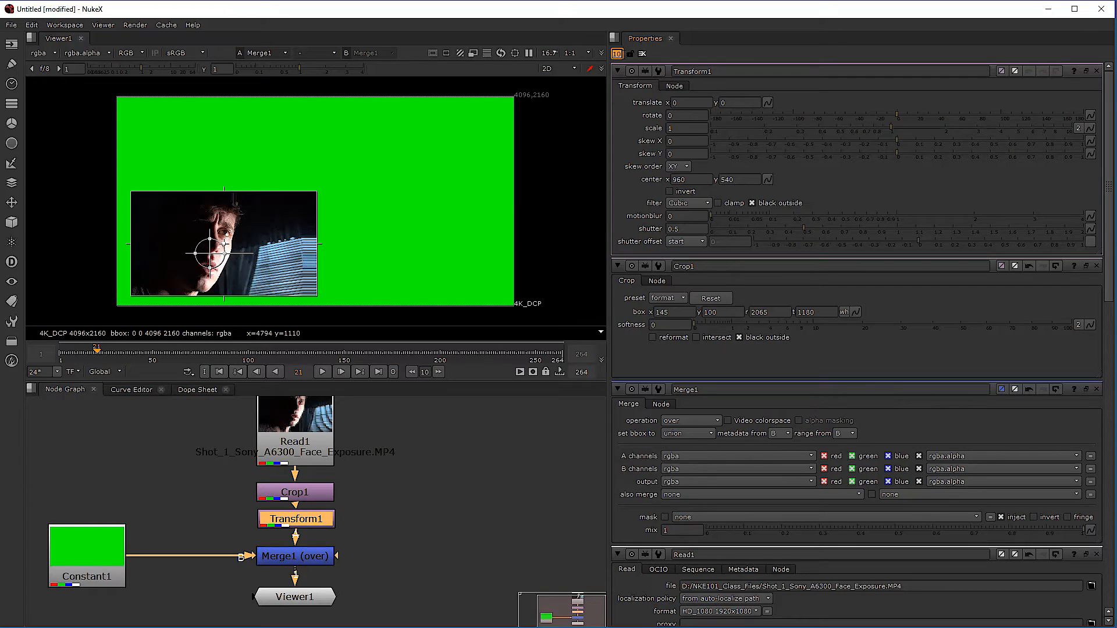
{"action": "key", "text": "ctrl+z"}
{"action": "key", "text": "ctrl+z"}
{"action": "key", "text": "ctrl+z"}
{"action": "key", "text": "ctrl+z"}
{"action": "key", "text": "ctrl+z"}
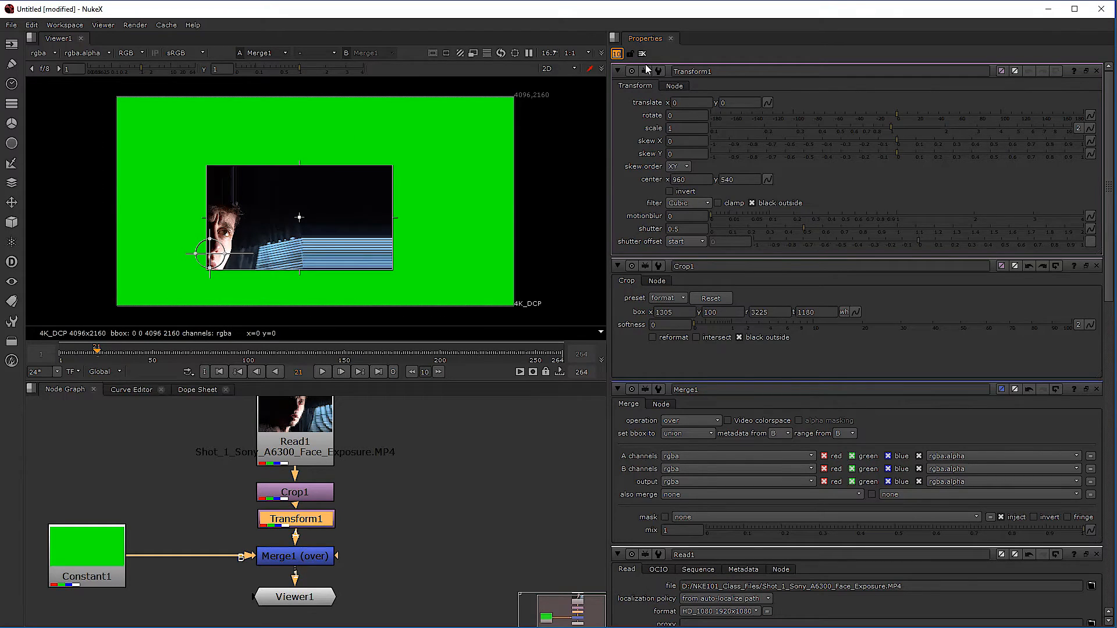
{"action": "key", "text": "ctrl+z"}
{"action": "key", "text": "ctrl+z"}
{"action": "key", "text": "ctrl+z"}
{"action": "key", "text": "ctrl+z"}
{"action": "key", "text": "ctrl+z"}
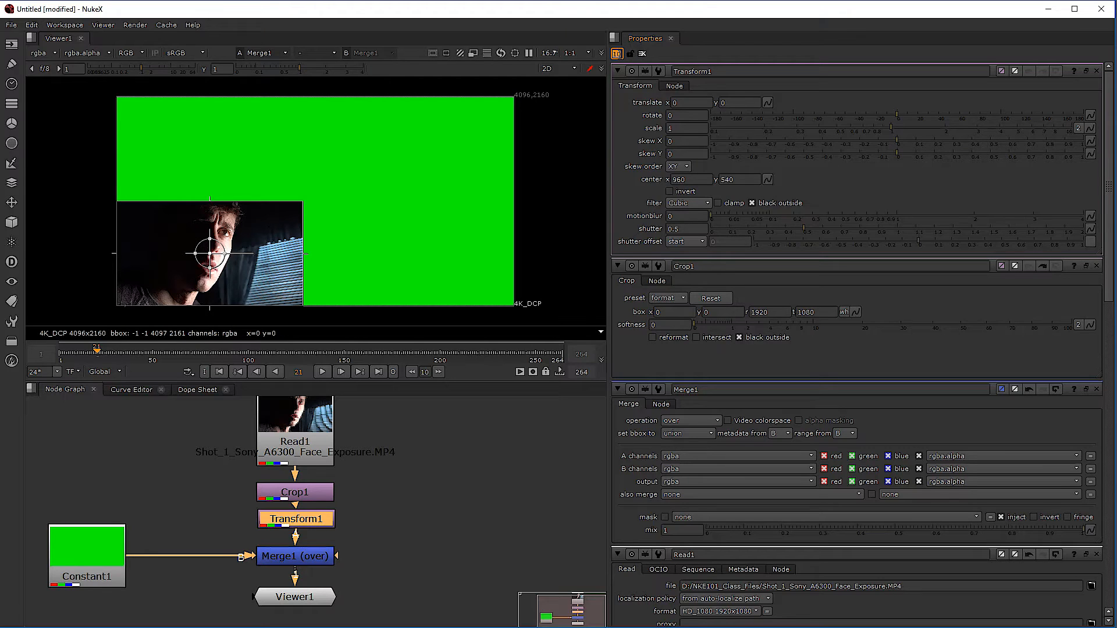
Limit the properties to one open node and transform the footage to translate 335, 465, rotate about -23.6 and scale 0.893
{"action": "key", "text": "Return"}
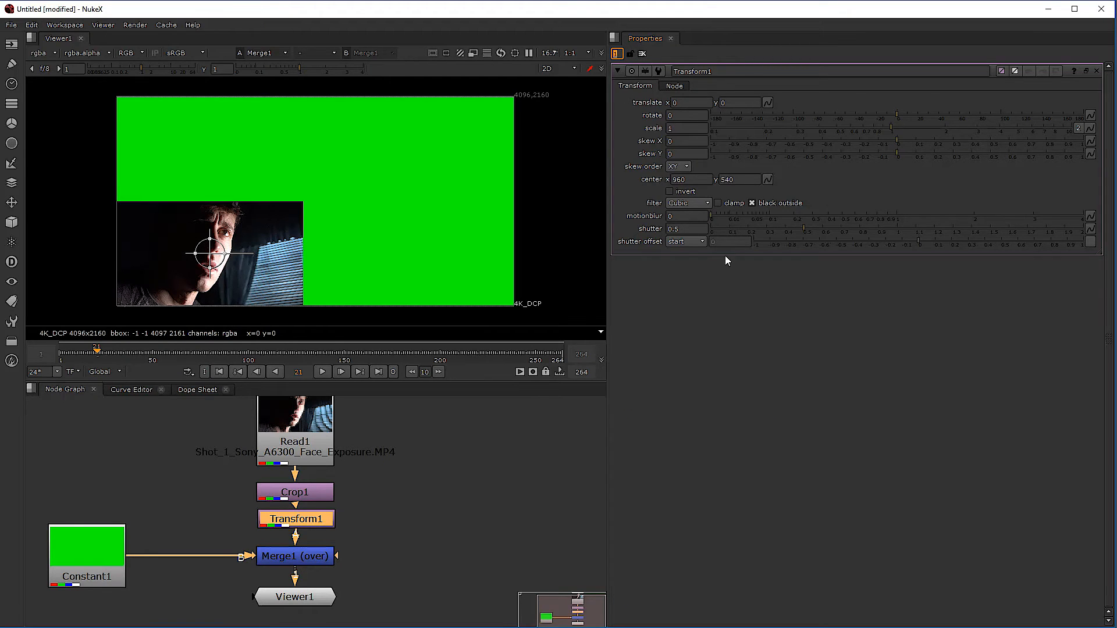
{"action": "left_click", "coordinate": [455, 474]}
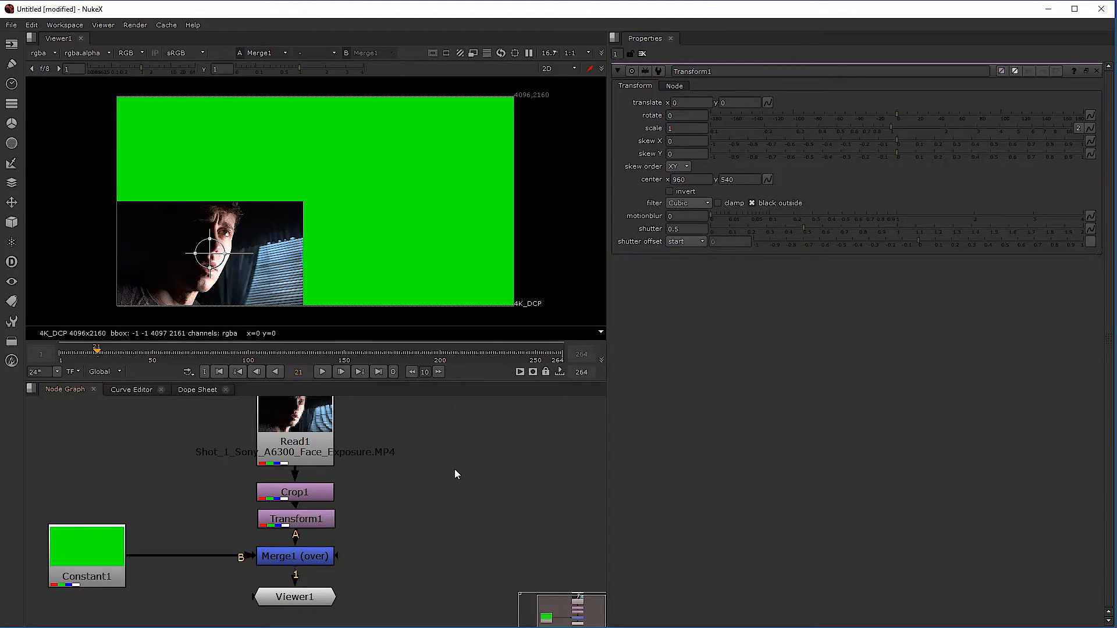
{"action": "left_click", "coordinate": [312, 521]}
{"action": "left_click_drag", "start_coordinate": [211, 253], "coordinate": [254, 204]}
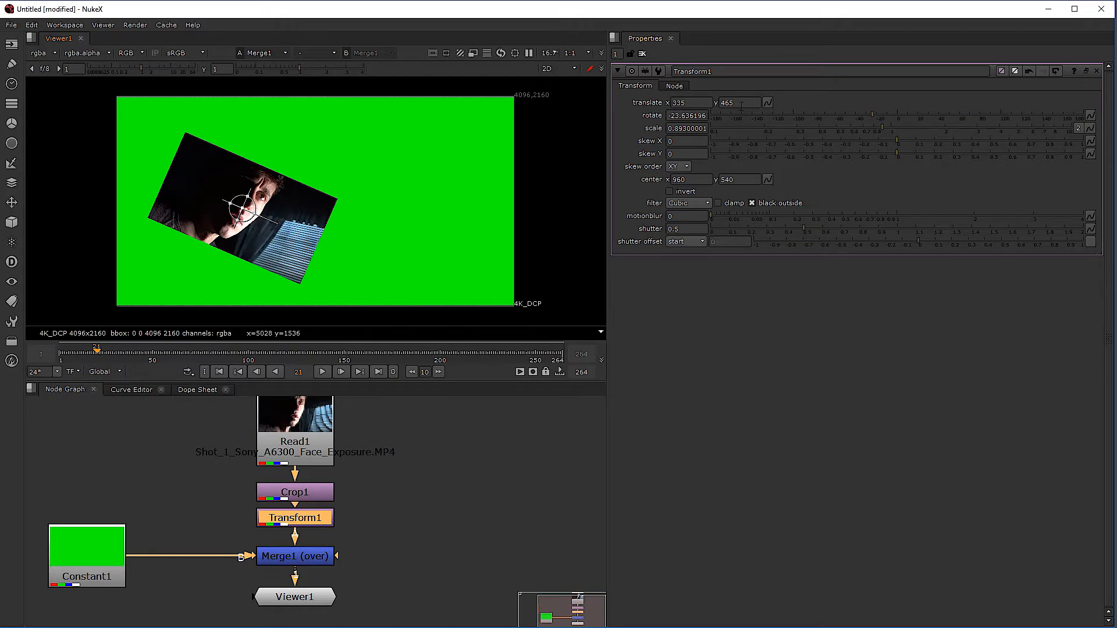
Set a keyframe on the Transform's translate at frame 21 and check it in the Dope Sheet
{"action": "left_click", "coordinate": [768, 103]}
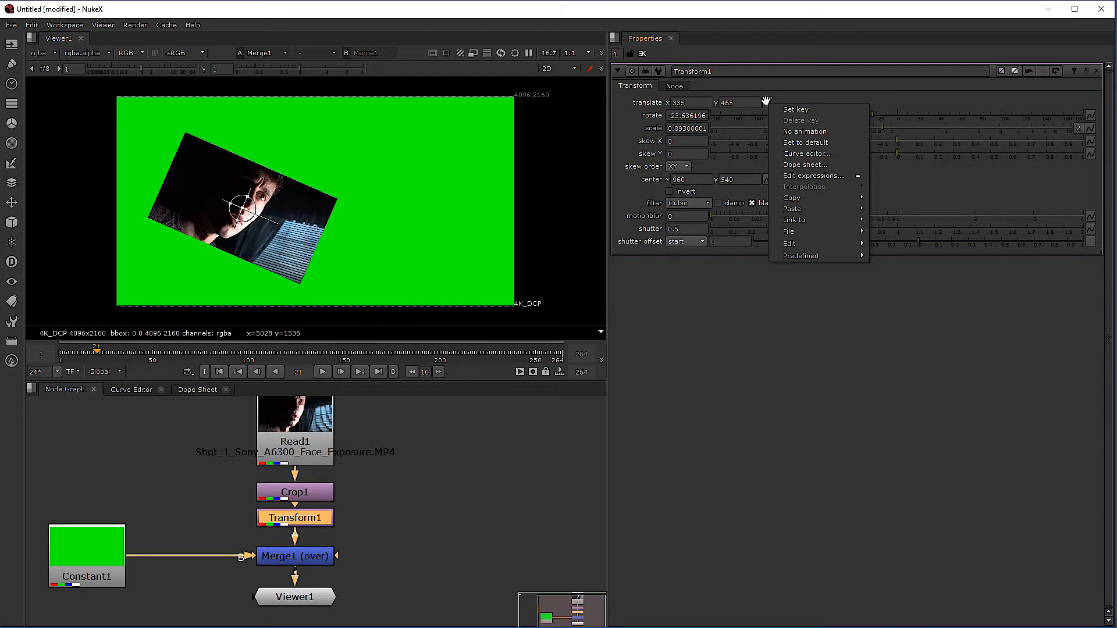
{"action": "left_click", "coordinate": [808, 108]}
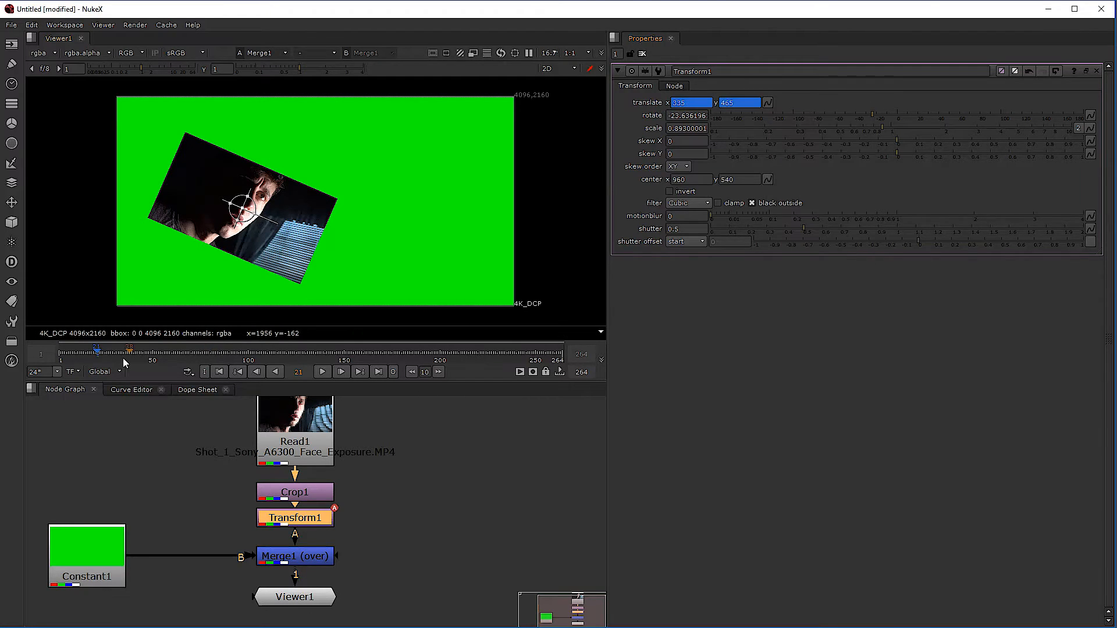
{"action": "left_click", "coordinate": [131, 389]}
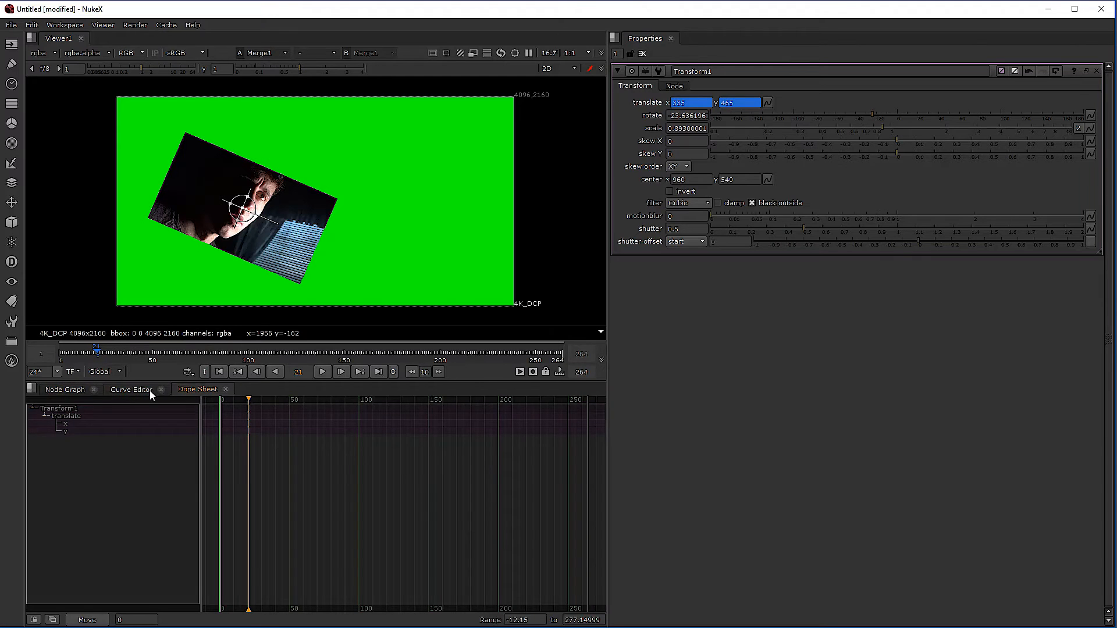
{"action": "left_click", "coordinate": [184, 390]}
{"action": "left_click", "coordinate": [64, 390]}
Add a second translate keyframe at frame 49 with the footage at 1965, 755, and check the motion between both keys
{"action": "left_click_drag", "start_coordinate": [97, 356], "coordinate": [151, 357]}
{"action": "left_click_drag", "start_coordinate": [250, 210], "coordinate": [398, 181]}
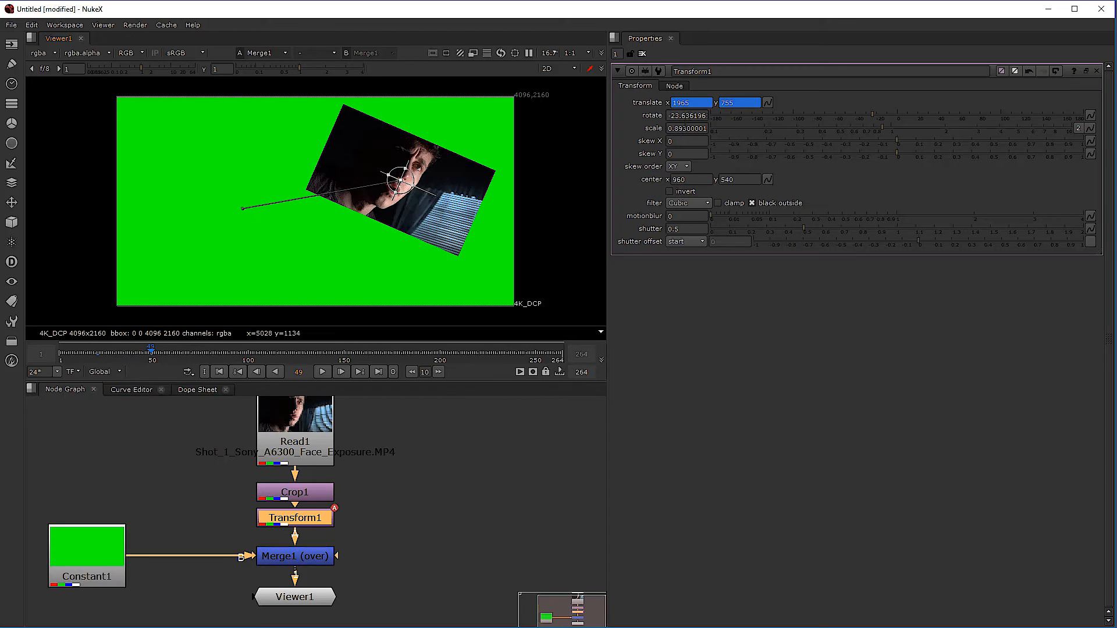
{"action": "left_click", "coordinate": [105, 356]}
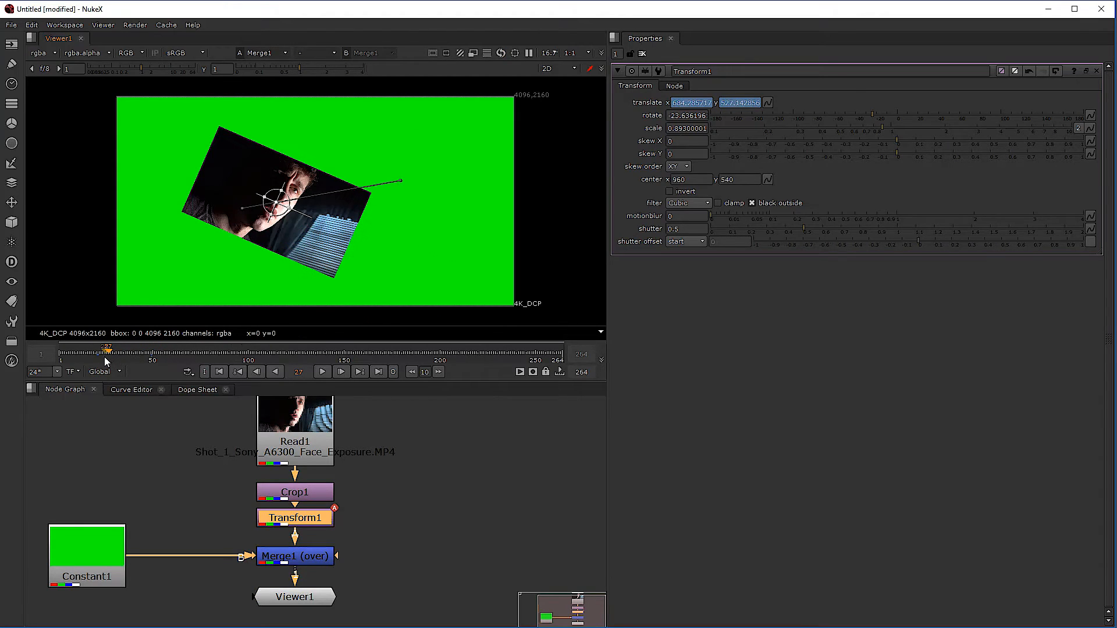
Move the second translate keyframe 14 frames later in the Dope Sheet
{"action": "left_click", "coordinate": [195, 390]}
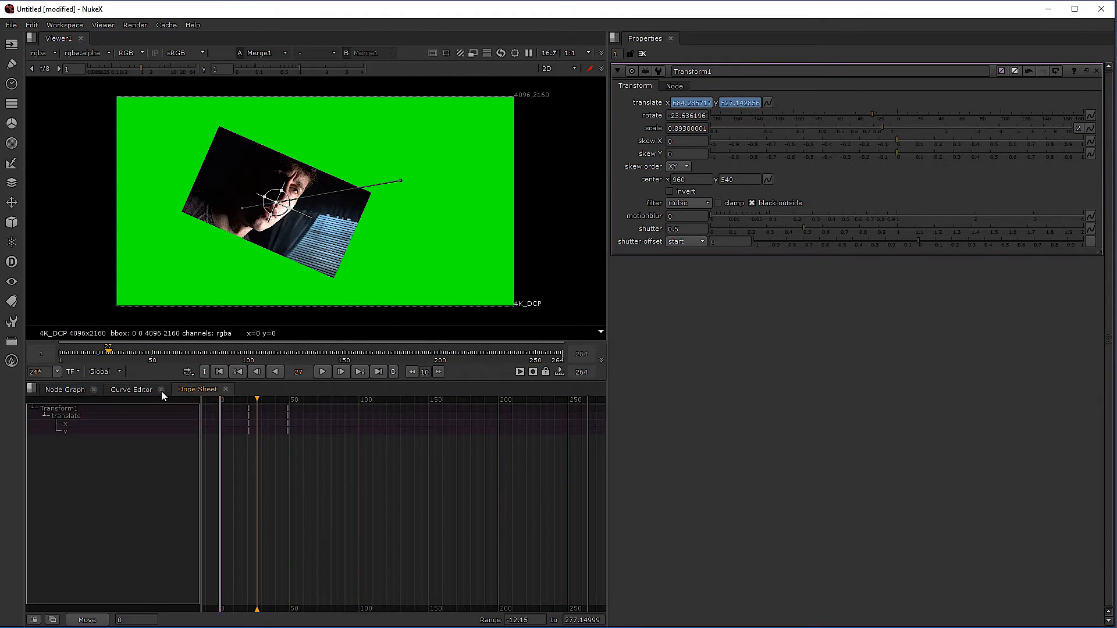
{"action": "mouse_move", "coordinate": [299, 407]}
{"action": "left_mouse_down"}
{"action": "mouse_move", "coordinate": [288, 409]}
{"action": "mouse_move", "coordinate": [312, 400]}
{"action": "left_mouse_up"}
{"action": "middle_click_drag", "start_coordinate": [288, 426], "coordinate": [368, 425]}
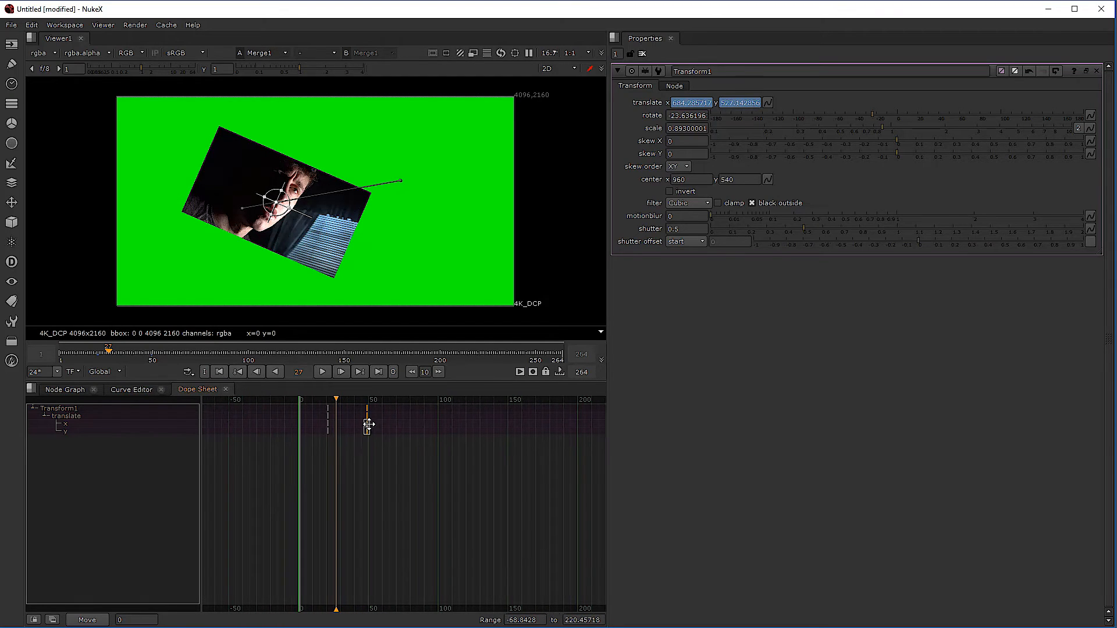
{"action": "left_click_drag", "start_coordinate": [367, 425], "coordinate": [387, 425]}
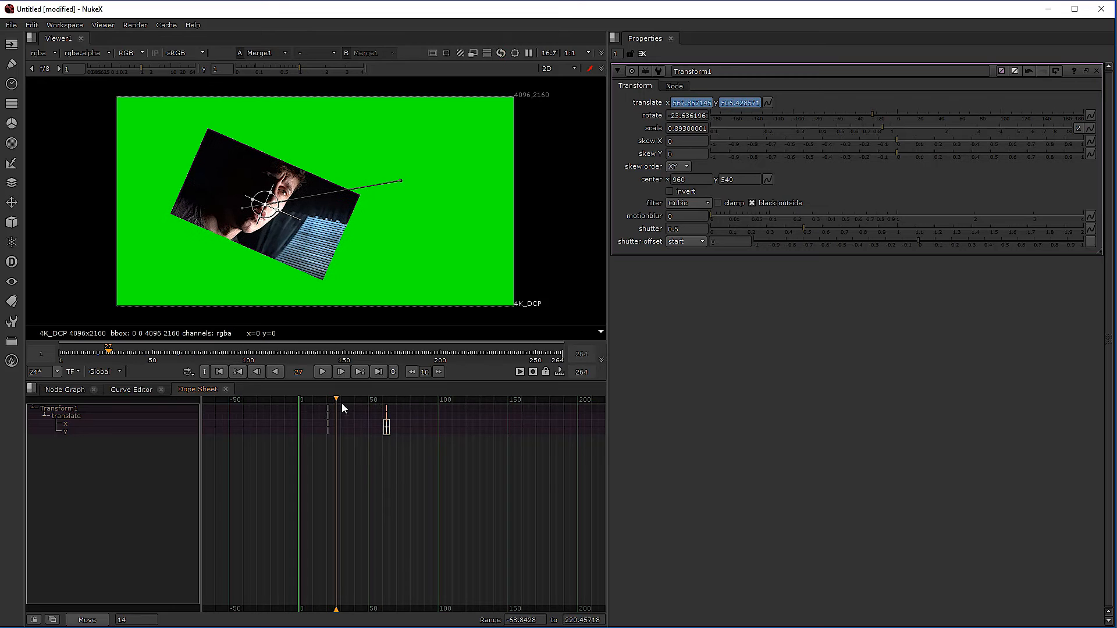
Examine the translate x and y curves in the Curve Editor and play back the animated move
{"action": "left_click", "coordinate": [136, 391]}
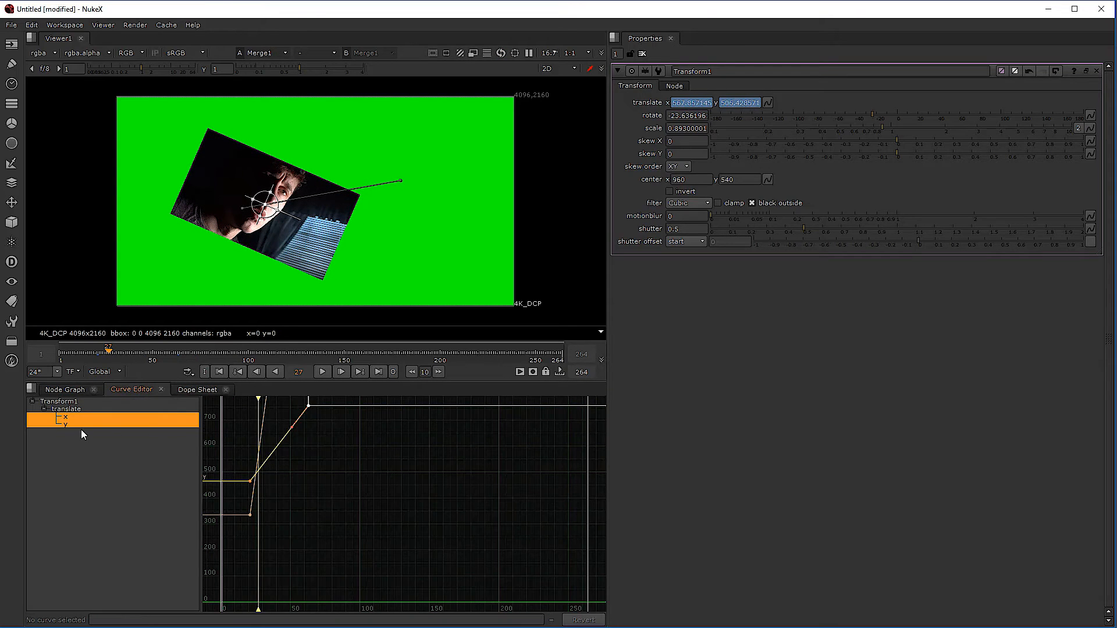
{"action": "scroll", "coordinate": [306, 470], "scroll_direction": "down", "scroll_amount": 3}
{"action": "middle_click_drag", "start_coordinate": [350, 470], "coordinate": [445, 514]}
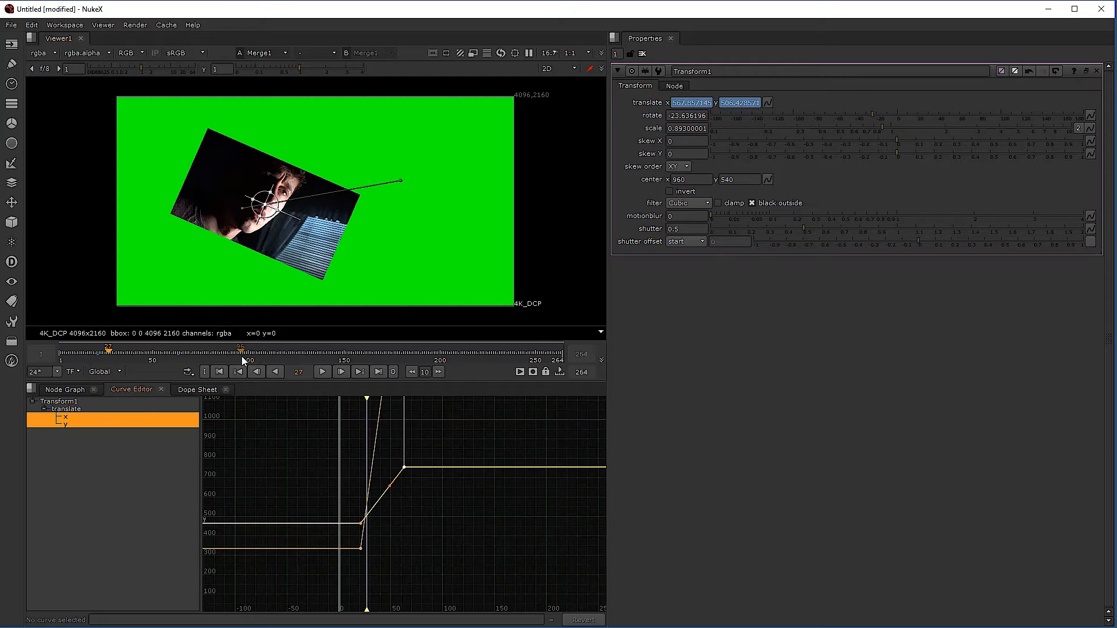
{"action": "left_click", "coordinate": [323, 372]}
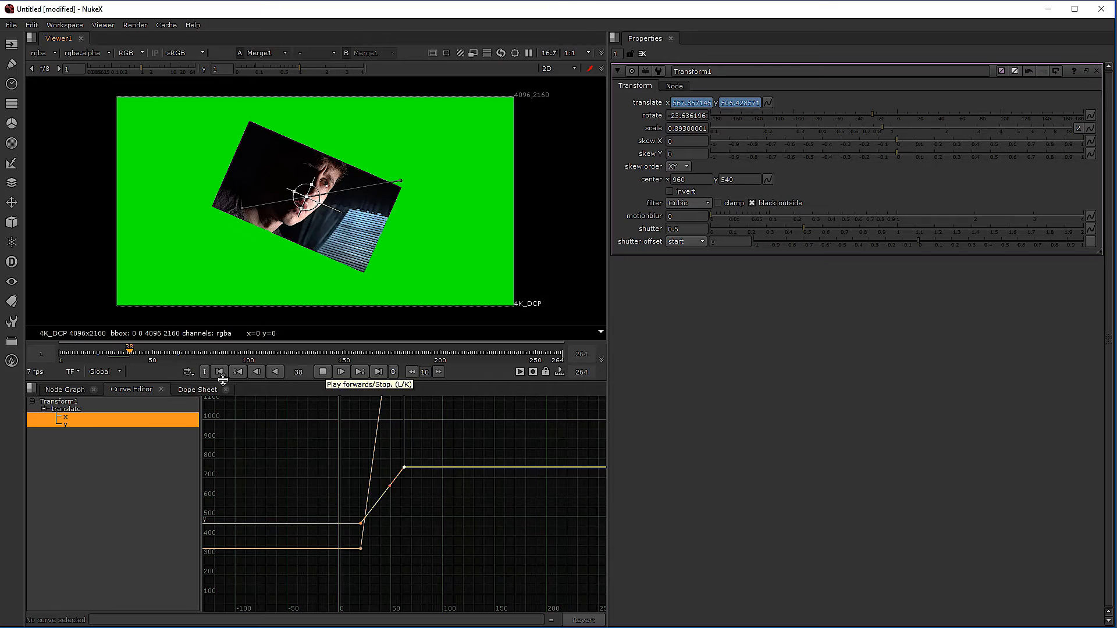
{"action": "left_click_drag", "start_coordinate": [160, 354], "coordinate": [151, 357]}
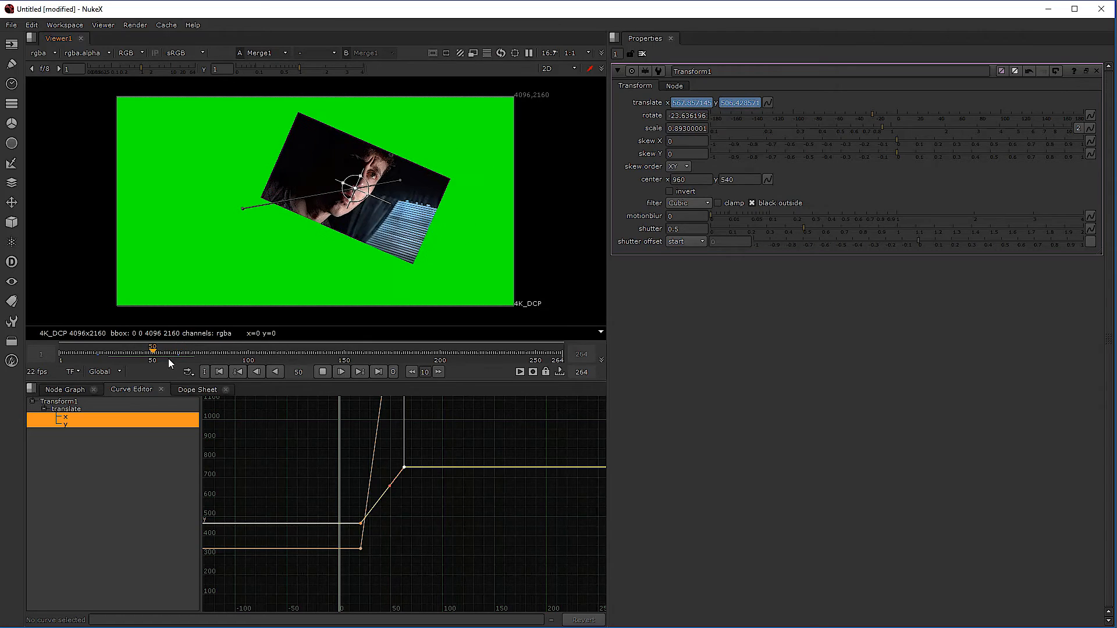
{"action": "left_click", "coordinate": [323, 372]}
Set the interpolation of the last translate x and y keyframes to Horizontal
{"action": "left_click", "coordinate": [367, 465]}
{"action": "scroll", "coordinate": [368, 509], "scroll_direction": "up", "scroll_amount": 4}
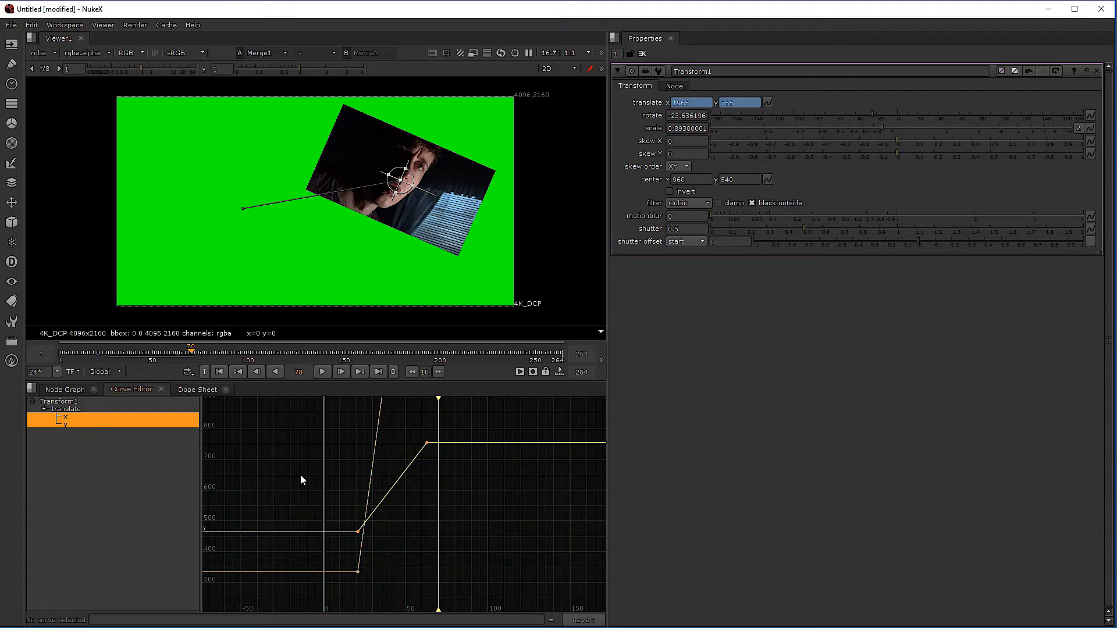
{"action": "key", "text": "f"}
{"action": "scroll", "coordinate": [319, 476], "scroll_direction": "down", "scroll_amount": 2}
{"action": "scroll", "coordinate": [319, 476], "scroll_direction": "down", "scroll_amount": 3}
{"action": "left_click_drag", "start_coordinate": [259, 411], "coordinate": [491, 576]}
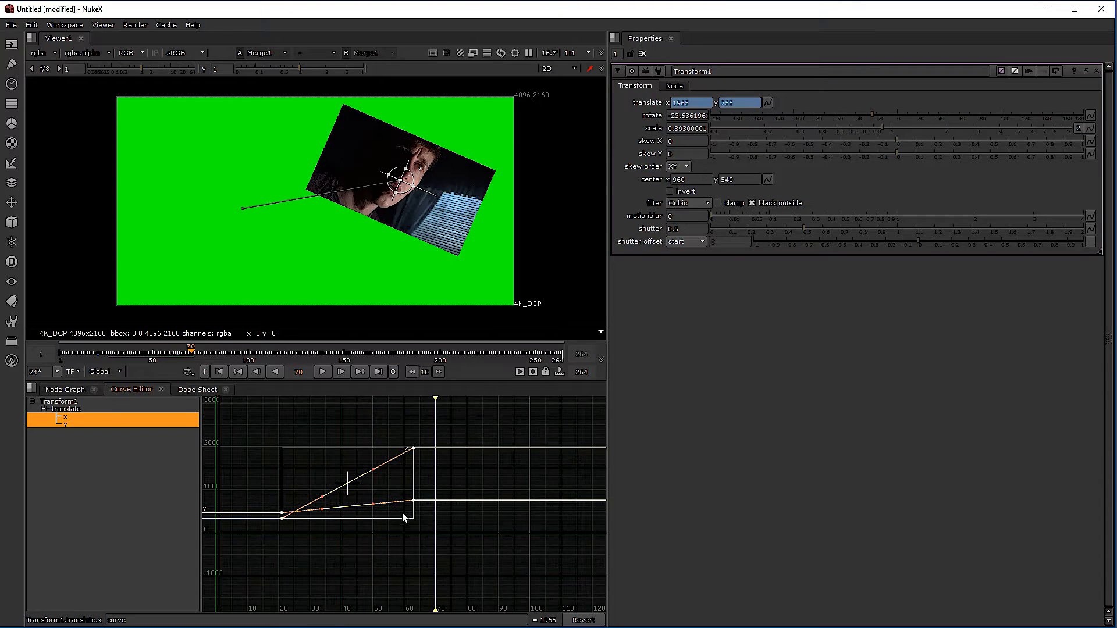
{"action": "key", "text": "f"}
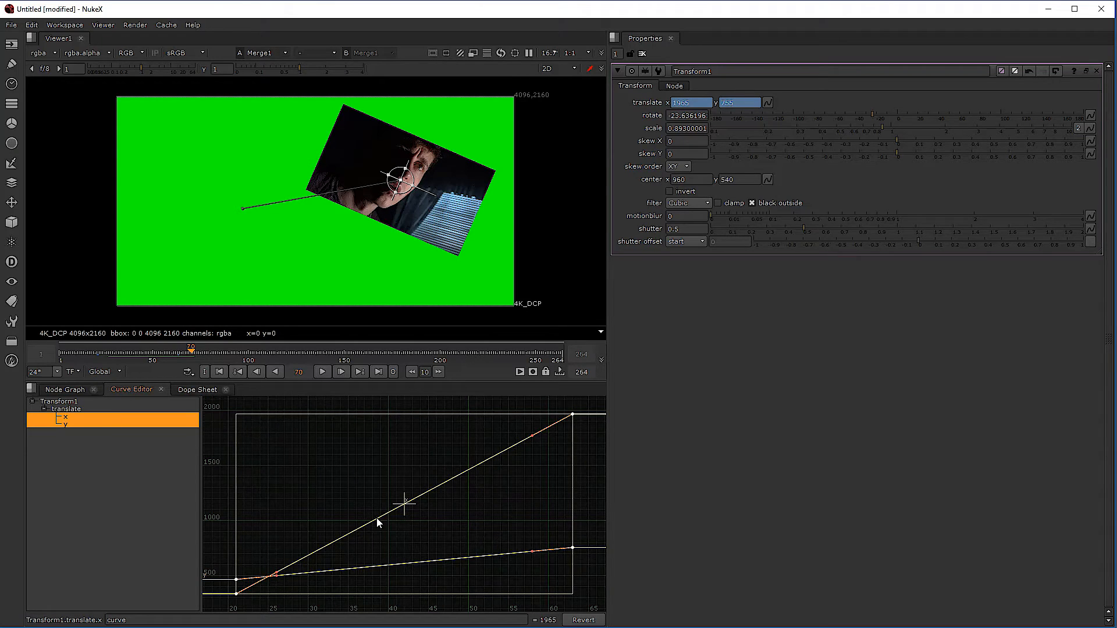
{"action": "left_click", "coordinate": [454, 435]}
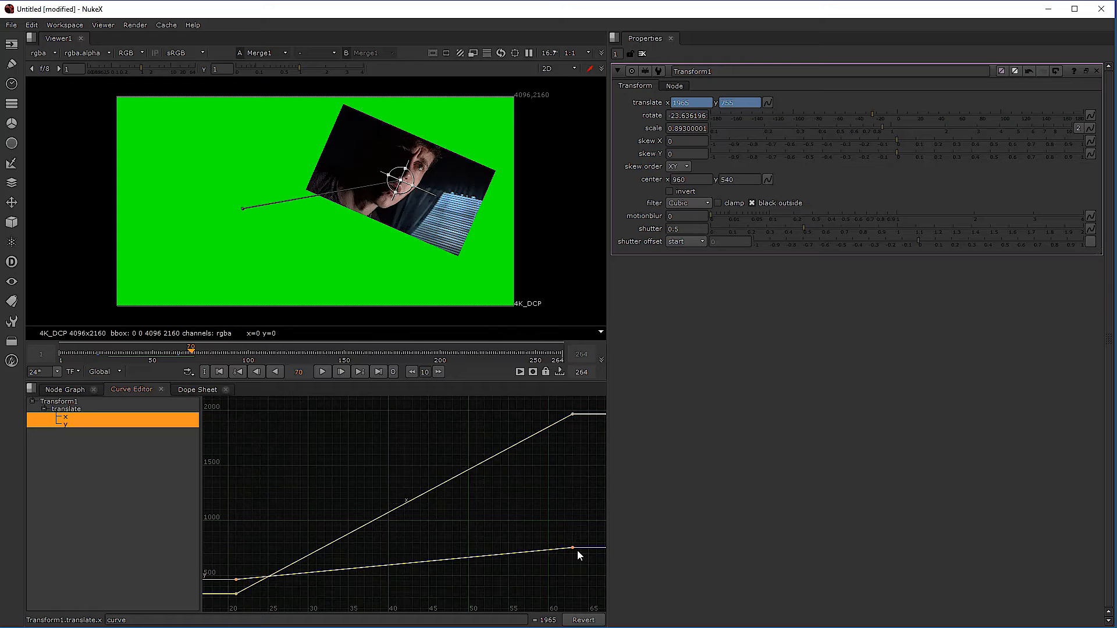
{"action": "left_click_drag", "start_coordinate": [540, 409], "coordinate": [581, 567]}
{"action": "right_click", "coordinate": [575, 417]}
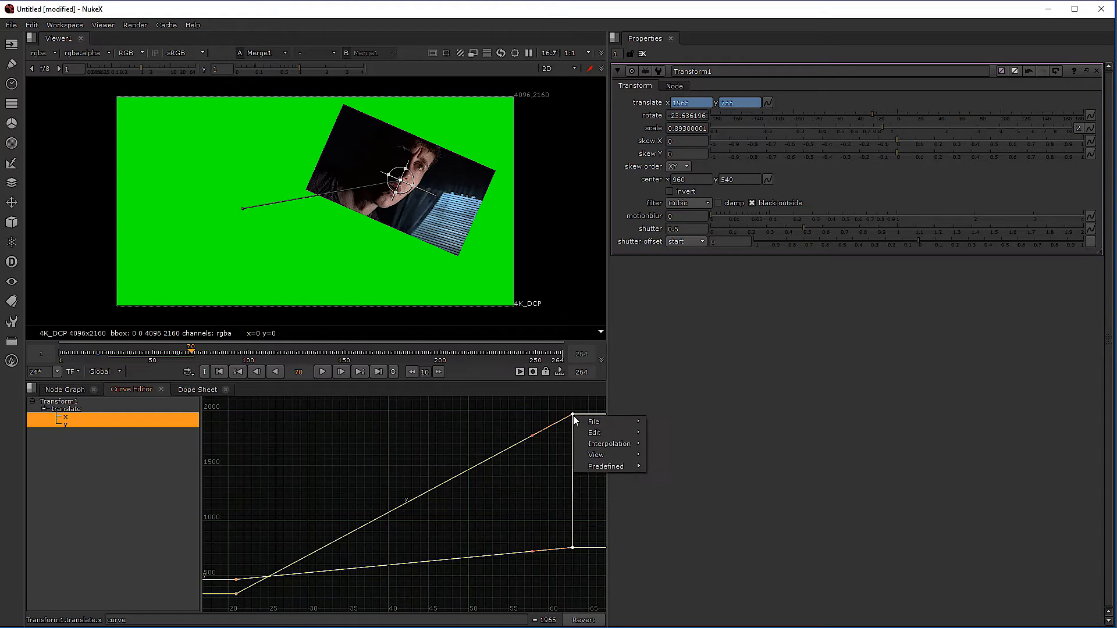
{"action": "mouse_move", "coordinate": [617, 445]}
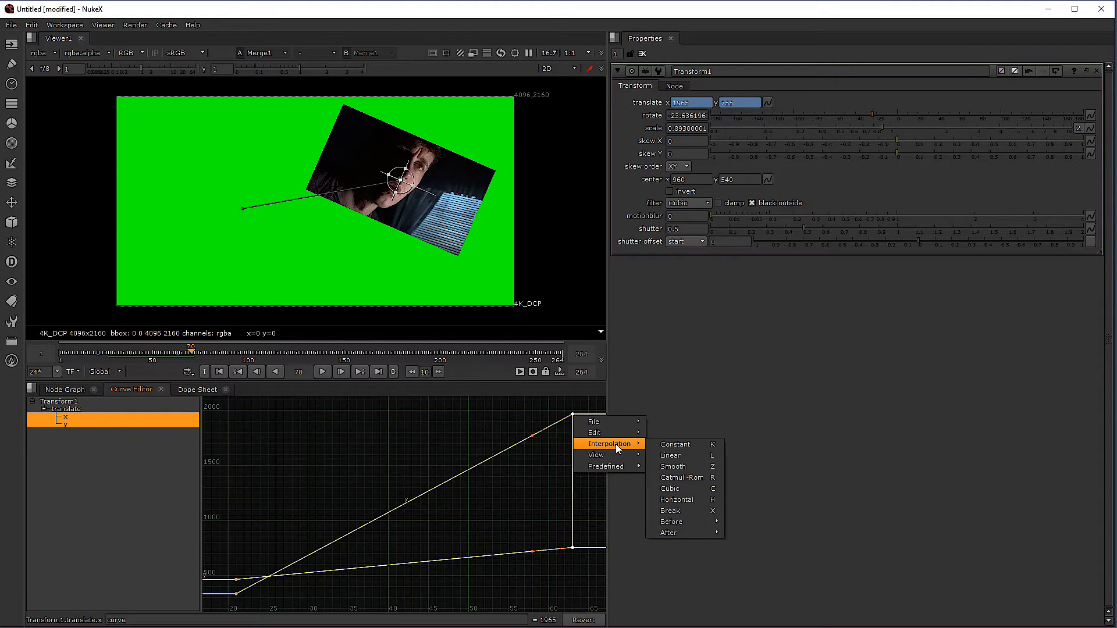
{"action": "left_click", "coordinate": [704, 501]}
{"action": "left_click", "coordinate": [342, 520]}
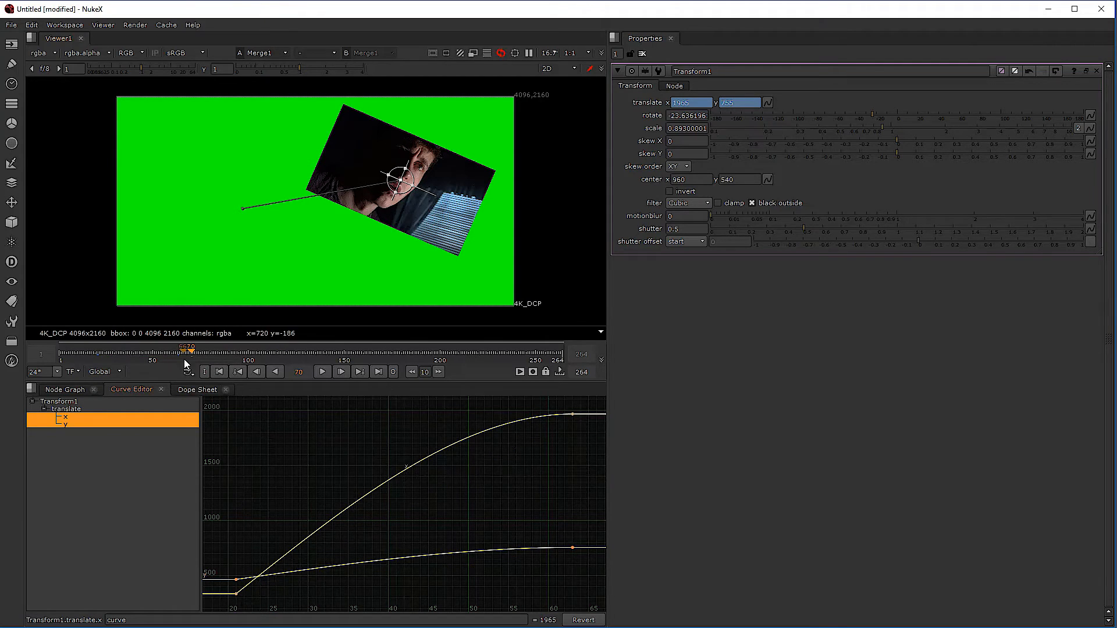
Play back the animation to review how the footage eases into its last keyframe
{"action": "left_click_drag", "start_coordinate": [186, 354], "coordinate": [122, 353]}
{"action": "left_click", "coordinate": [320, 371]}
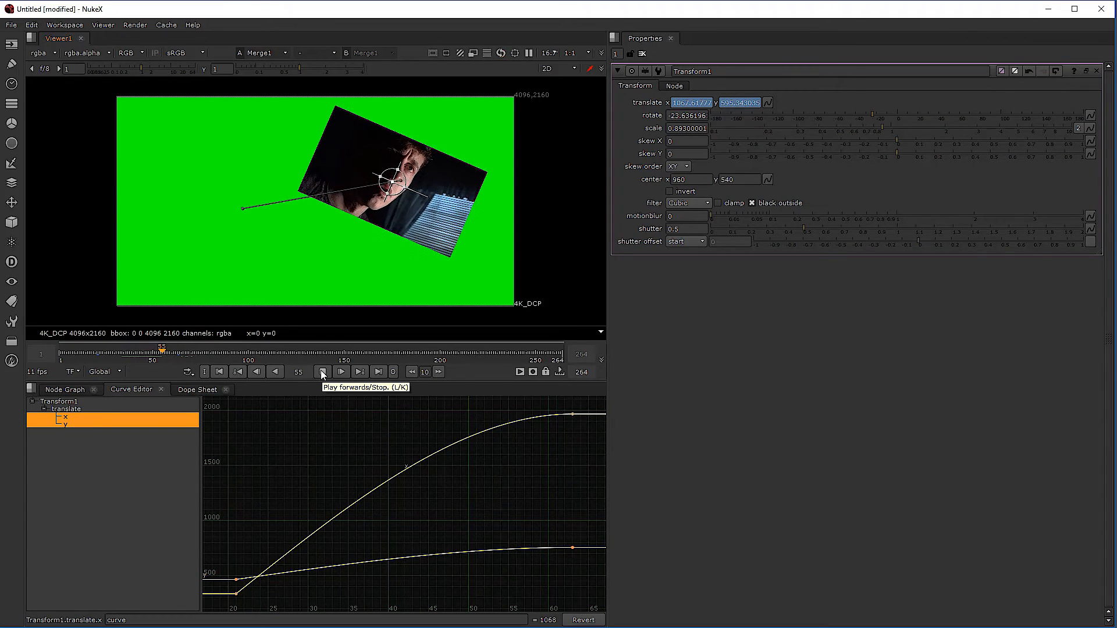
{"action": "left_click", "coordinate": [319, 370]}
Set the interpolation of the first translate x and y keyframes to Horizontal
{"action": "left_click_drag", "start_coordinate": [238, 598], "coordinate": [228, 608]}
{"action": "right_click", "coordinate": [235, 580]}
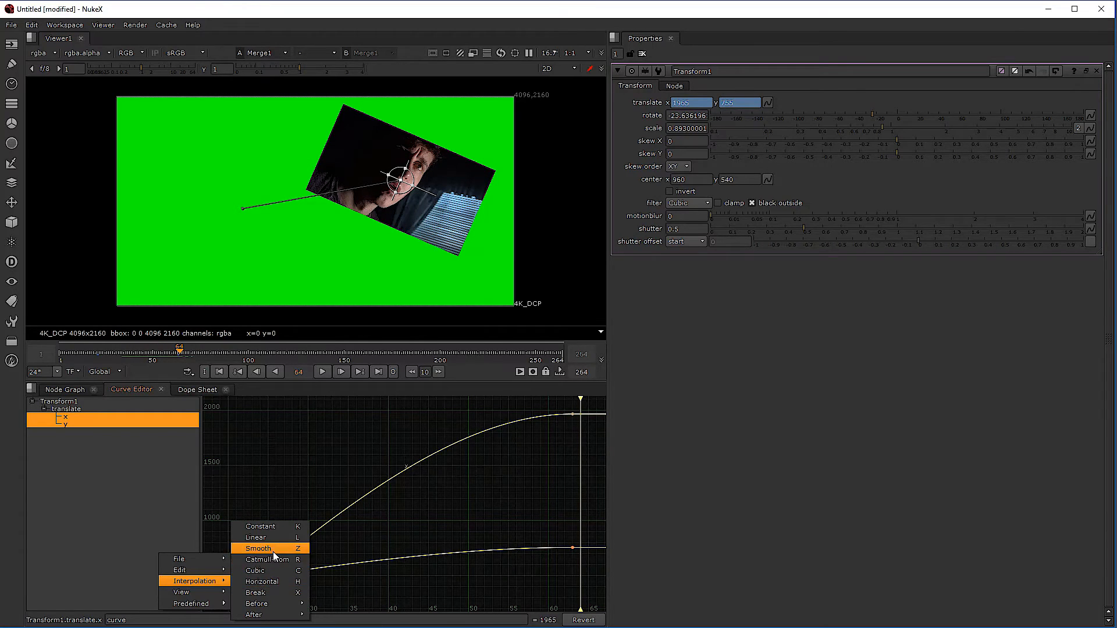
{"action": "left_click", "coordinate": [273, 583]}
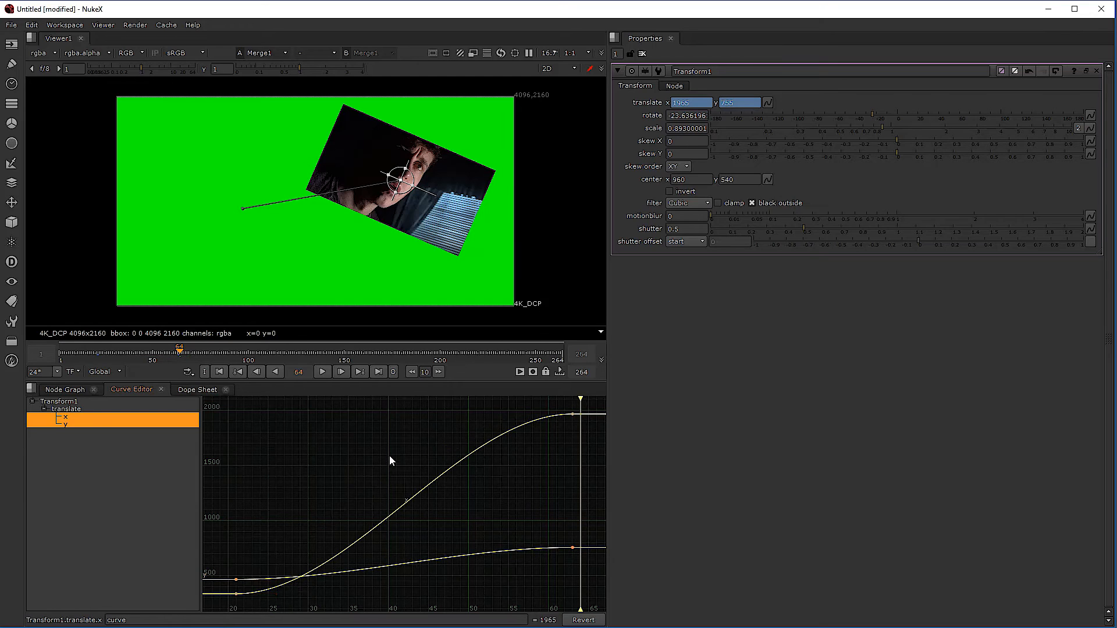
Remove the ease-in at the last translate x and y keyframes with a straighter interpolation and break their tangents
{"action": "left_click_drag", "start_coordinate": [541, 404], "coordinate": [584, 561]}
{"action": "right_click", "coordinate": [577, 418]}
{"action": "left_click", "coordinate": [609, 373]}
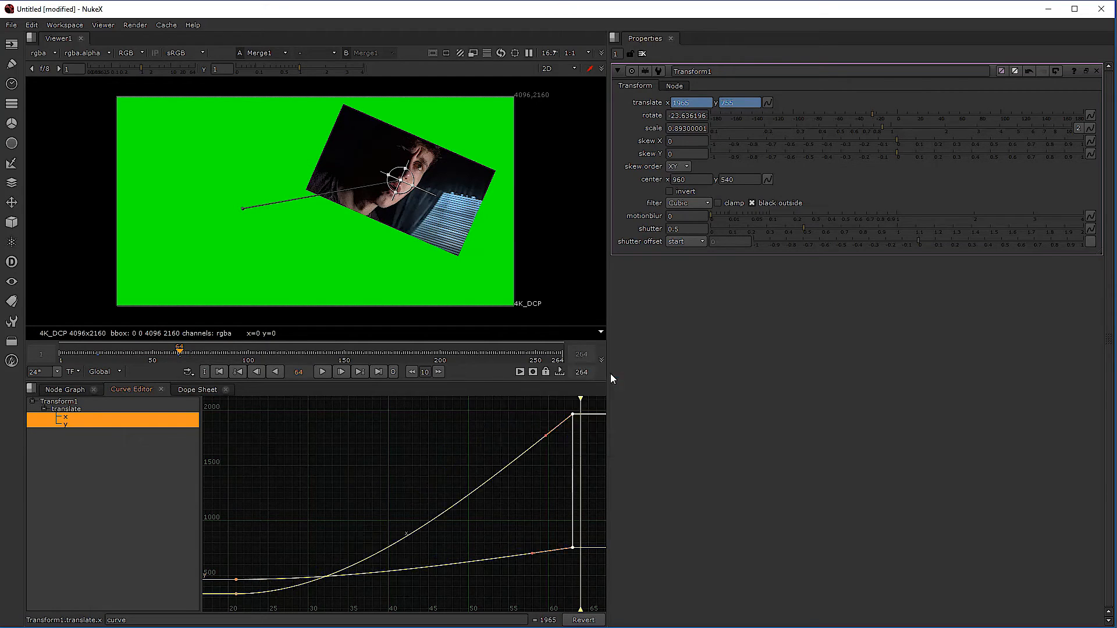
{"action": "left_click_drag", "start_coordinate": [536, 400], "coordinate": [594, 585]}
{"action": "right_click", "coordinate": [571, 420]}
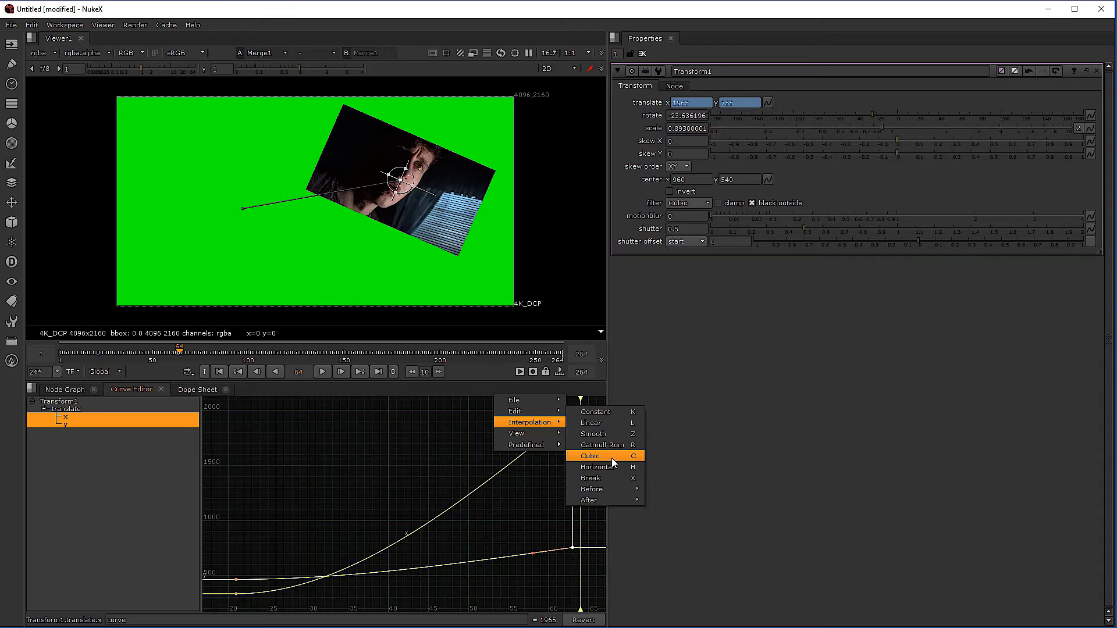
{"action": "left_click", "coordinate": [612, 477]}
{"action": "left_click", "coordinate": [528, 423]}
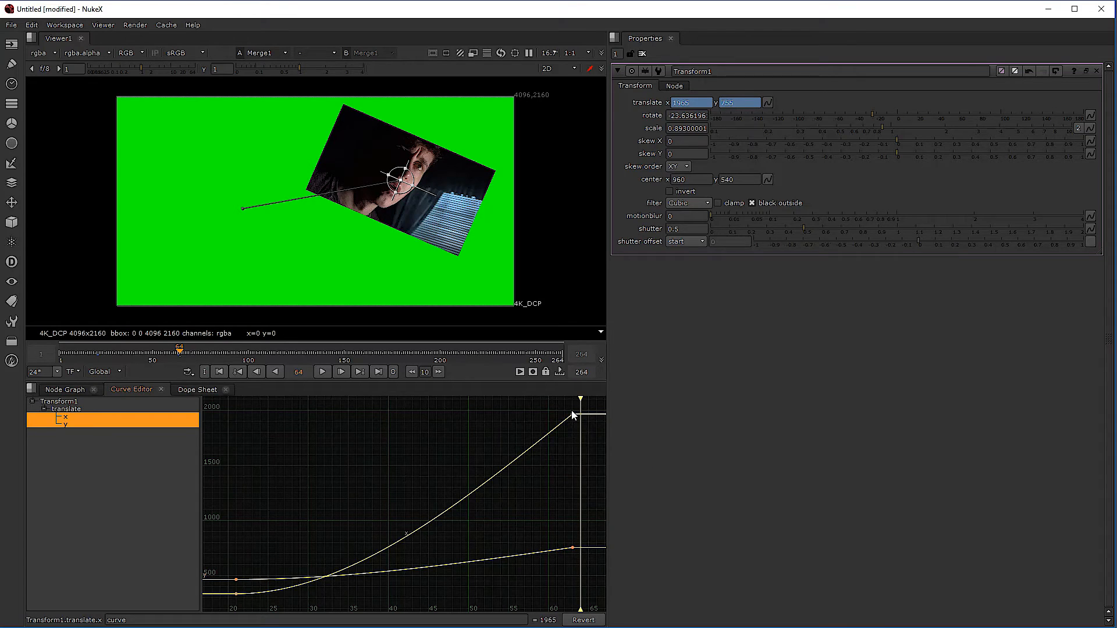
Bend the incoming tangent of the last translate x keyframe for a softer ease-in, and view the translate keys in the Dope Sheet
{"action": "left_click_drag", "start_coordinate": [511, 418], "coordinate": [487, 428]}
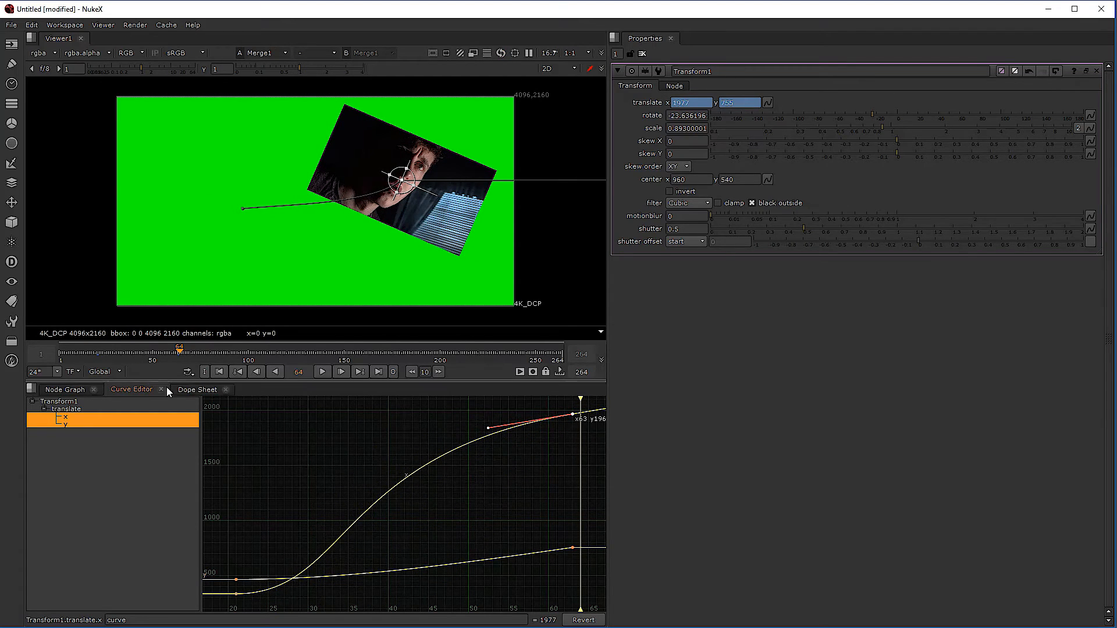
{"action": "left_click_drag", "start_coordinate": [179, 355], "coordinate": [169, 354]}
{"action": "left_click", "coordinate": [197, 389]}
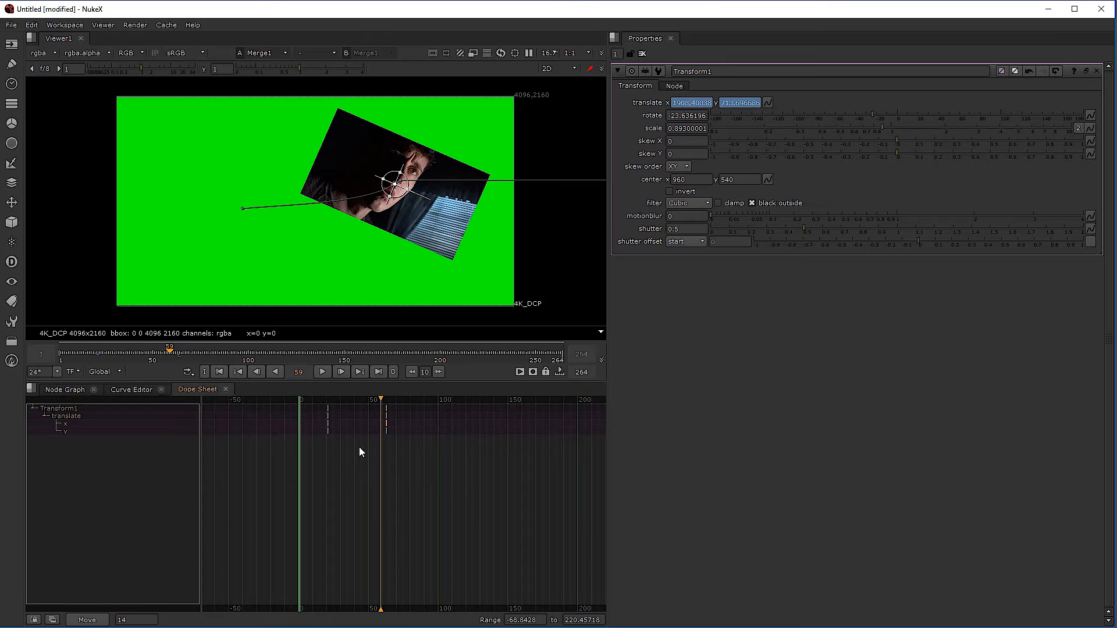
{"action": "mouse_move", "coordinate": [351, 398]}
{"action": "left_mouse_down"}
{"action": "mouse_move", "coordinate": [365, 400]}
{"action": "mouse_move", "coordinate": [344, 399]}
{"action": "left_mouse_up"}
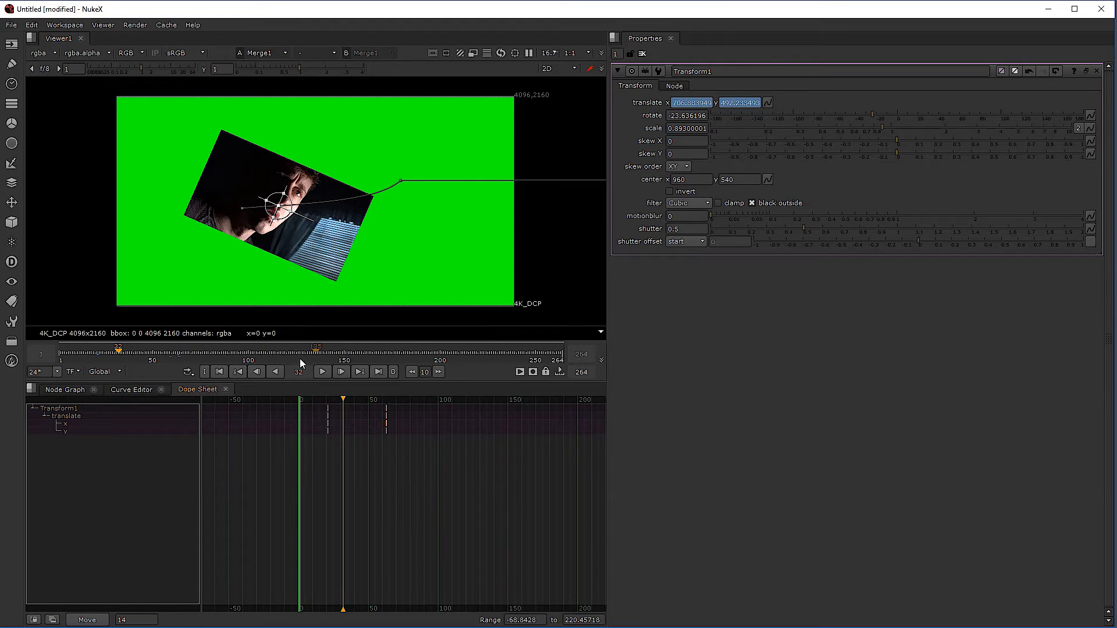
Set a rotate keyframe on Transform1 at the first translate keyframe, frame 21
{"action": "left_click", "coordinate": [239, 374]}
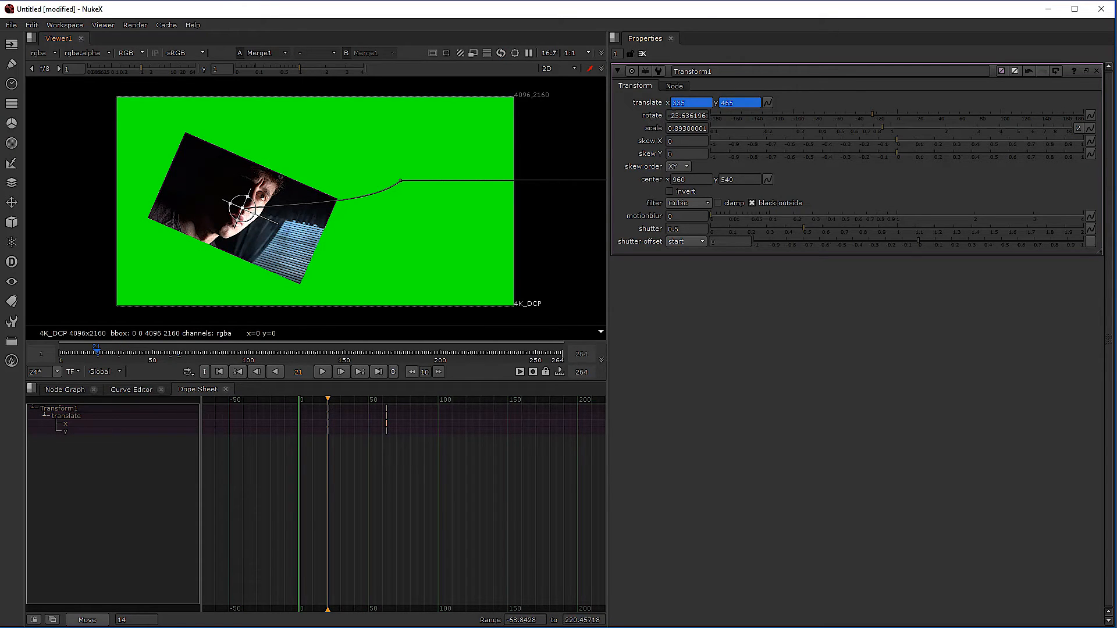
{"action": "right_click", "coordinate": [684, 115]}
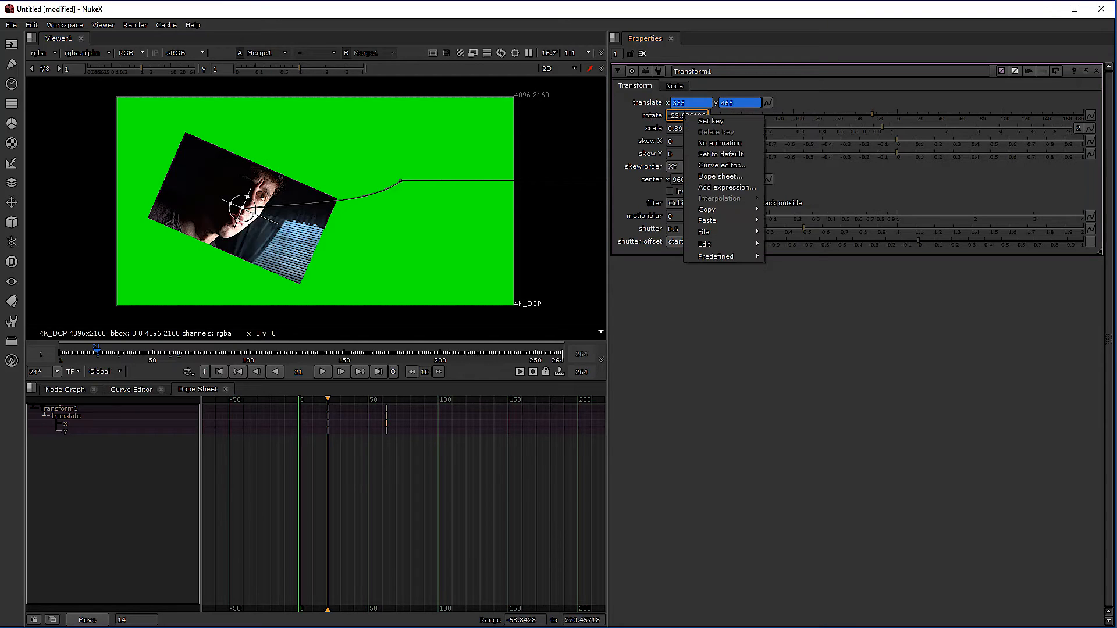
{"action": "left_click", "coordinate": [1086, 111]}
{"action": "left_click", "coordinate": [1089, 114]}
{"action": "left_click", "coordinate": [1109, 121]}
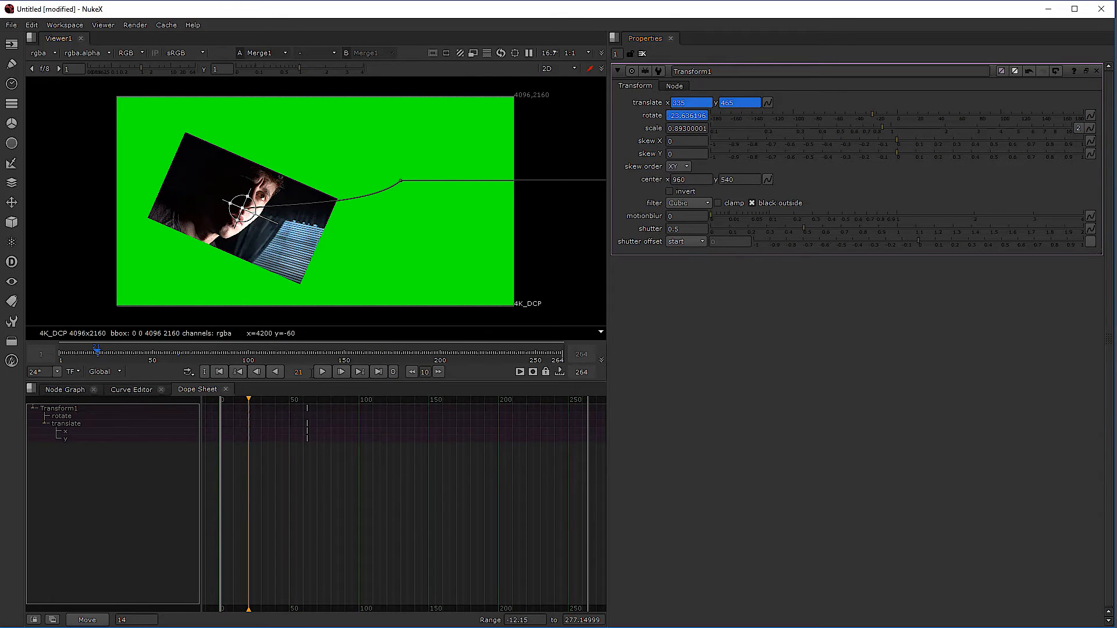
Set rotate to 52 at the last keyframe, frame 63, and scrub through the rotation
{"action": "left_click", "coordinate": [361, 373]}
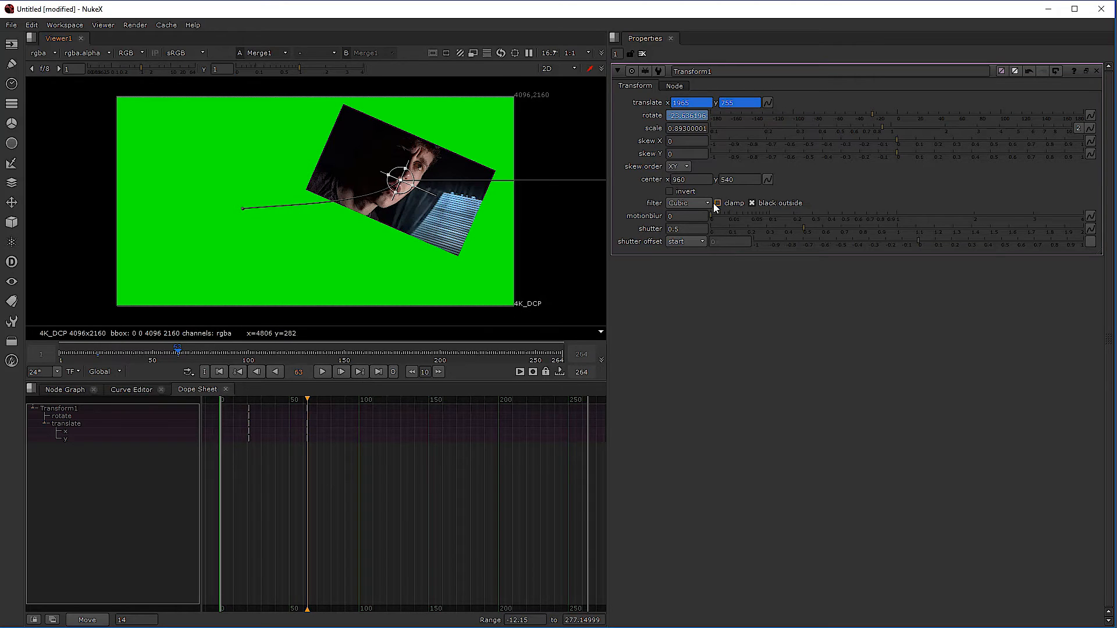
{"action": "left_click_drag", "start_coordinate": [874, 114], "coordinate": [952, 116]}
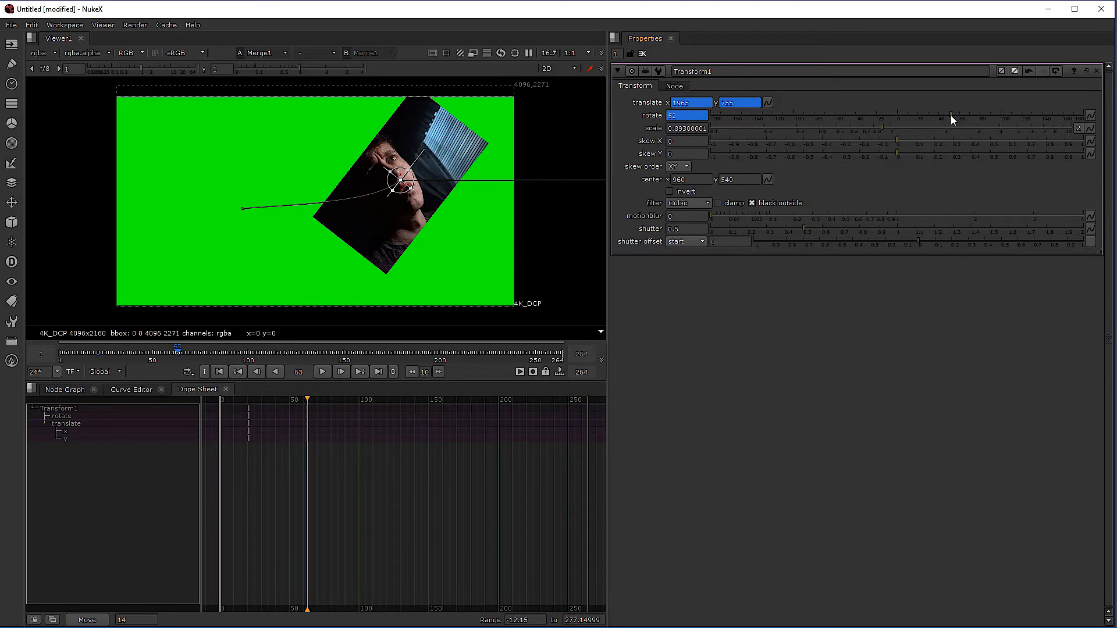
{"action": "left_click_drag", "start_coordinate": [182, 358], "coordinate": [124, 362]}
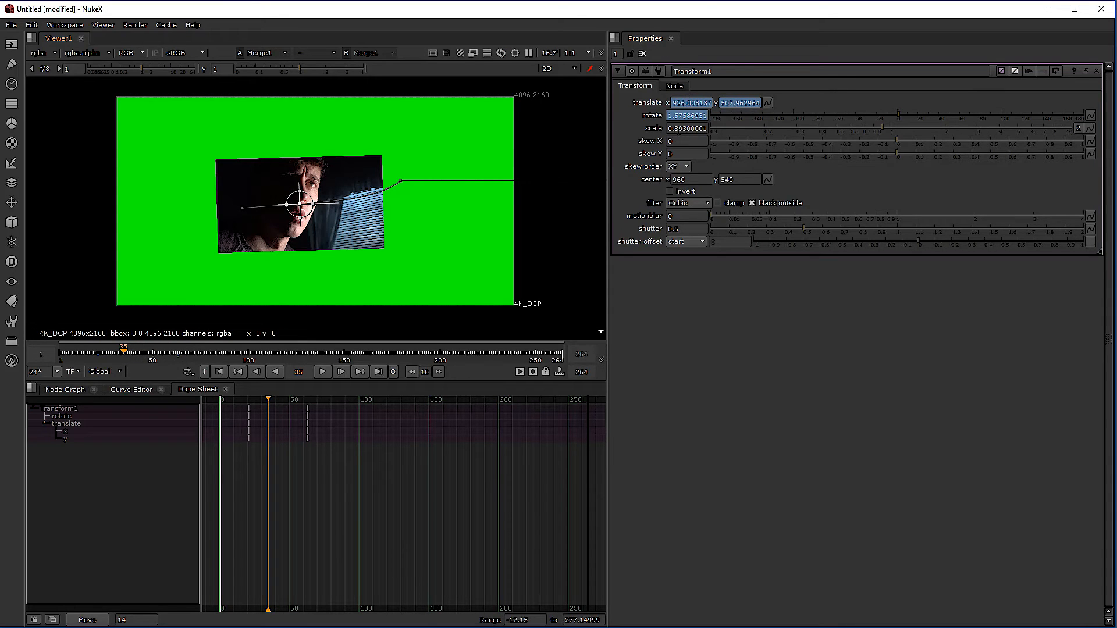
Set Transform1's motion blur to 0.042 and check the blur on frames between the keyframes
{"action": "mouse_move", "coordinate": [879, 131]}
{"action": "left_mouse_down"}
{"action": "mouse_move", "coordinate": [917, 127]}
{"action": "mouse_move", "coordinate": [894, 127]}
{"action": "left_mouse_up"}
{"action": "key", "text": "ctrl+z"}
{"action": "left_click", "coordinate": [749, 213]}
{"action": "left_click", "coordinate": [148, 355]}
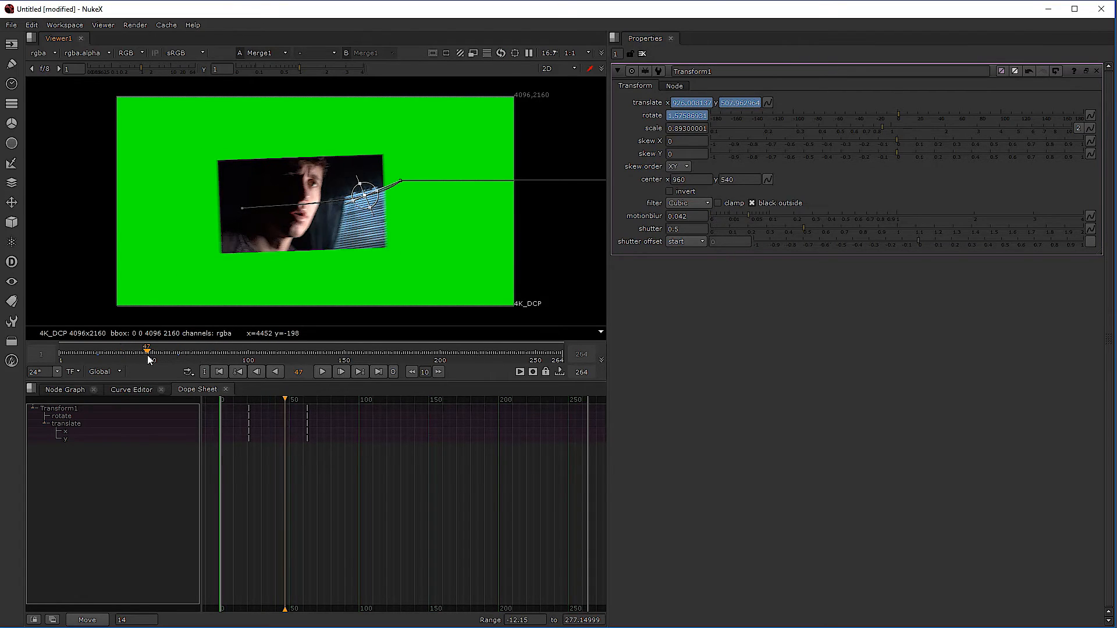
{"action": "left_click", "coordinate": [128, 354]}
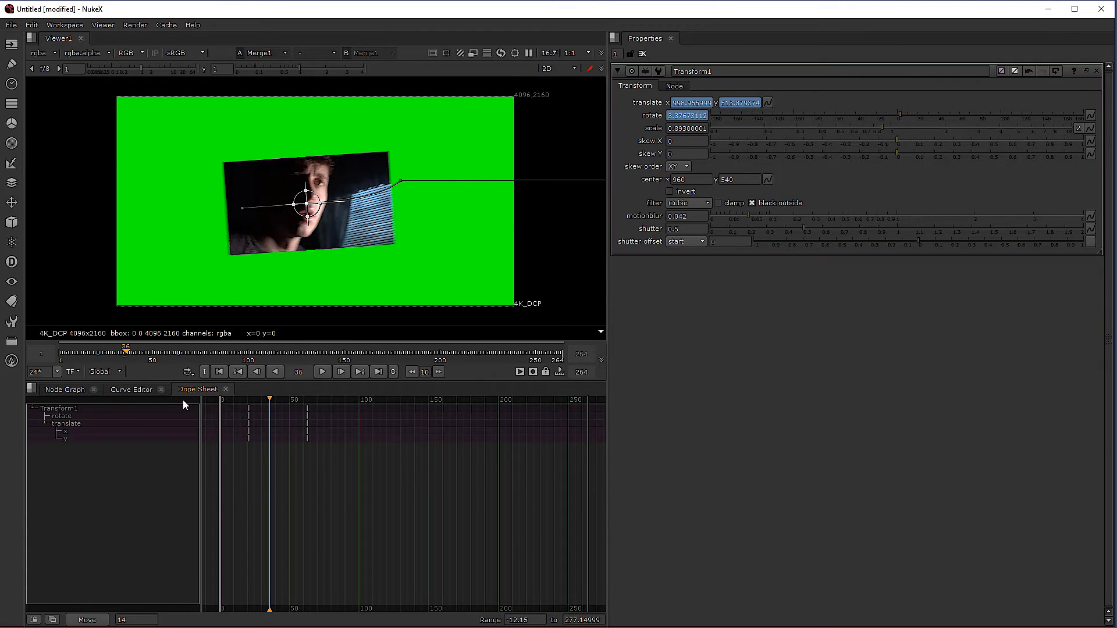
Move the last rotate and translate keyframes to frame 34 in the Dope Sheet and check the faster motion at frame 25
{"action": "left_click", "coordinate": [71, 417]}
{"action": "left_click", "coordinate": [72, 430]}
{"action": "left_click", "coordinate": [67, 438]}
{"action": "left_click", "coordinate": [313, 465]}
{"action": "left_click_drag", "start_coordinate": [315, 432], "coordinate": [354, 431]}
{"action": "key", "text": "ctrl+z"}
{"action": "left_click_drag", "start_coordinate": [300, 414], "coordinate": [343, 417]}
{"action": "left_click_drag", "start_coordinate": [382, 487], "coordinate": [265, 415]}
{"action": "left_click", "coordinate": [254, 400]}
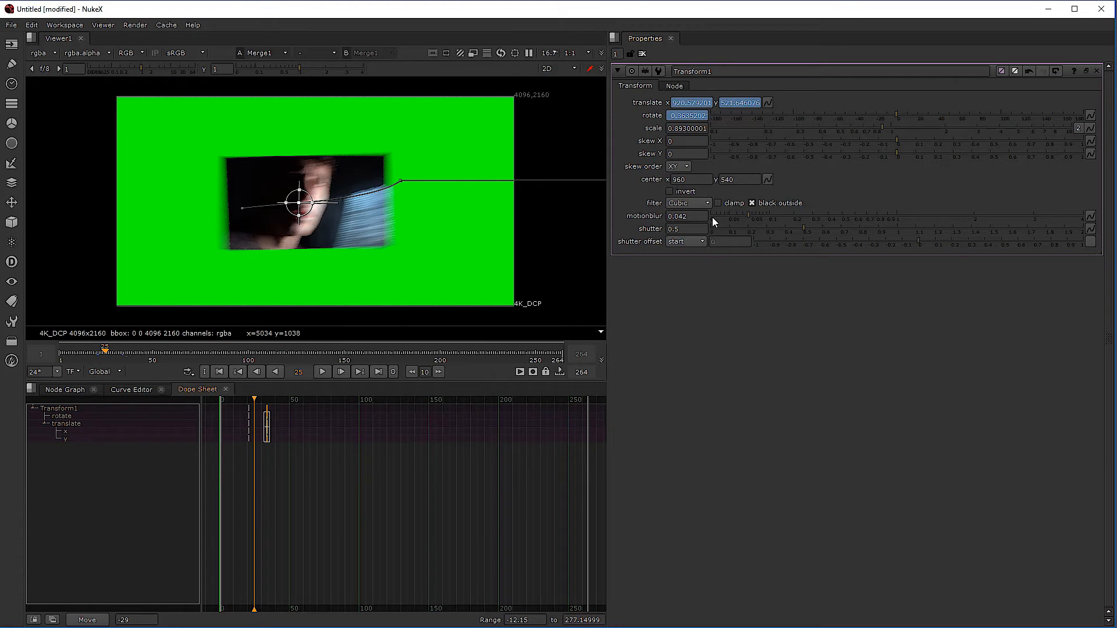
Set motion blur to 0.046 and, at frame 34, move the footage over the canvas's upper-right corner to translate x 2685, y 1125
{"action": "mouse_move", "coordinate": [733, 213]}
{"action": "left_mouse_down"}
{"action": "mouse_move", "coordinate": [687, 216]}
{"action": "mouse_move", "coordinate": [751, 214]}
{"action": "left_mouse_up"}
{"action": "mouse_move", "coordinate": [255, 398]}
{"action": "left_mouse_down"}
{"action": "mouse_move", "coordinate": [277, 398]}
{"action": "mouse_move", "coordinate": [267, 399]}
{"action": "left_mouse_up"}
{"action": "left_click_drag", "start_coordinate": [407, 180], "coordinate": [465, 147]}
{"action": "scroll", "coordinate": [445, 153], "scroll_direction": "down", "scroll_amount": 5}
{"action": "middle_click_drag", "start_coordinate": [442, 152], "coordinate": [361, 269]}
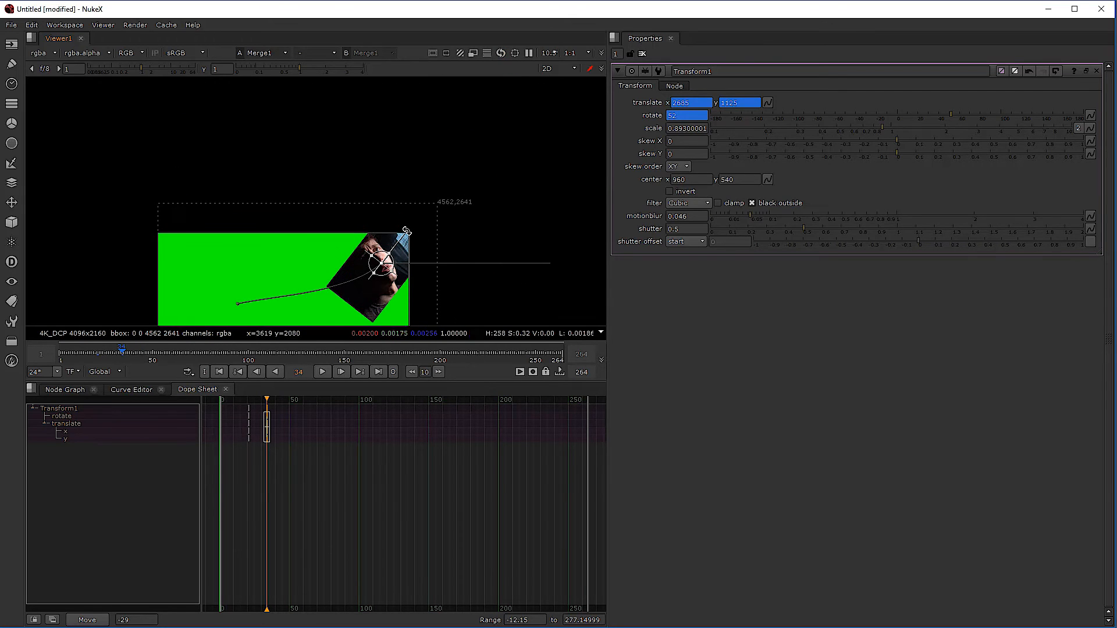
{"action": "middle_click_drag", "start_coordinate": [433, 306], "coordinate": [434, 269]}
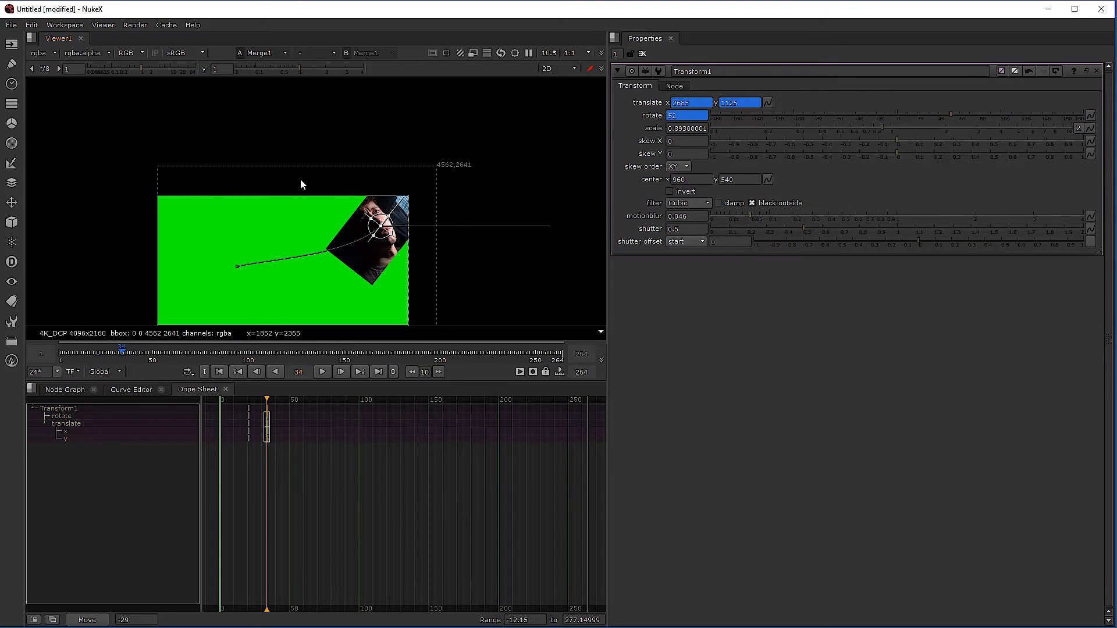
{"action": "scroll", "coordinate": [421, 194], "scroll_direction": "up", "scroll_amount": 10}
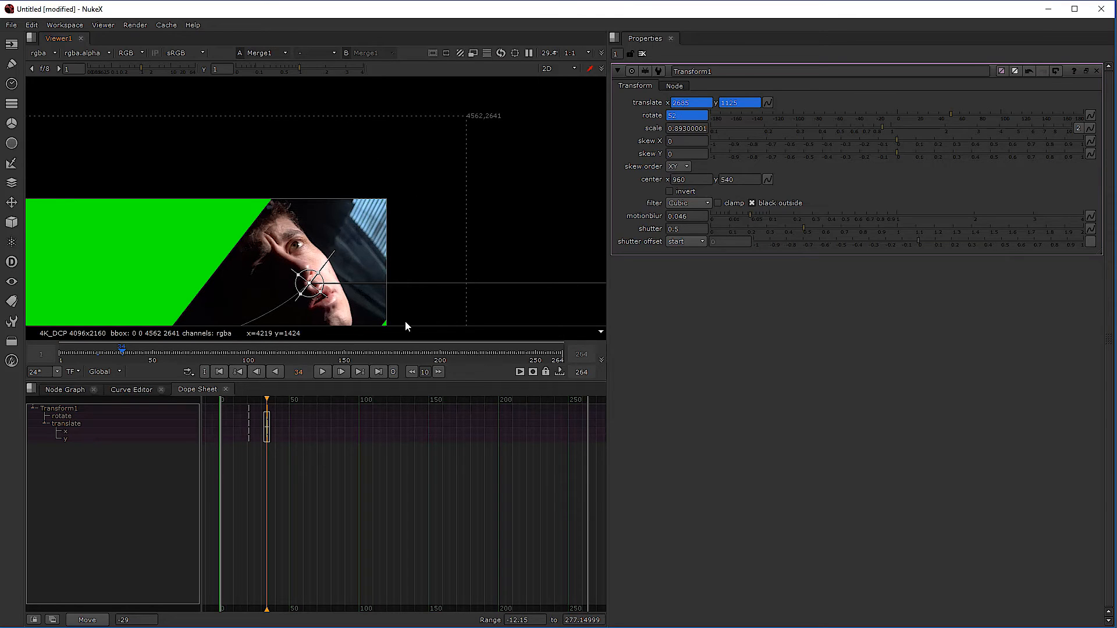
{"action": "scroll", "coordinate": [409, 171], "scroll_direction": "down", "scroll_amount": 10}
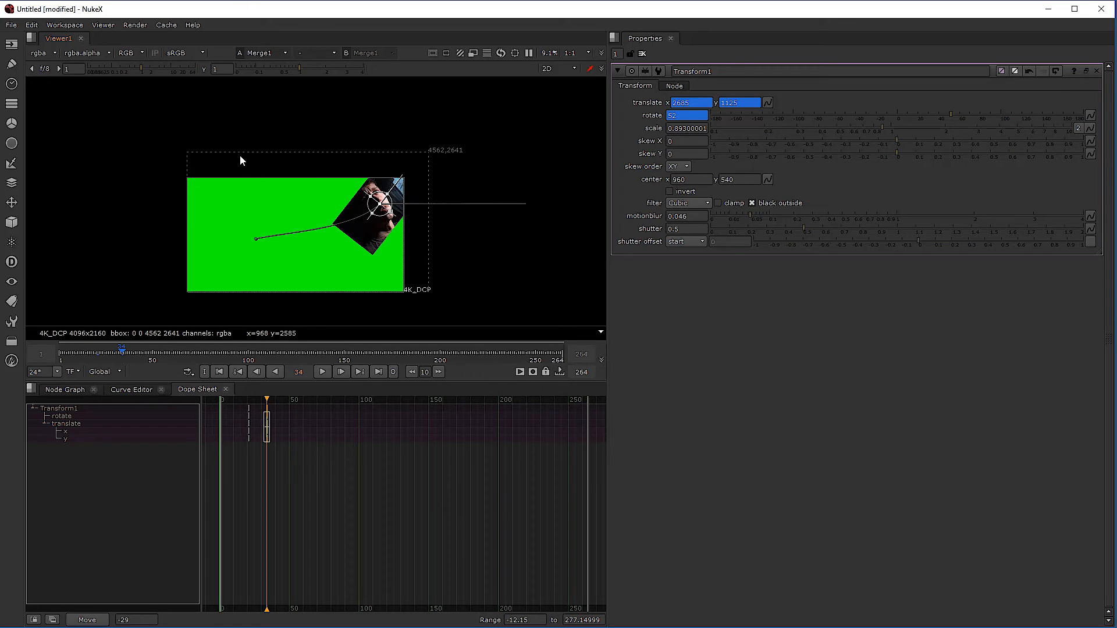
Return to the Node Graph and move Viewer1 down to make room below Merge1
{"action": "left_click", "coordinate": [65, 389]}
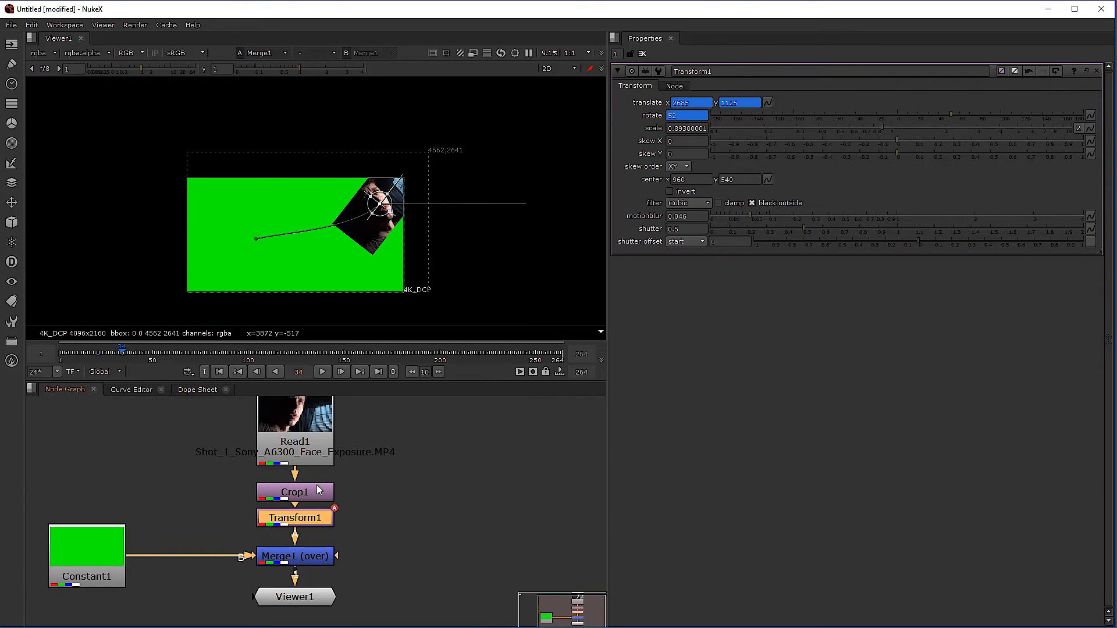
{"action": "middle_click_drag", "start_coordinate": [307, 551], "coordinate": [319, 496]}
{"action": "left_click_drag", "start_coordinate": [309, 547], "coordinate": [308, 604]}
{"action": "left_click", "coordinate": [243, 541]}
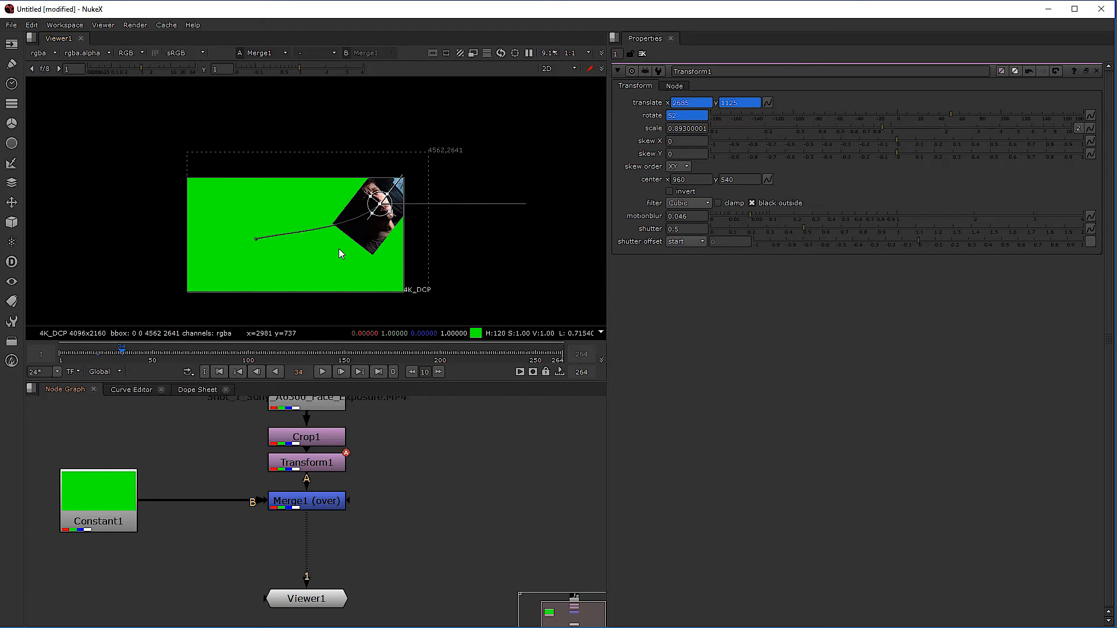
Add a second Crop node and insert it between Merge1 and Viewer1
{"action": "key", "text": "Tab"}
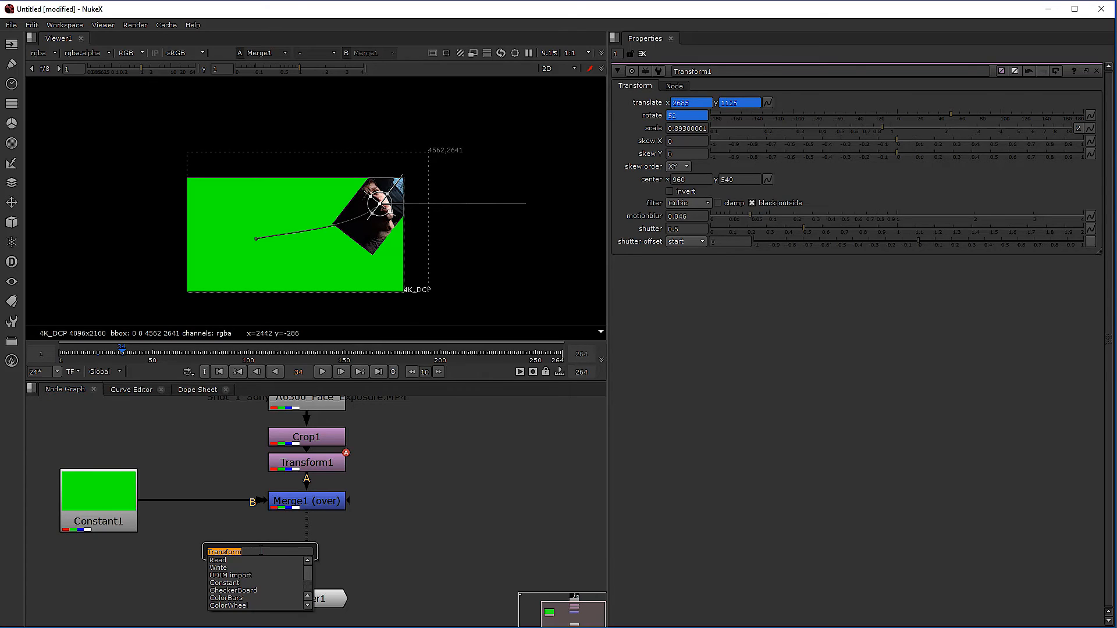
{"action": "type", "text": "co"}
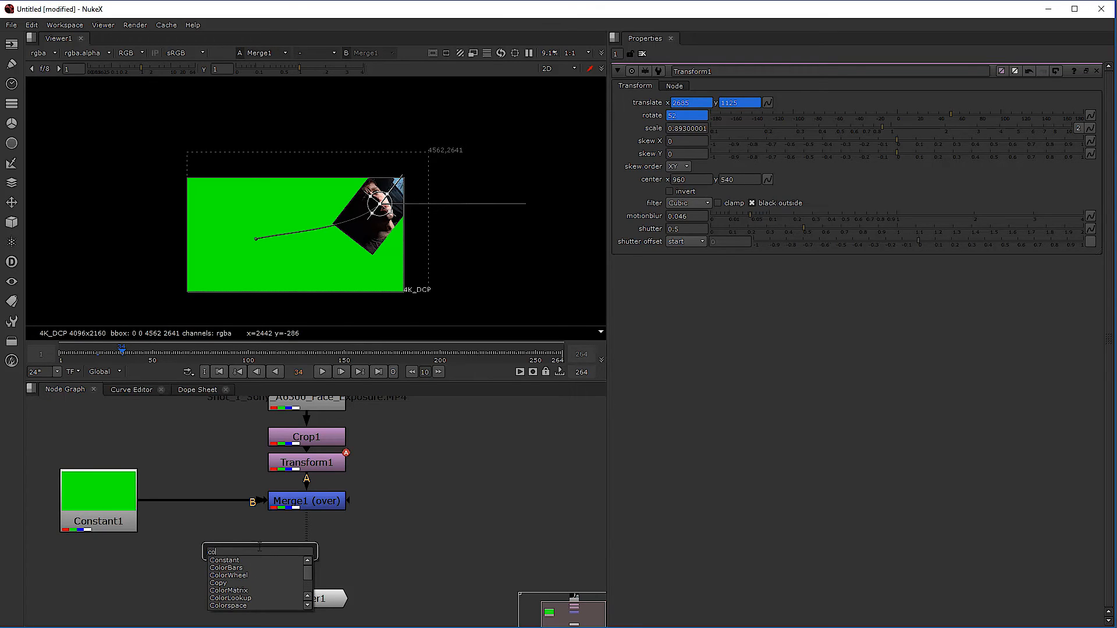
{"action": "key", "text": "BackSpace"}
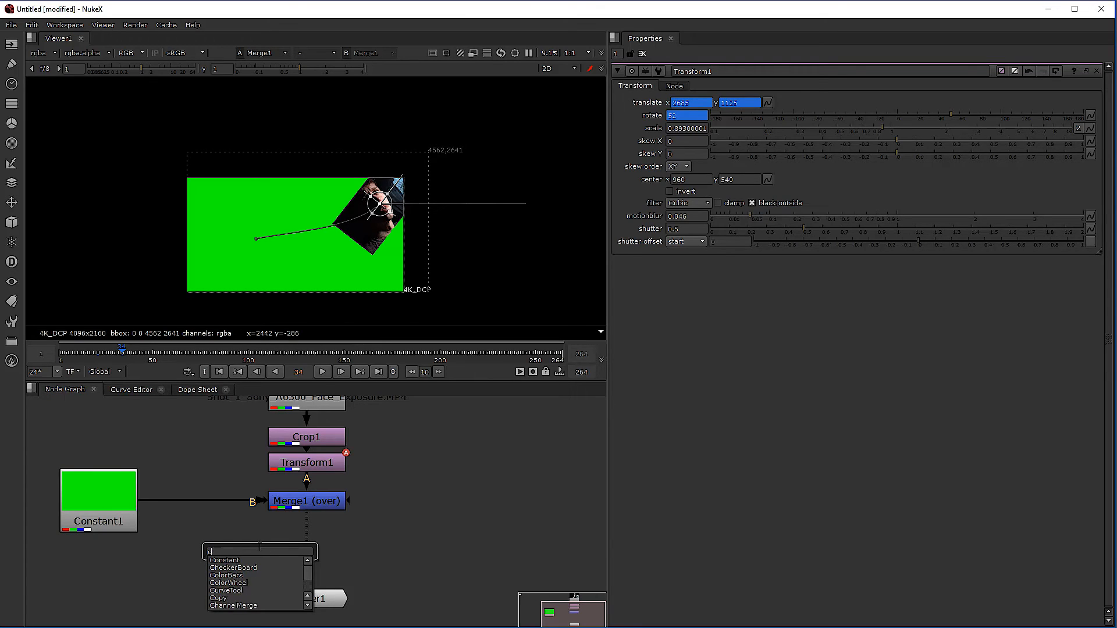
{"action": "type", "text": "ro"}
{"action": "left_click", "coordinate": [240, 567]}
{"action": "left_click_drag", "start_coordinate": [257, 568], "coordinate": [299, 554]}
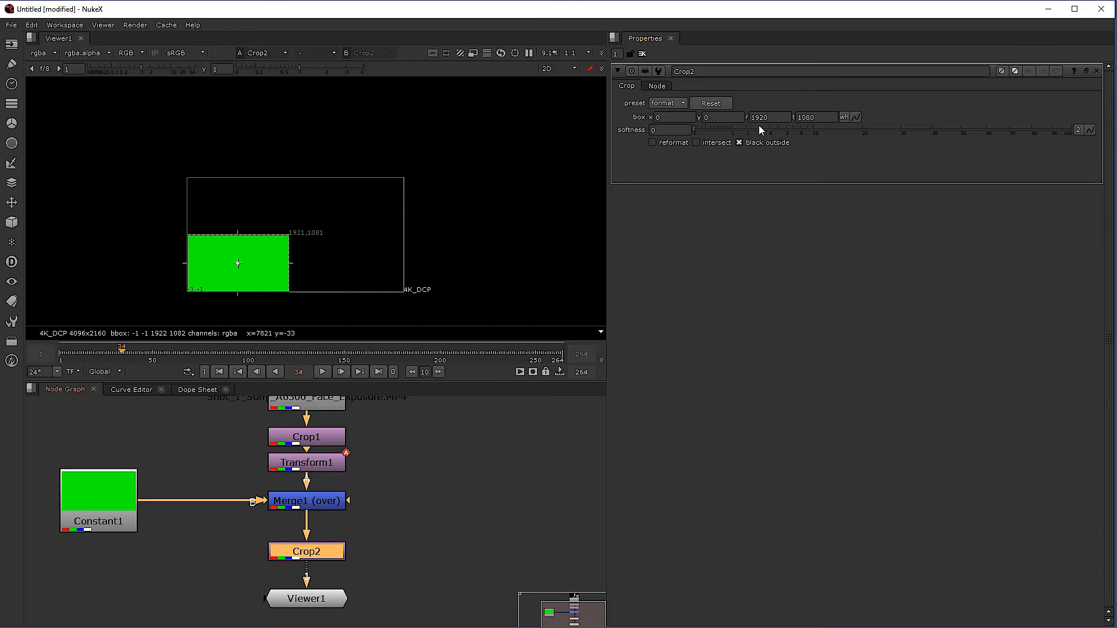
{"action": "scroll", "coordinate": [233, 268], "scroll_direction": "up", "scroll_amount": 5}
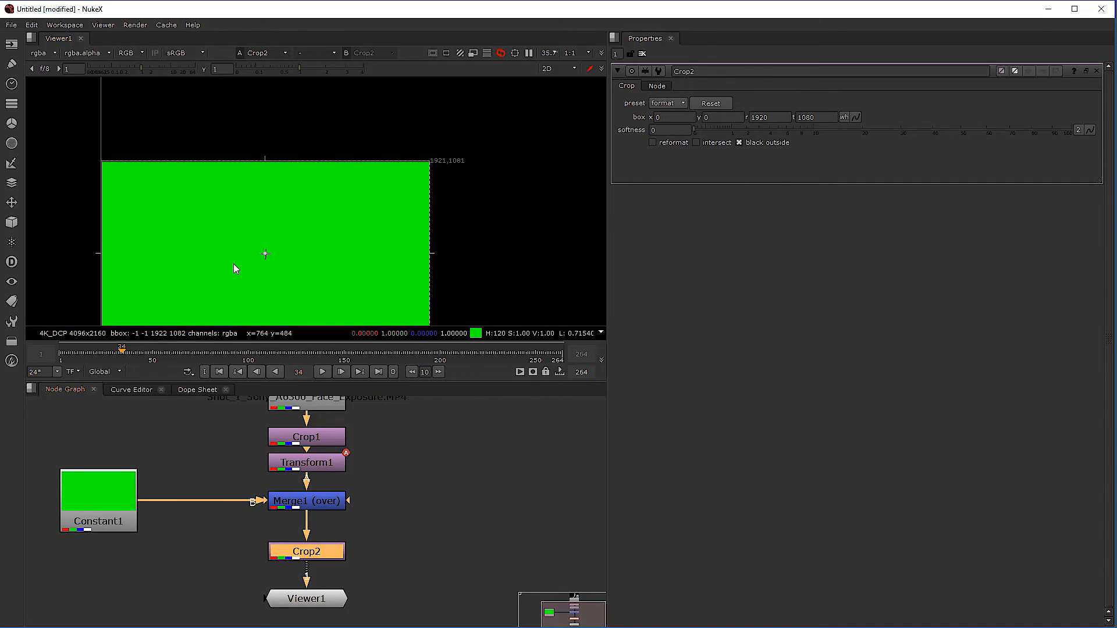
{"action": "left_click", "coordinate": [676, 104]}
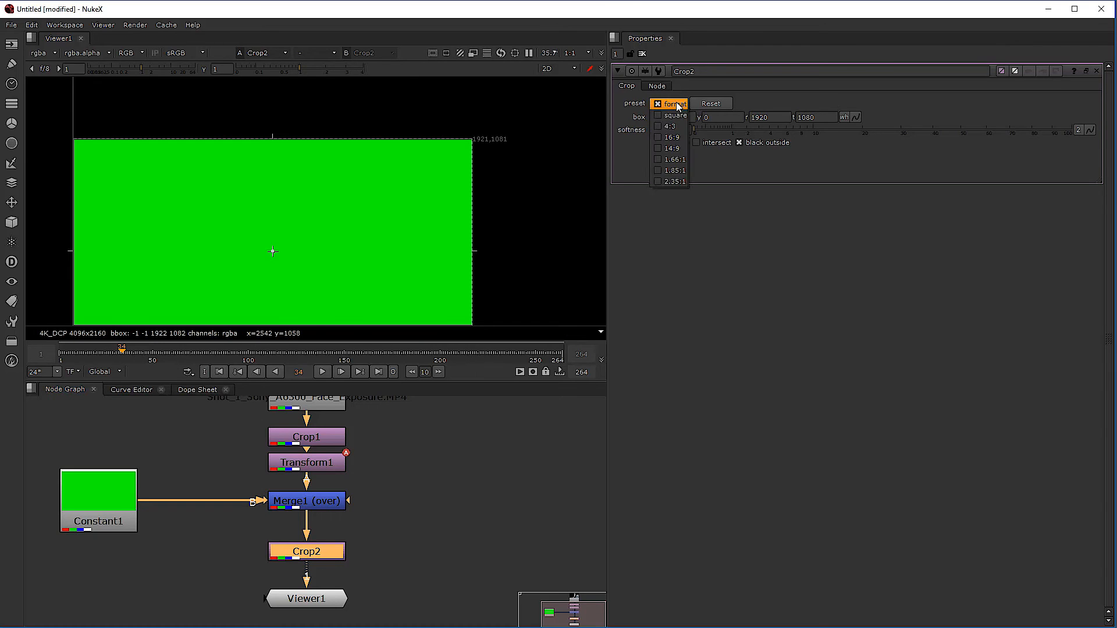
{"action": "left_click", "coordinate": [742, 89]}
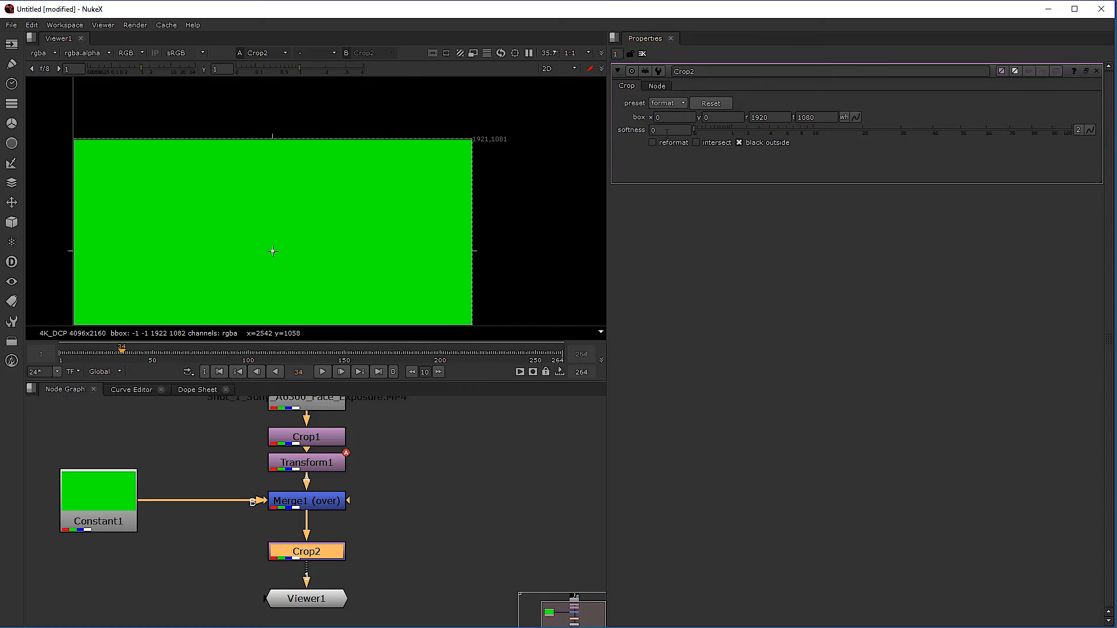
{"action": "left_click", "coordinate": [685, 103]}
{"action": "left_click", "coordinate": [769, 208]}
{"action": "left_click_drag", "start_coordinate": [776, 118], "coordinate": [725, 121]}
Check Constant1's format and set the r value of Crop2's box to 4069
{"action": "left_click", "coordinate": [106, 503]}
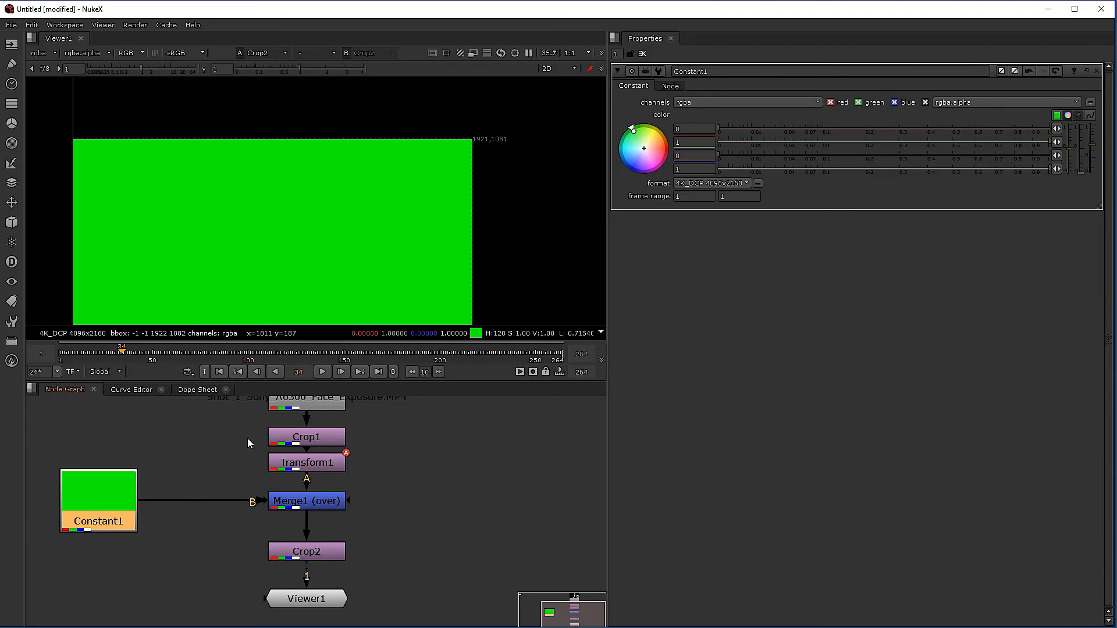
{"action": "left_click", "coordinate": [320, 558]}
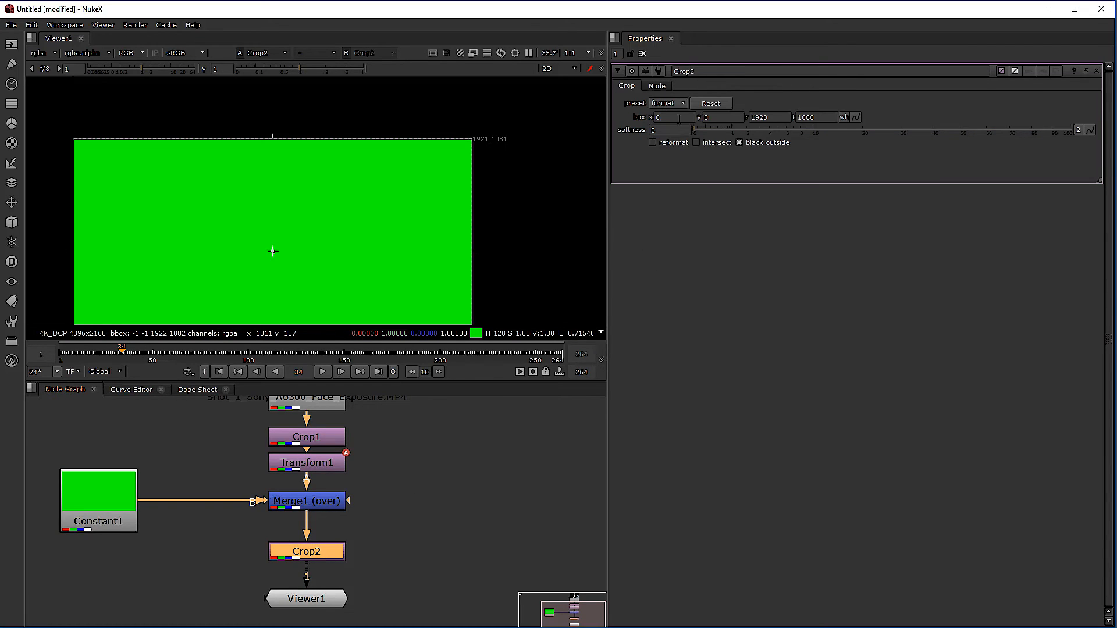
{"action": "double_click", "coordinate": [766, 116]}
{"action": "type", "text": "4069"}
{"action": "key", "text": "Return"}
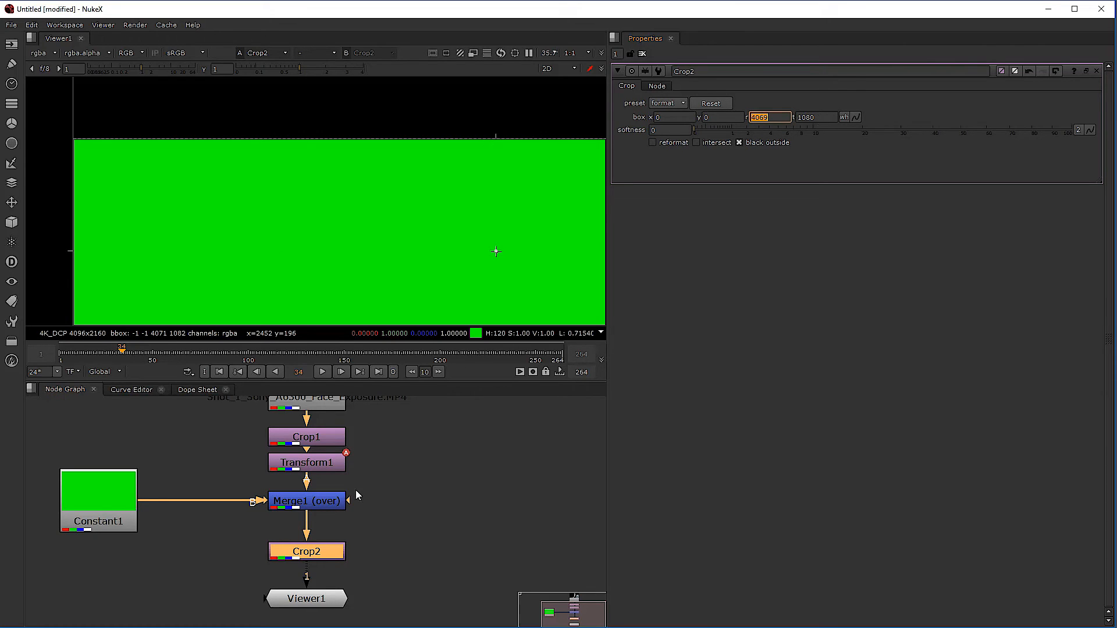
Check Constant1's format height and set the t value of Crop2's box to 2160
{"action": "double_click", "coordinate": [97, 490]}
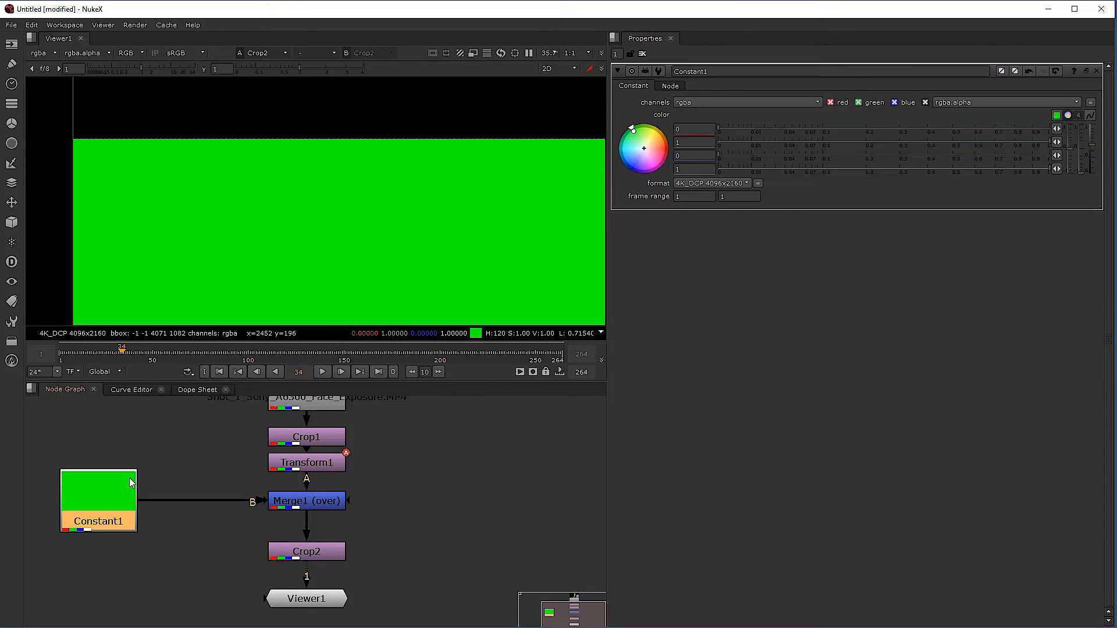
{"action": "double_click", "coordinate": [306, 553]}
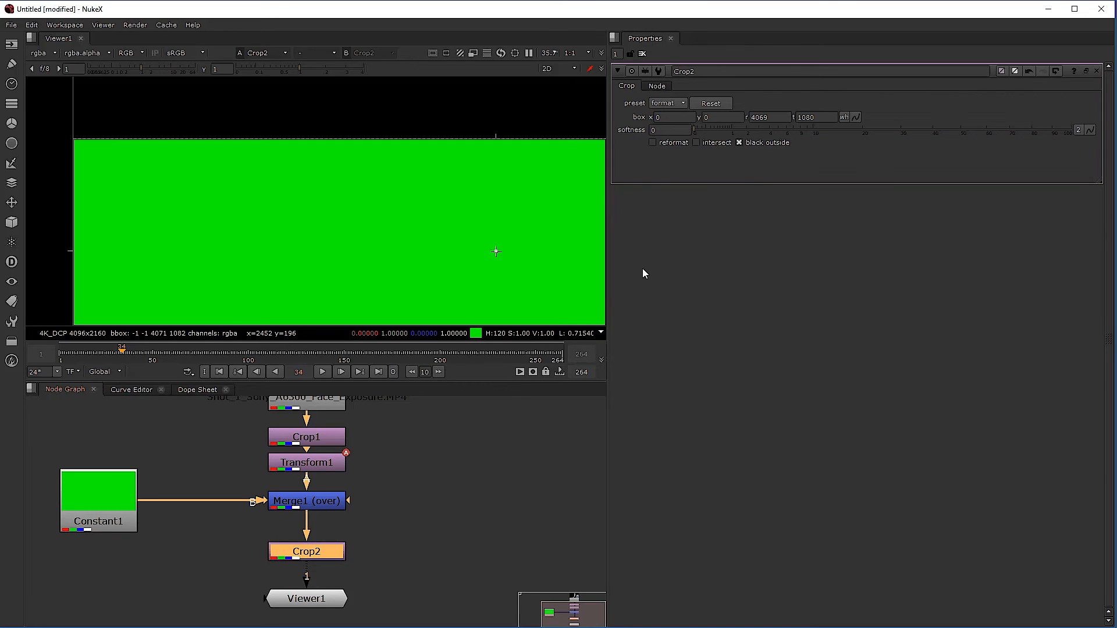
{"action": "double_click", "coordinate": [815, 117]}
{"action": "type", "text": "2160"}
{"action": "key", "text": "Return"}
{"action": "scroll", "coordinate": [391, 217], "scroll_direction": "down", "scroll_amount": 6}
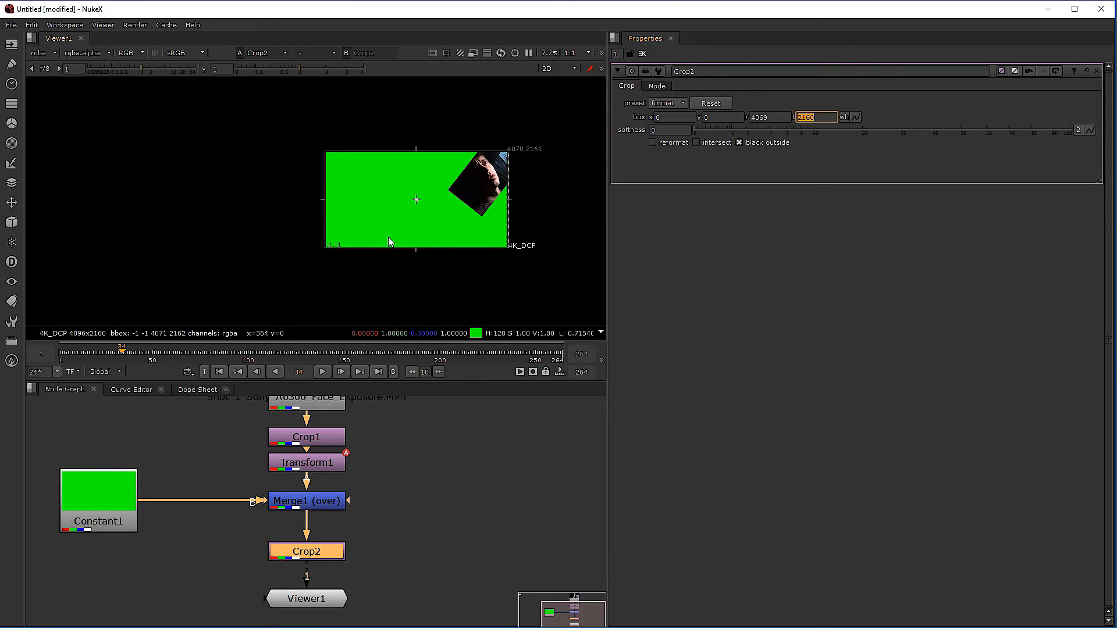
{"action": "scroll", "coordinate": [448, 201], "scroll_direction": "up", "scroll_amount": 1}
{"action": "scroll", "coordinate": [506, 119], "scroll_direction": "up", "scroll_amount": 1}
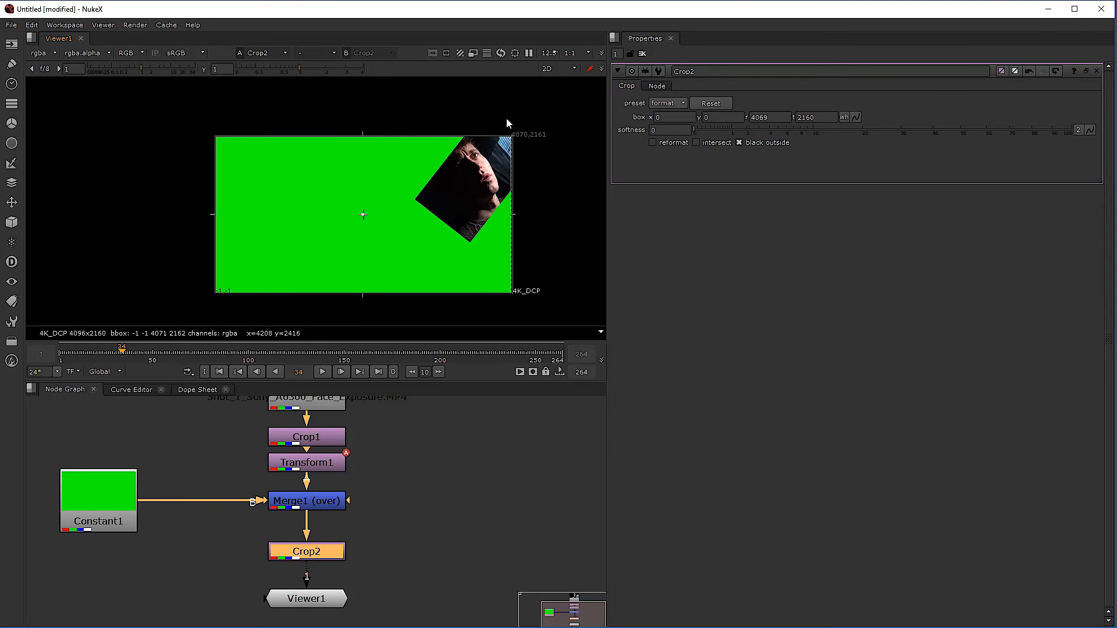
Compare Merge1's bounding box with Crop2's in the viewer, and move the Viewer1 node below and left of Crop2
{"action": "left_click", "coordinate": [320, 504]}
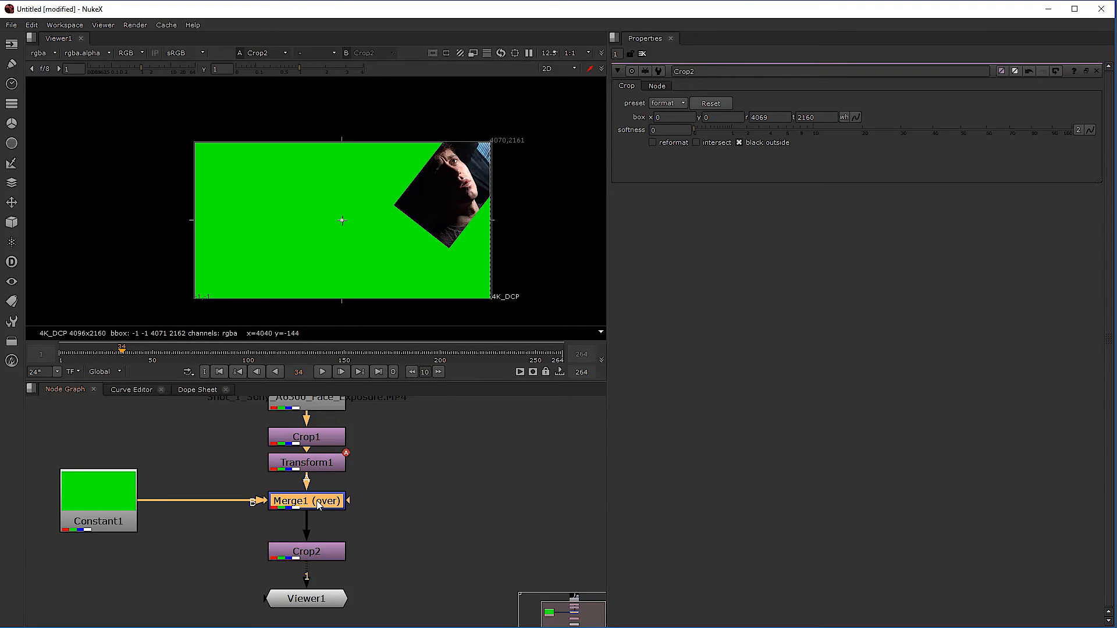
{"action": "key", "text": "1"}
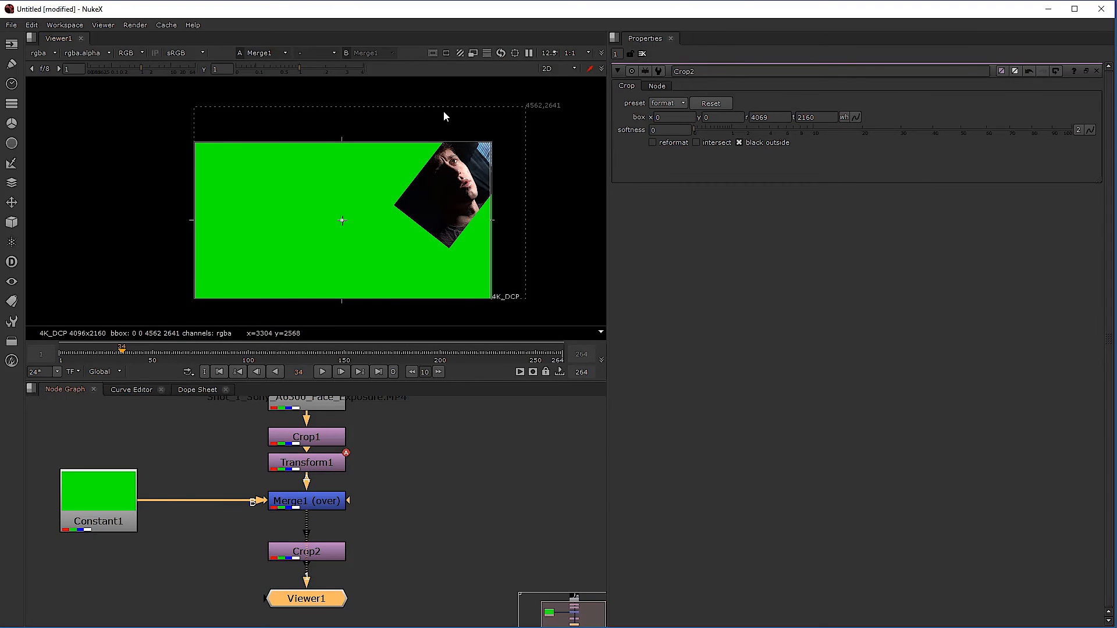
{"action": "left_click", "coordinate": [306, 552]}
{"action": "key", "text": "1"}
{"action": "left_click_drag", "start_coordinate": [314, 608], "coordinate": [226, 626]}
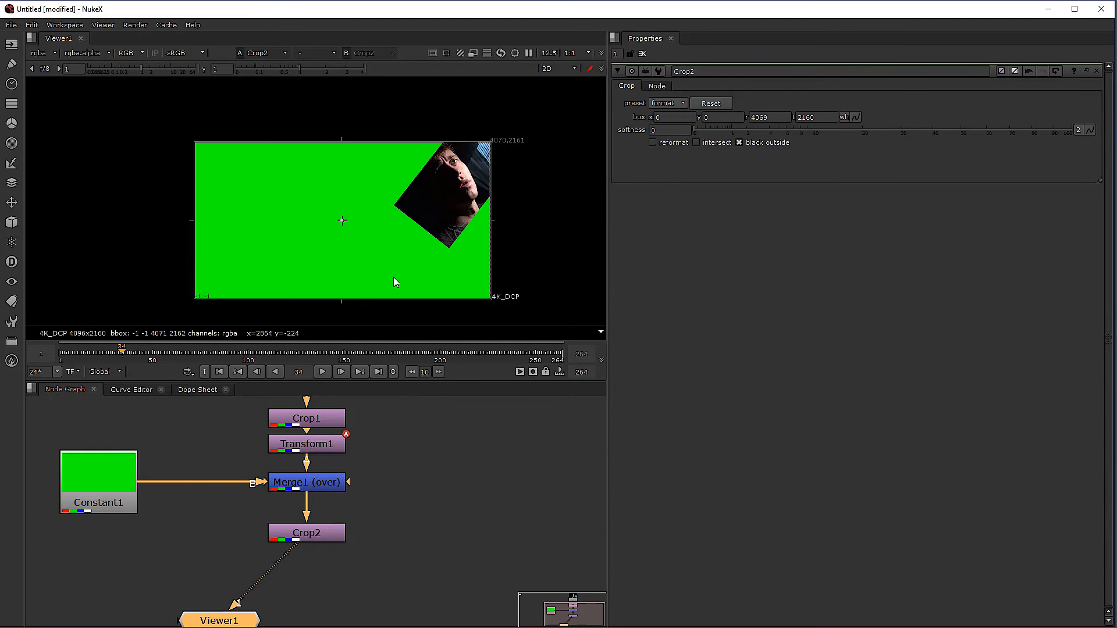
Insert a Transform node between Crop2 and Viewer1, and translate the image to about x -520, y -425
{"action": "left_click", "coordinate": [327, 596]}
{"action": "key", "text": "Tab"}
{"action": "type", "text": "re"}
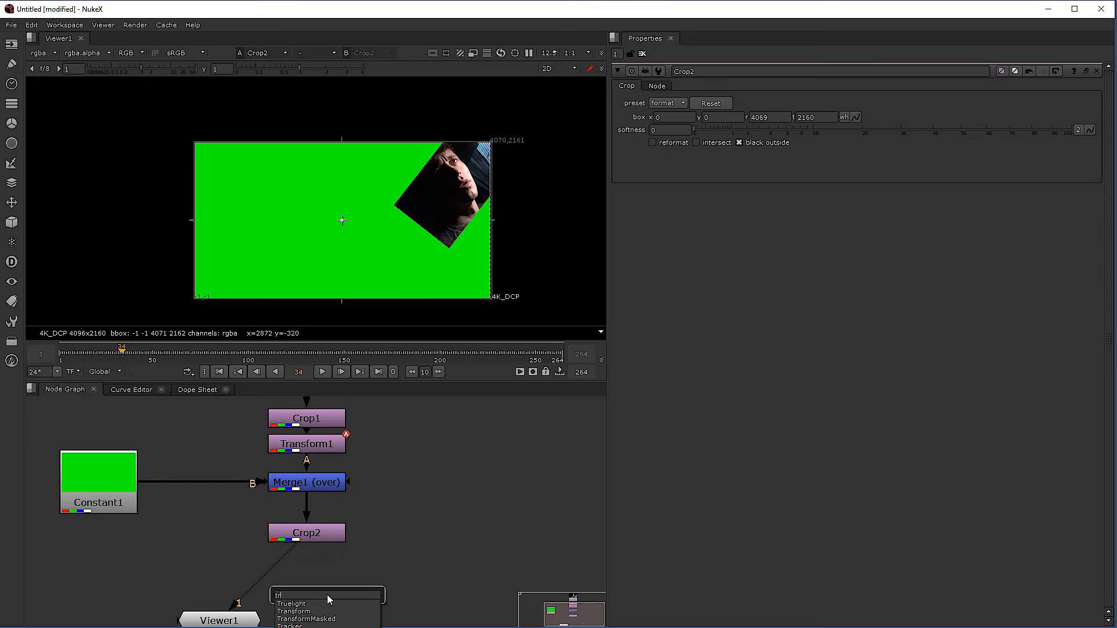
{"action": "left_click", "coordinate": [307, 604]}
{"action": "key", "text": "t"}
{"action": "mouse_move", "coordinate": [323, 577]}
{"action": "left_mouse_down"}
{"action": "mouse_move", "coordinate": [308, 535]}
{"action": "mouse_move", "coordinate": [306, 583]}
{"action": "left_mouse_up"}
{"action": "key", "text": "1"}
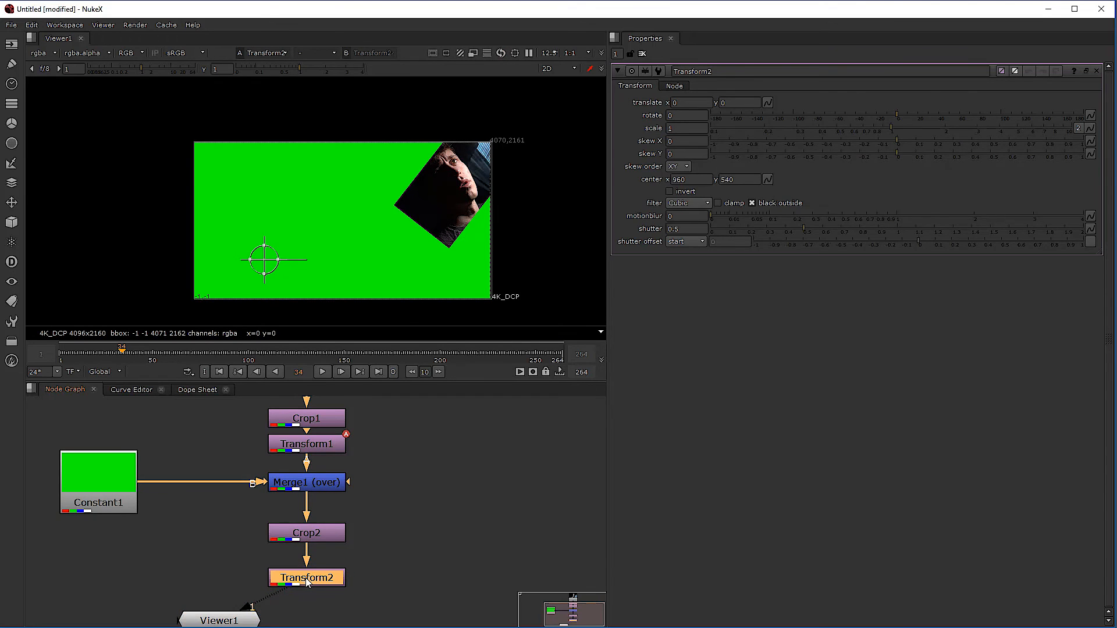
{"action": "left_click_drag", "start_coordinate": [263, 255], "coordinate": [224, 286]}
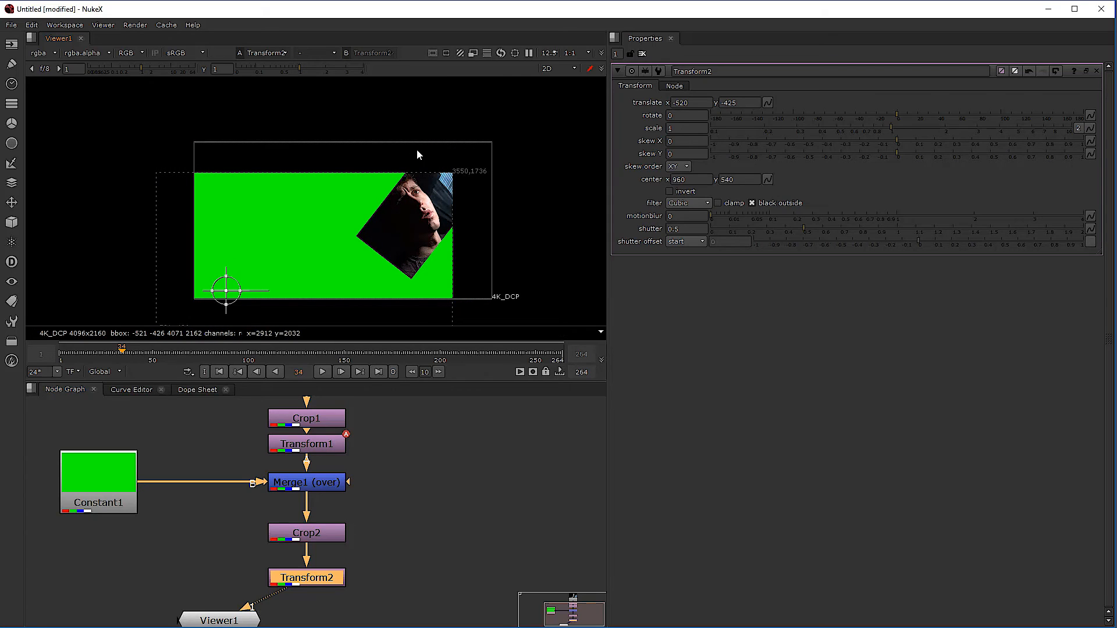
Disable Crop2 to compare the transformed image without the crop, and enable it again
{"action": "left_click", "coordinate": [328, 533]}
{"action": "key", "text": "d"}
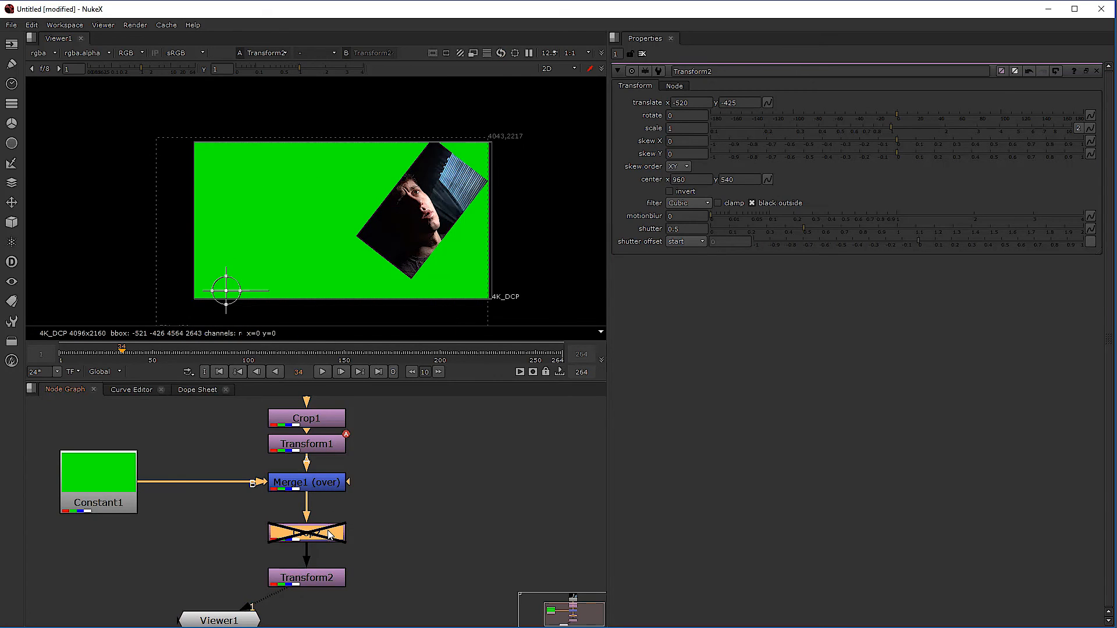
{"action": "key", "text": "d"}
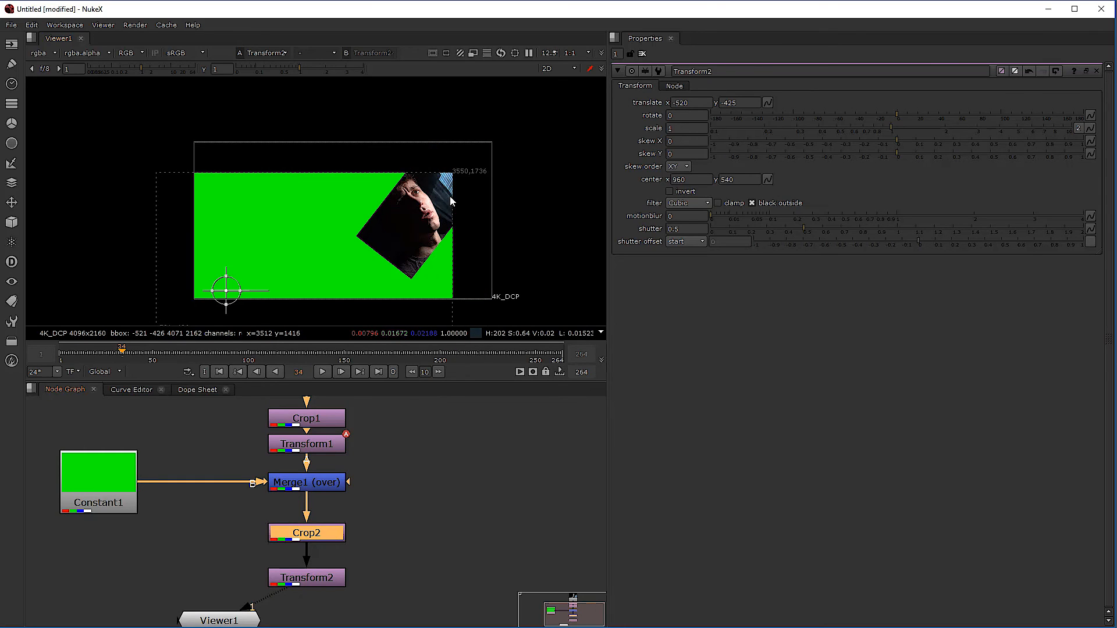
Delete Crop2 and Transform2, and move the Viewer1 node below and right of Merge1
{"action": "left_click_drag", "start_coordinate": [256, 512], "coordinate": [375, 596]}
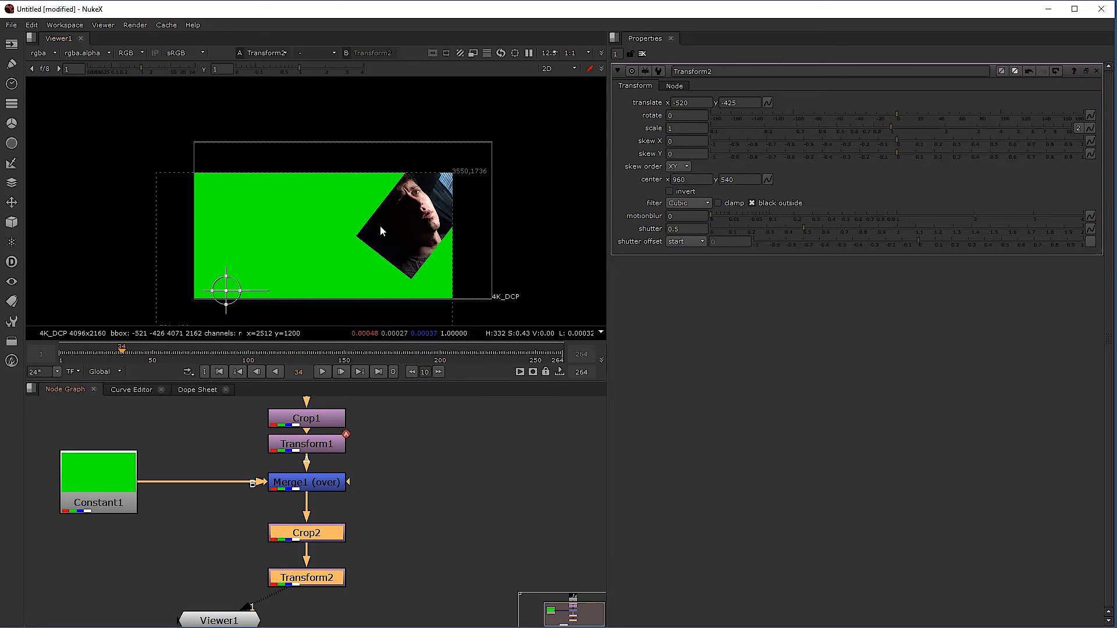
{"action": "scroll", "coordinate": [251, 538], "scroll_direction": "down", "scroll_amount": 3}
{"action": "scroll", "coordinate": [251, 538], "scroll_direction": "up", "scroll_amount": 2}
{"action": "left_click_drag", "start_coordinate": [256, 530], "coordinate": [352, 579]}
{"action": "key", "text": "Delete"}
{"action": "left_click_drag", "start_coordinate": [216, 601], "coordinate": [377, 572]}
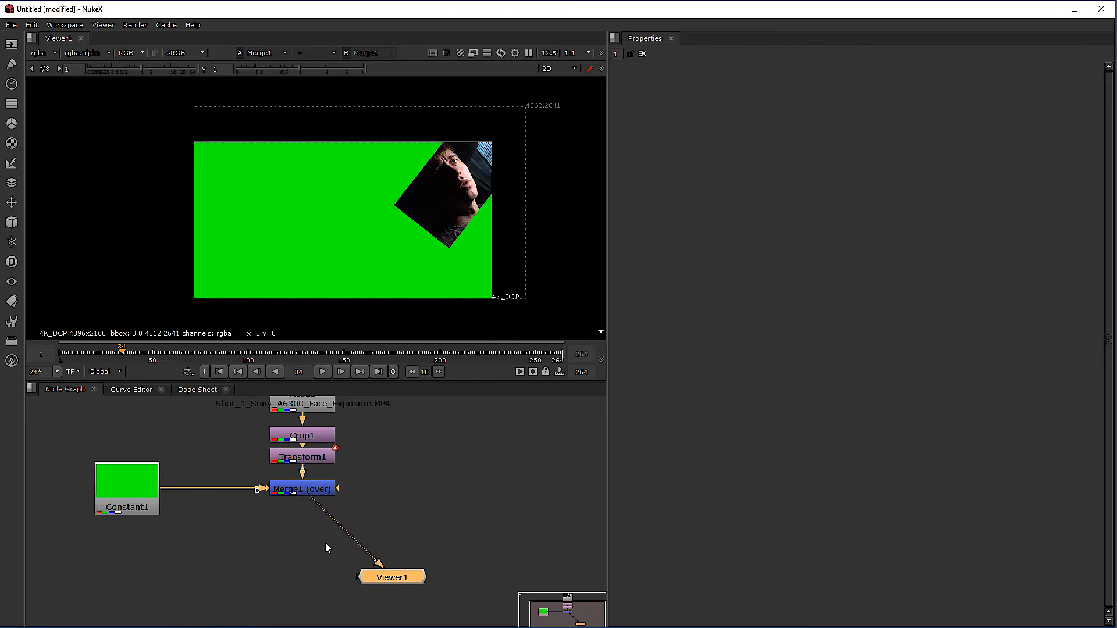
Add a Reformat node connected below Merge1
{"action": "scroll", "coordinate": [277, 530], "scroll_direction": "down", "scroll_amount": 3}
{"action": "middle_click_drag", "start_coordinate": [277, 530], "coordinate": [274, 558]}
{"action": "scroll", "coordinate": [328, 537], "scroll_direction": "up", "scroll_amount": 2}
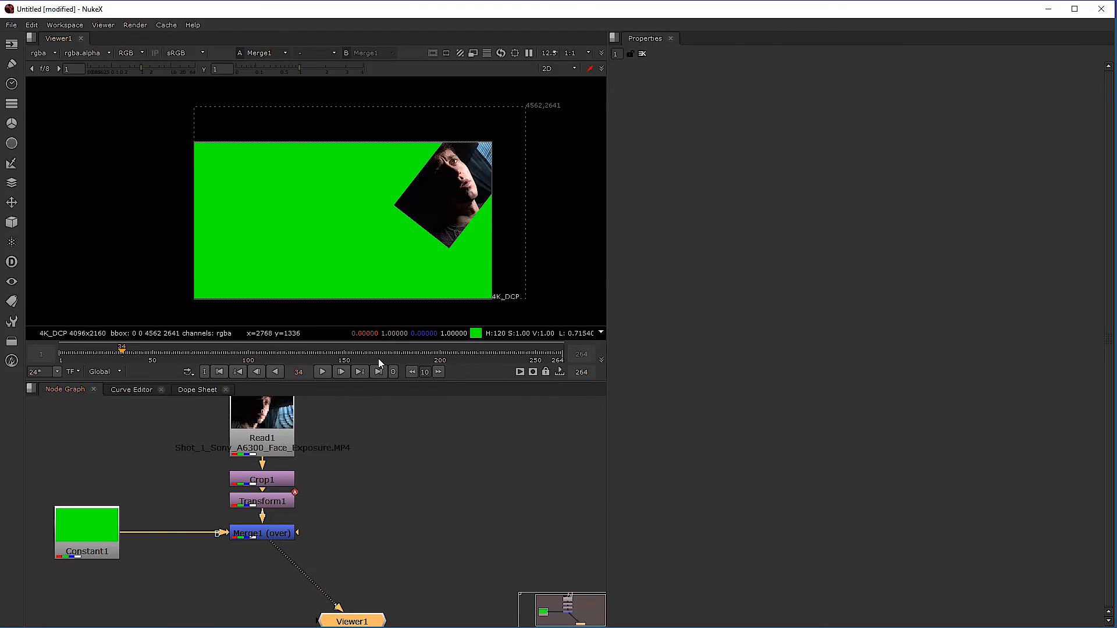
{"action": "key", "text": "Tab"}
{"action": "type", "text": "re"}
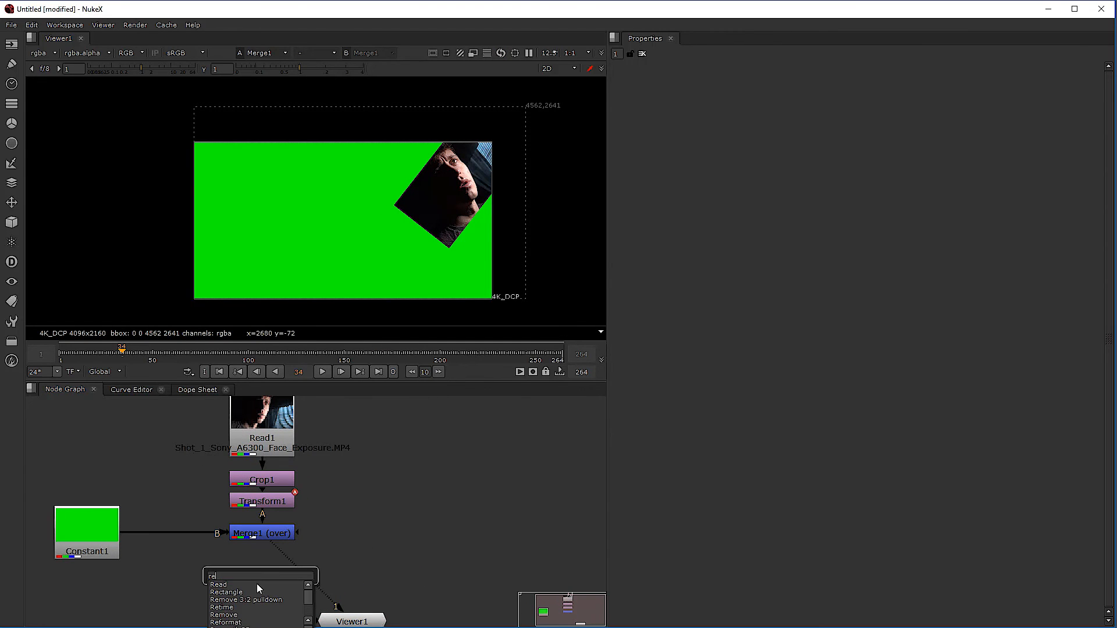
{"action": "left_click", "coordinate": [242, 622]}
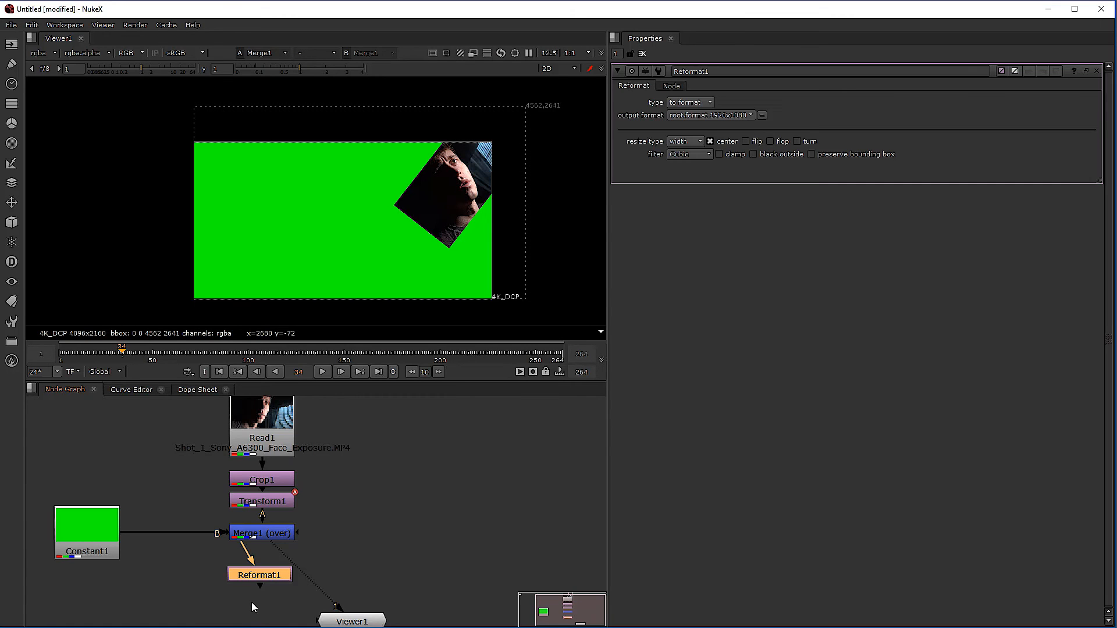
Translate Transform1 to about x -145, y 85 at frame 34, and align Reformat1 directly below Merge1
{"action": "double_click", "coordinate": [261, 503]}
{"action": "left_click_drag", "start_coordinate": [457, 188], "coordinate": [251, 261]}
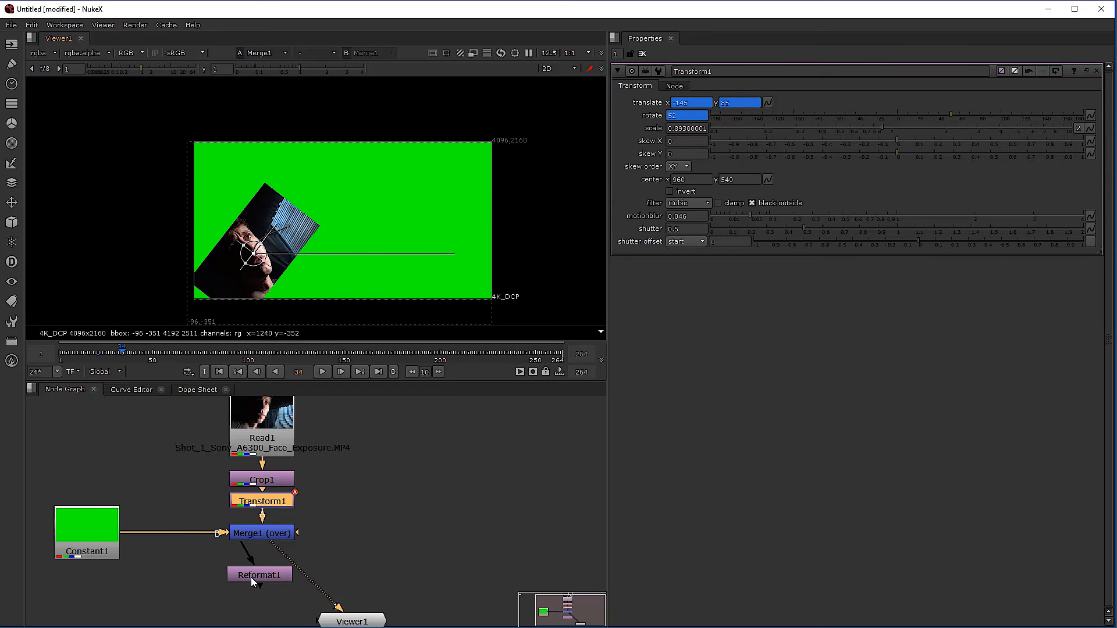
{"action": "left_click_drag", "start_coordinate": [244, 547], "coordinate": [258, 531]}
{"action": "left_click", "coordinate": [263, 580]}
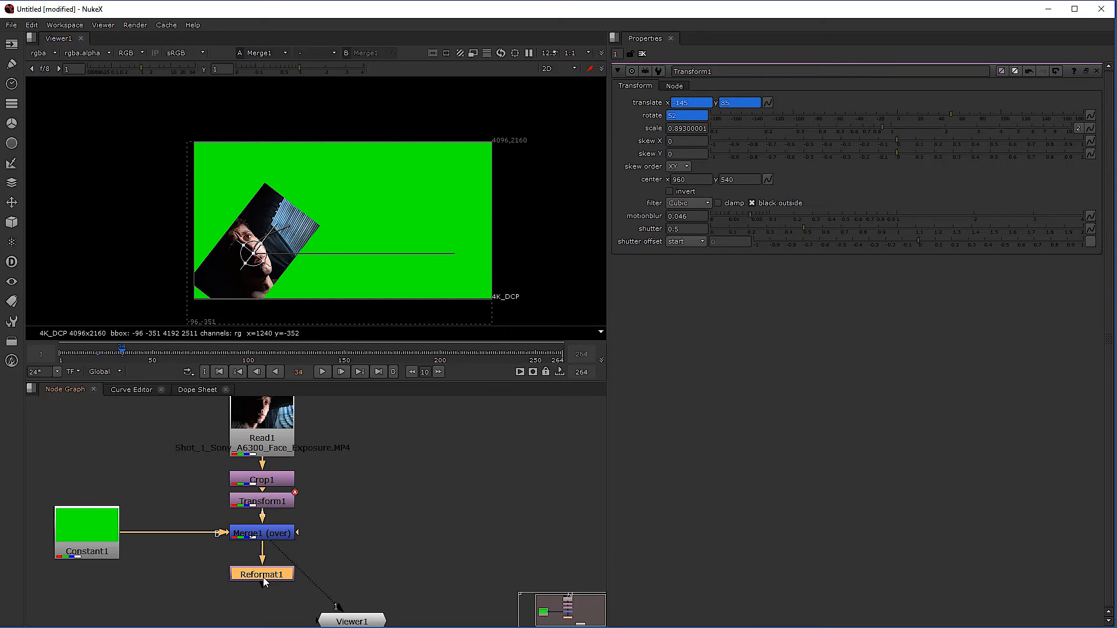
Choose root.format 1920x1080 as Reformat1's output format and show the node's result in the viewer
{"action": "double_click", "coordinate": [264, 575]}
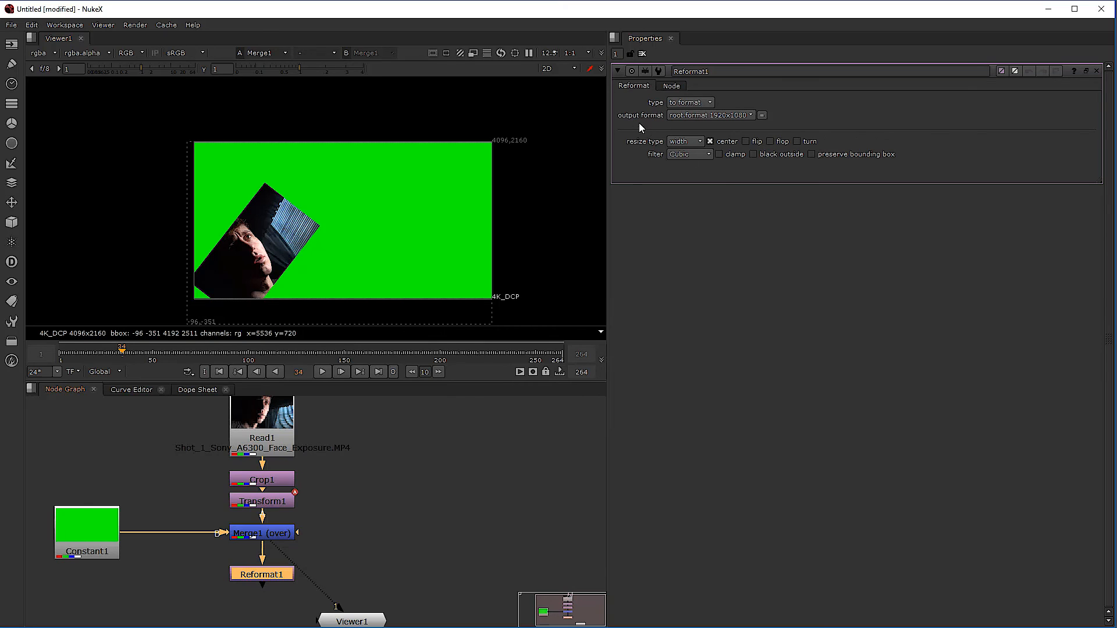
{"action": "left_click", "coordinate": [715, 115]}
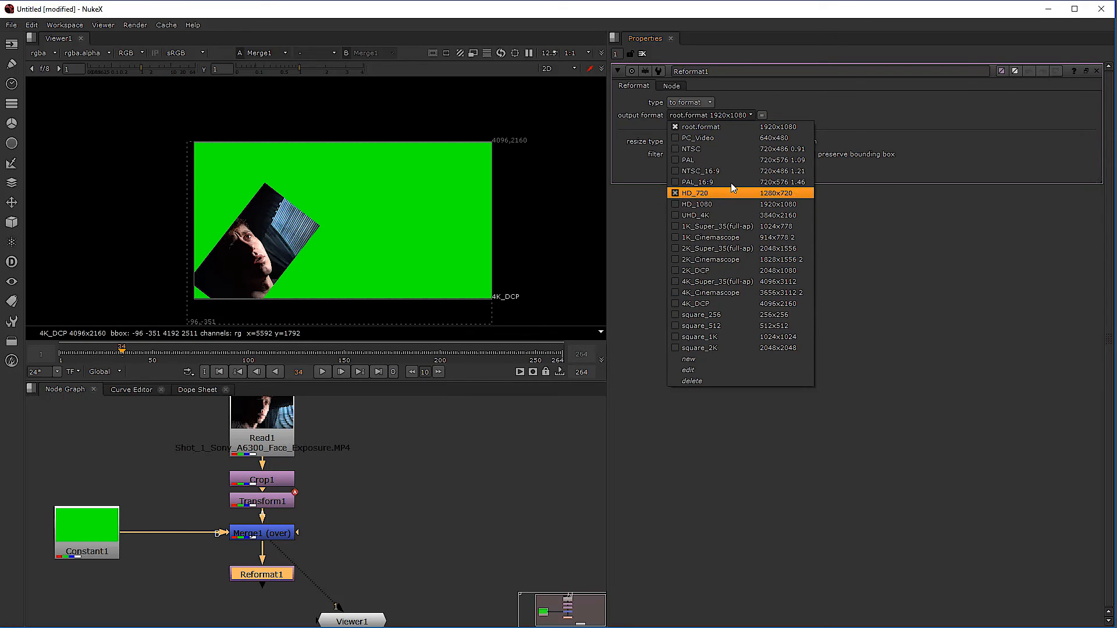
{"action": "left_click", "coordinate": [747, 127]}
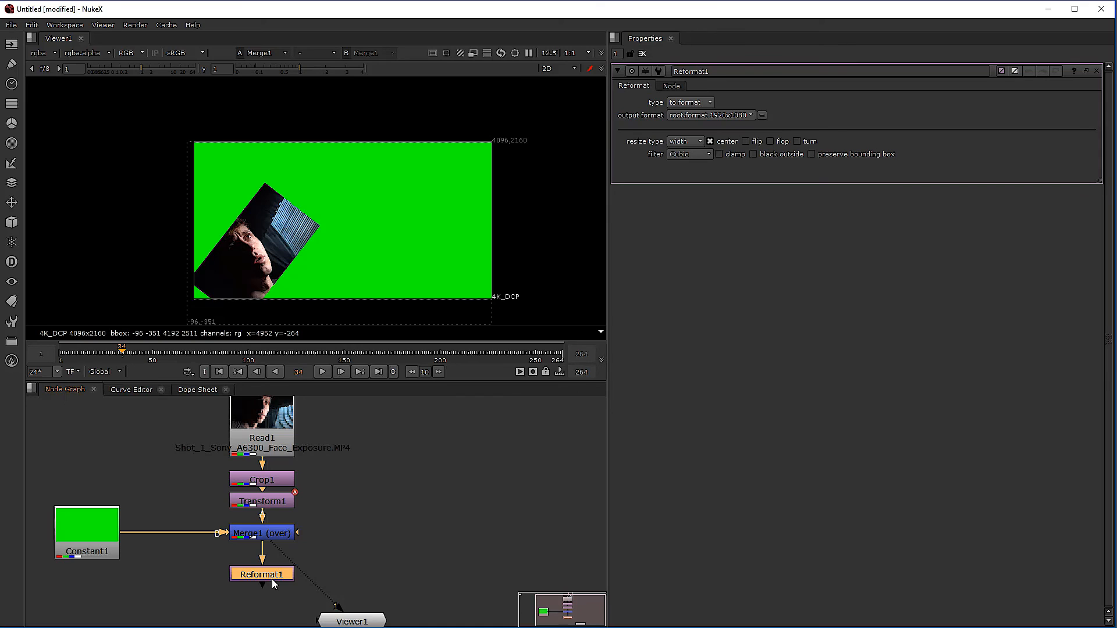
{"action": "key", "text": "1"}
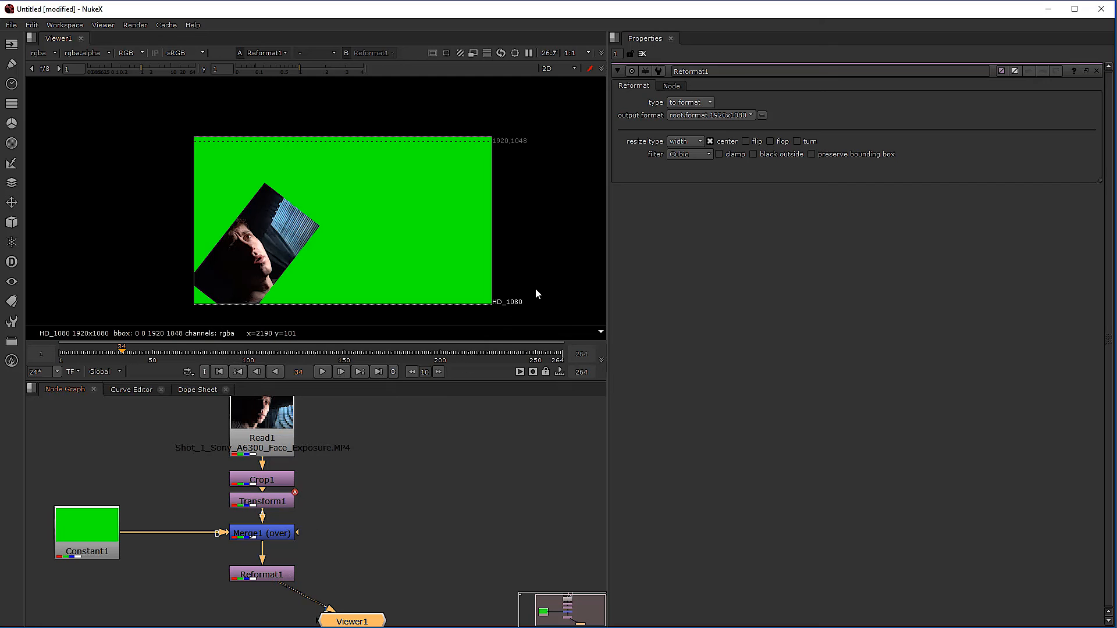
Try Reformat1's resize types none, fit, fill, distort and height in turn
{"action": "left_click", "coordinate": [691, 140]}
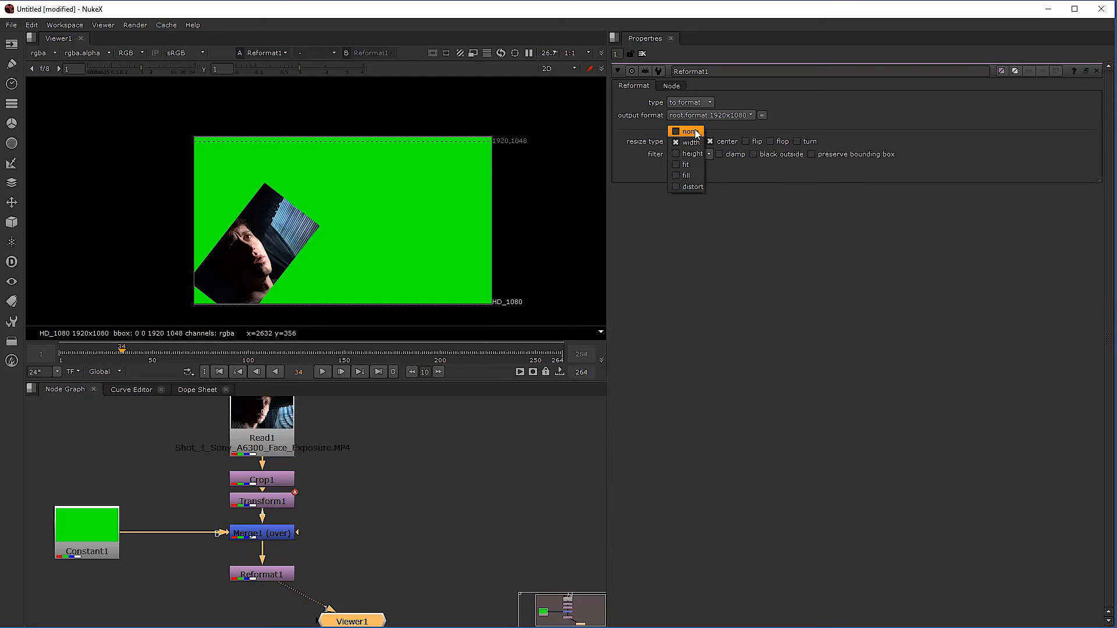
{"action": "left_click", "coordinate": [695, 132]}
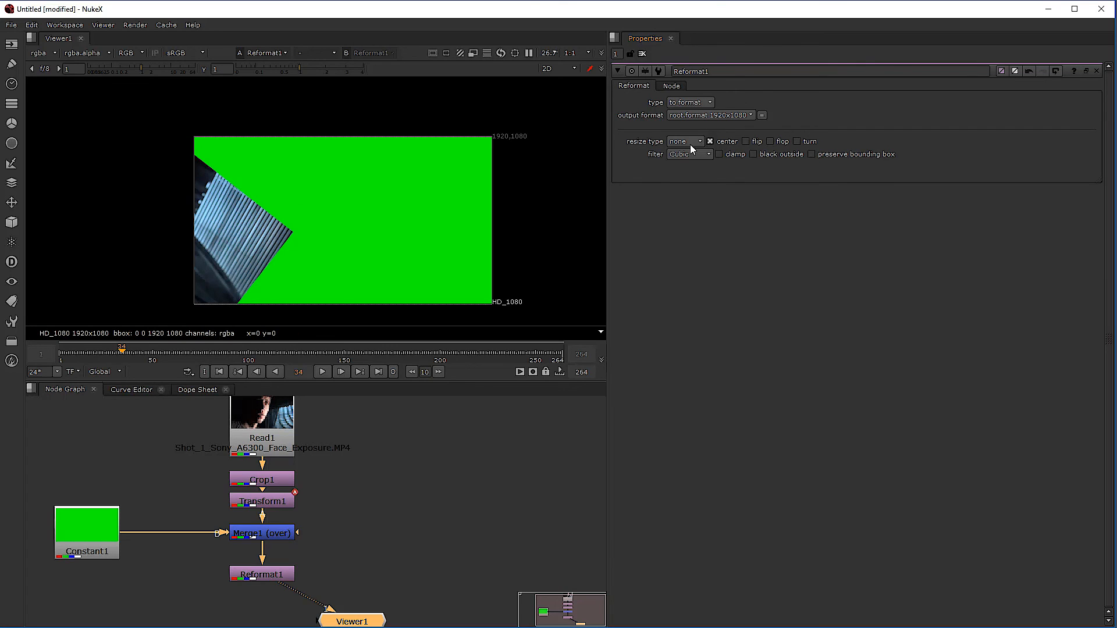
{"action": "left_click", "coordinate": [694, 142]}
{"action": "left_click", "coordinate": [690, 175]}
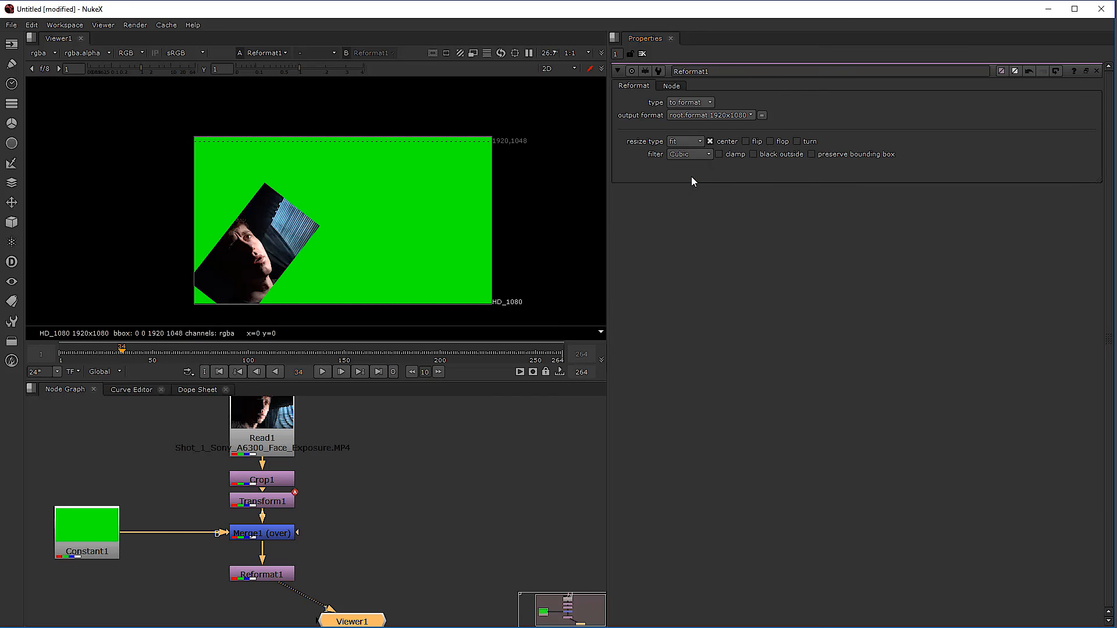
{"action": "left_click", "coordinate": [702, 142]}
{"action": "left_click", "coordinate": [700, 155]}
{"action": "left_click", "coordinate": [692, 142]}
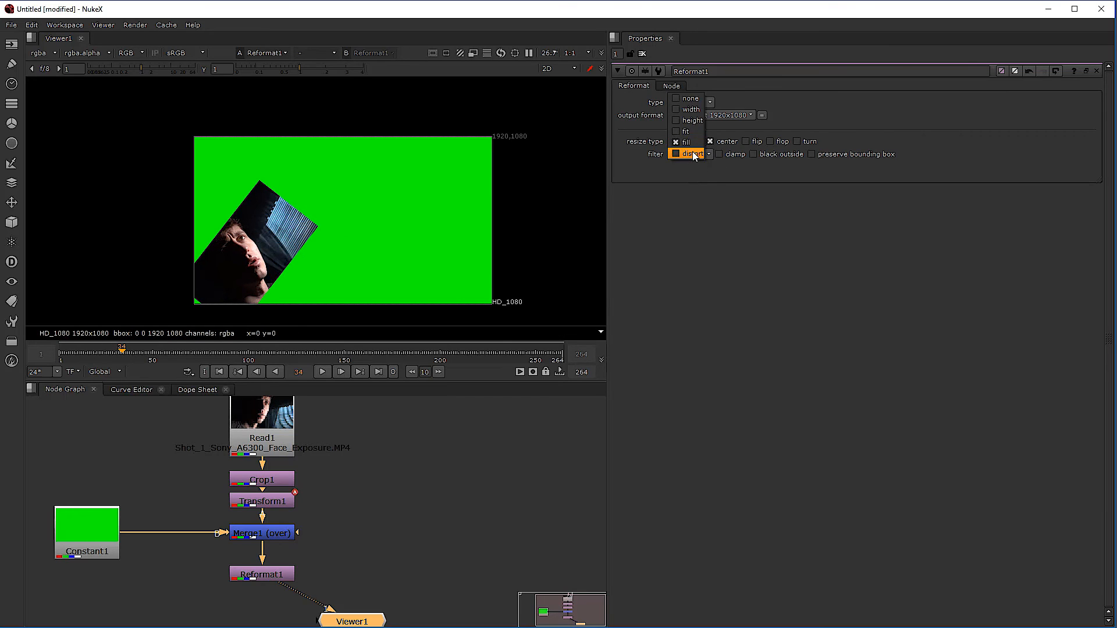
{"action": "left_click", "coordinate": [693, 152]}
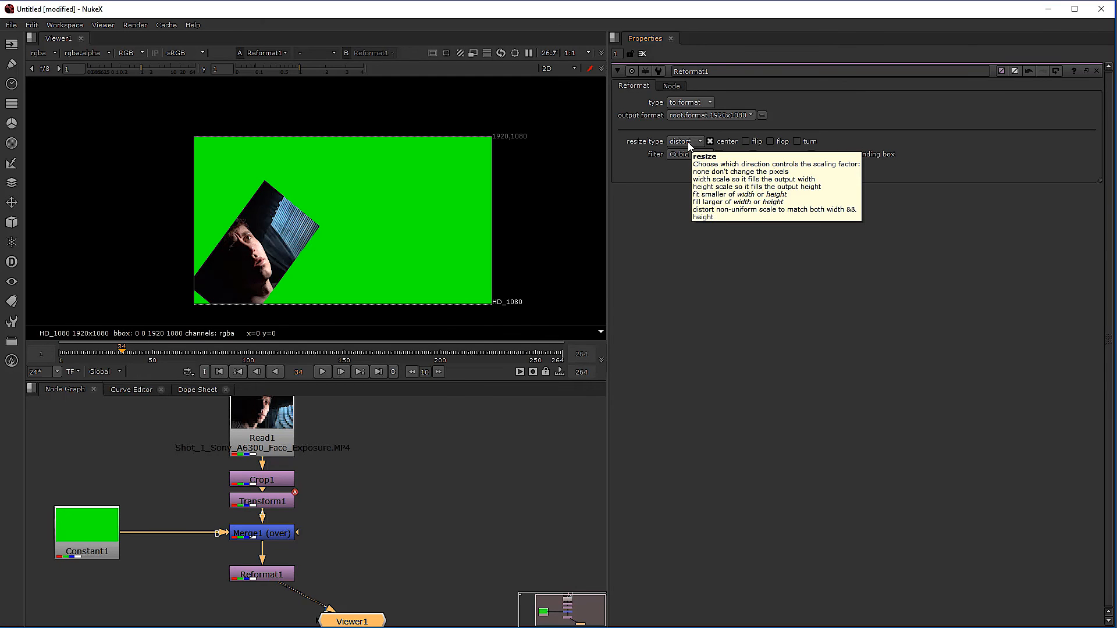
{"action": "left_click", "coordinate": [688, 142]}
{"action": "left_click", "coordinate": [693, 113]}
Try the to box and scale types in Reformat1, setting the scale to 0.76
{"action": "left_click", "coordinate": [688, 104]}
{"action": "left_click", "coordinate": [690, 113]}
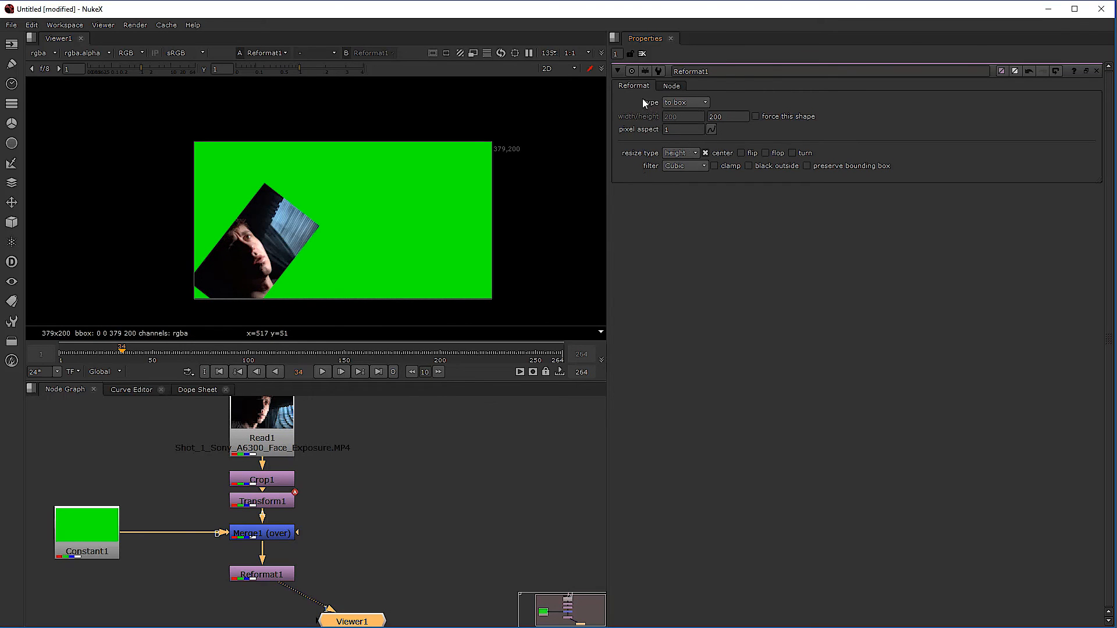
{"action": "left_click", "coordinate": [682, 102]}
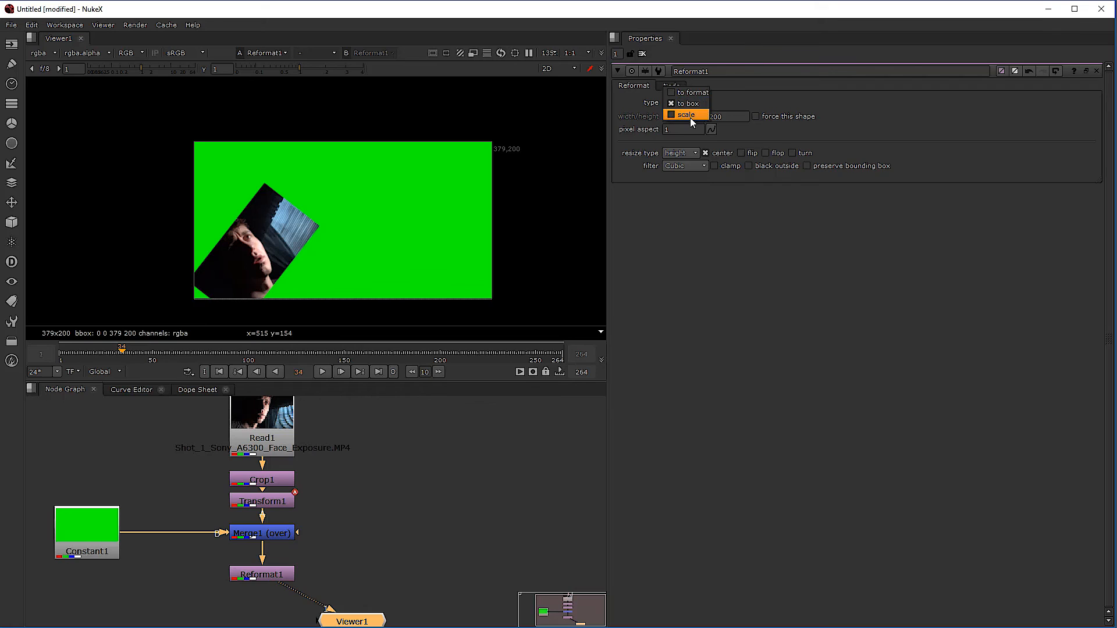
{"action": "left_click", "coordinate": [690, 115]}
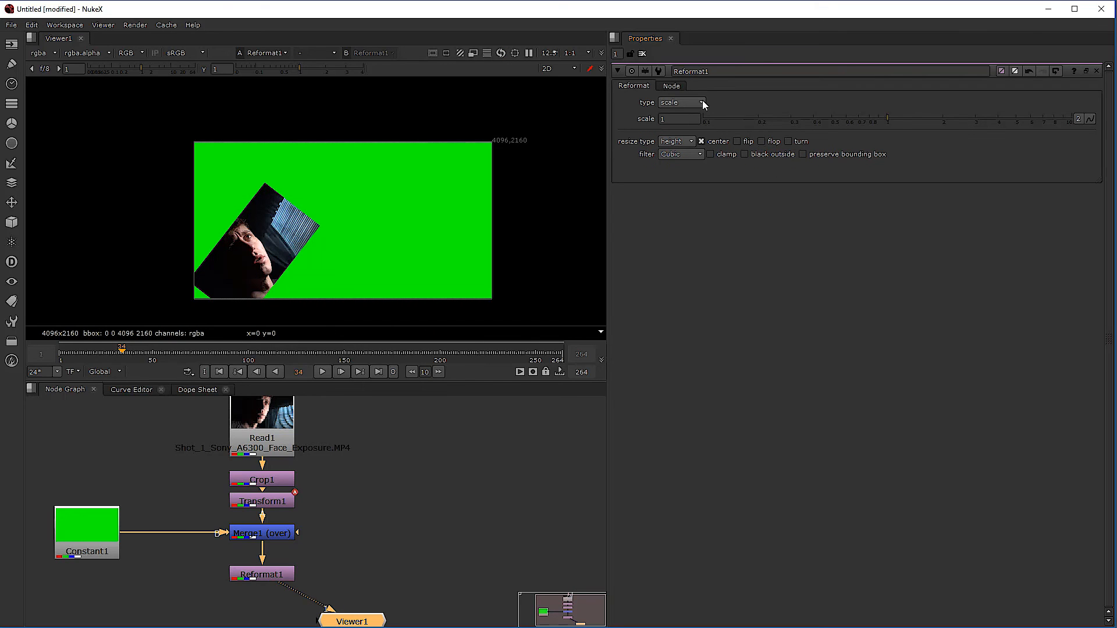
{"action": "left_click", "coordinate": [702, 101]}
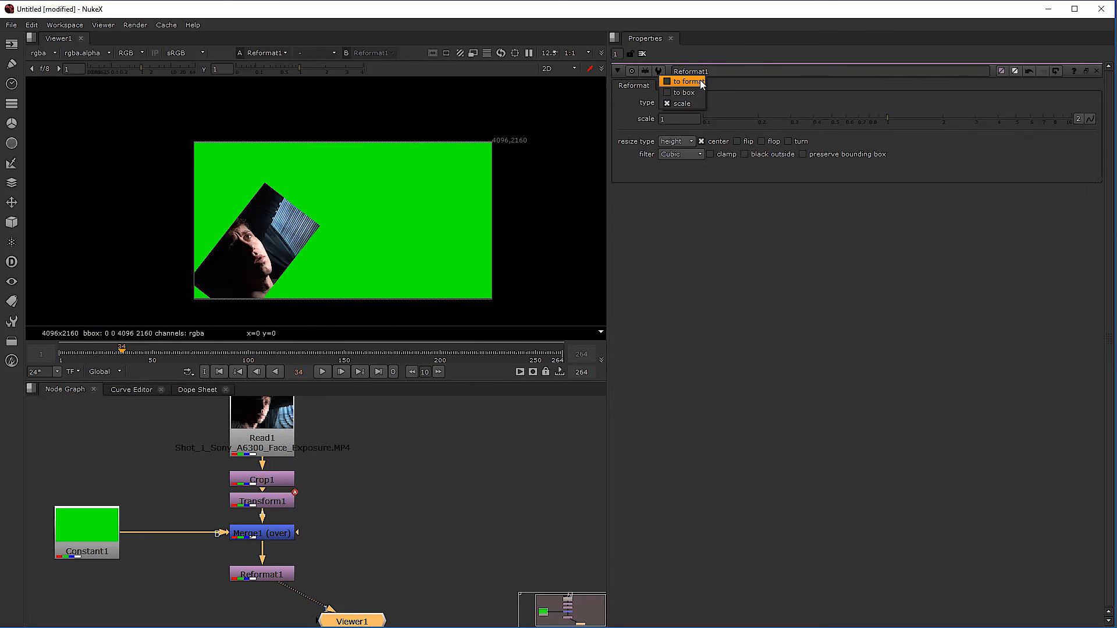
{"action": "left_click", "coordinate": [693, 104]}
{"action": "mouse_move", "coordinate": [872, 118]}
{"action": "left_mouse_down"}
{"action": "mouse_move", "coordinate": [850, 123]}
{"action": "mouse_move", "coordinate": [899, 123]}
{"action": "mouse_move", "coordinate": [850, 124]}
{"action": "mouse_move", "coordinate": [865, 123]}
{"action": "left_mouse_up"}
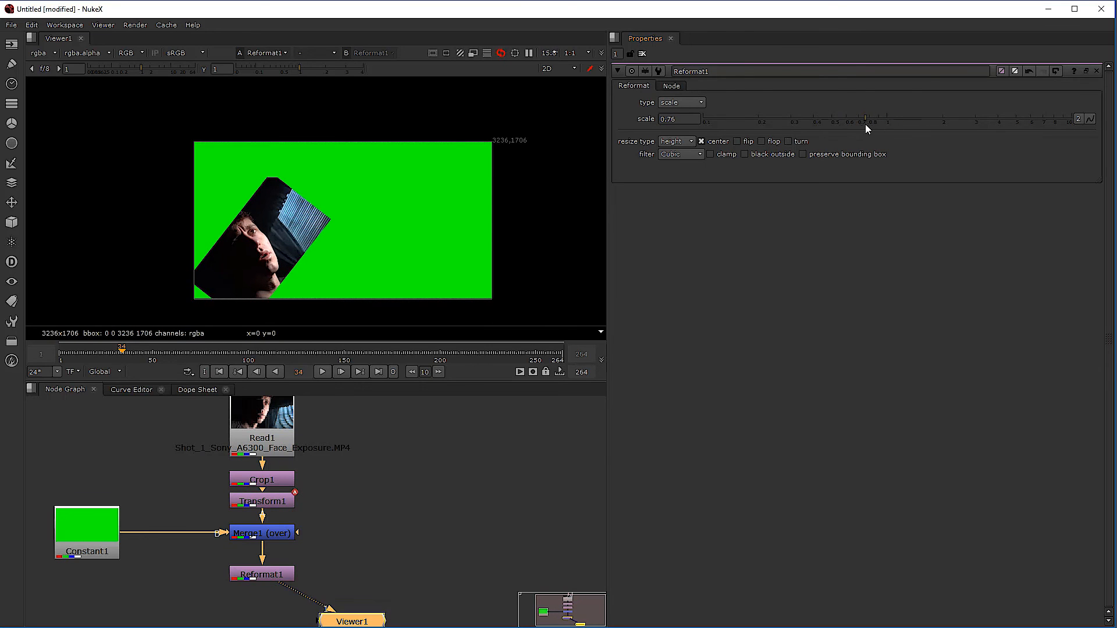
Delete Reformat1 and add a fresh Reformat node with default settings below Merge1
{"action": "left_click", "coordinate": [285, 576]}
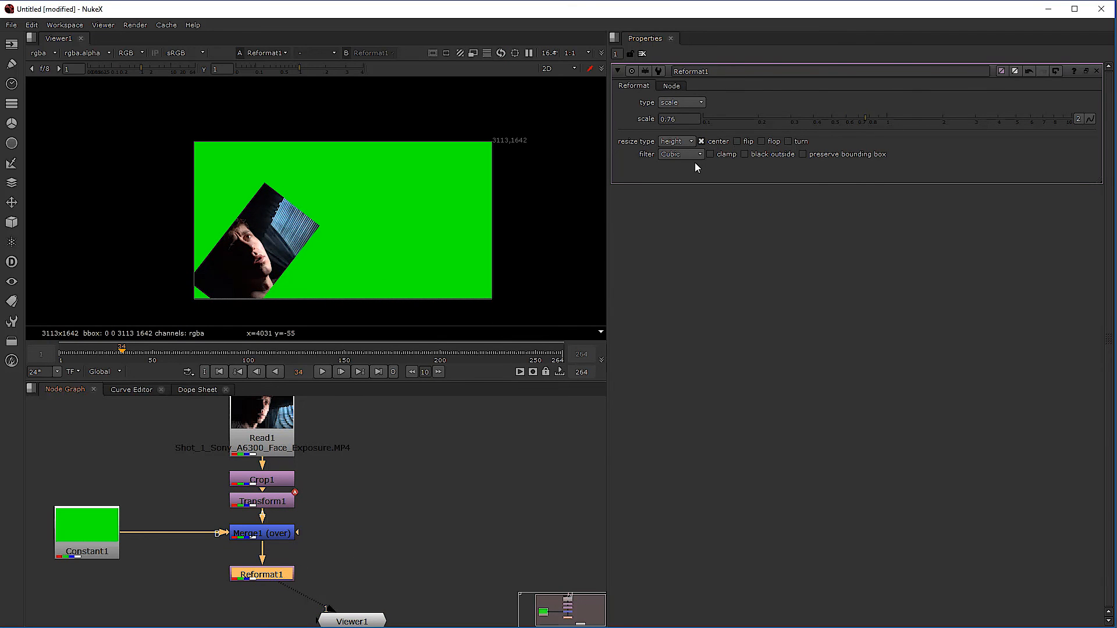
{"action": "key", "text": "Delete"}
{"action": "left_click", "coordinate": [268, 586]}
{"action": "key", "text": "Tab"}
{"action": "type", "text": "re"}
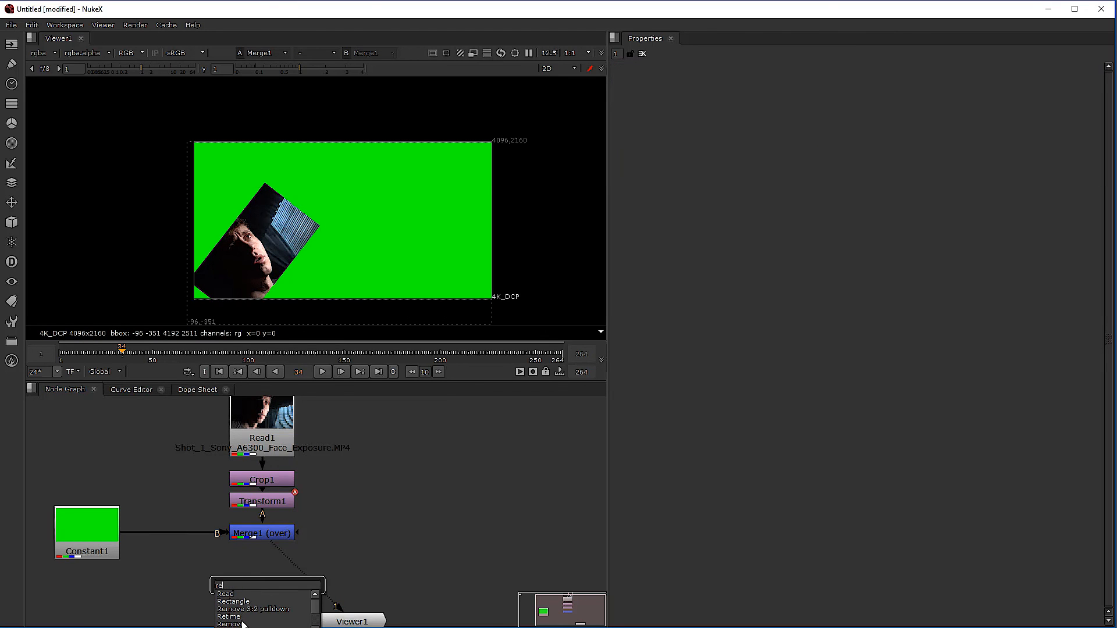
{"action": "type", "text": "f"}
{"action": "key", "text": "Return"}
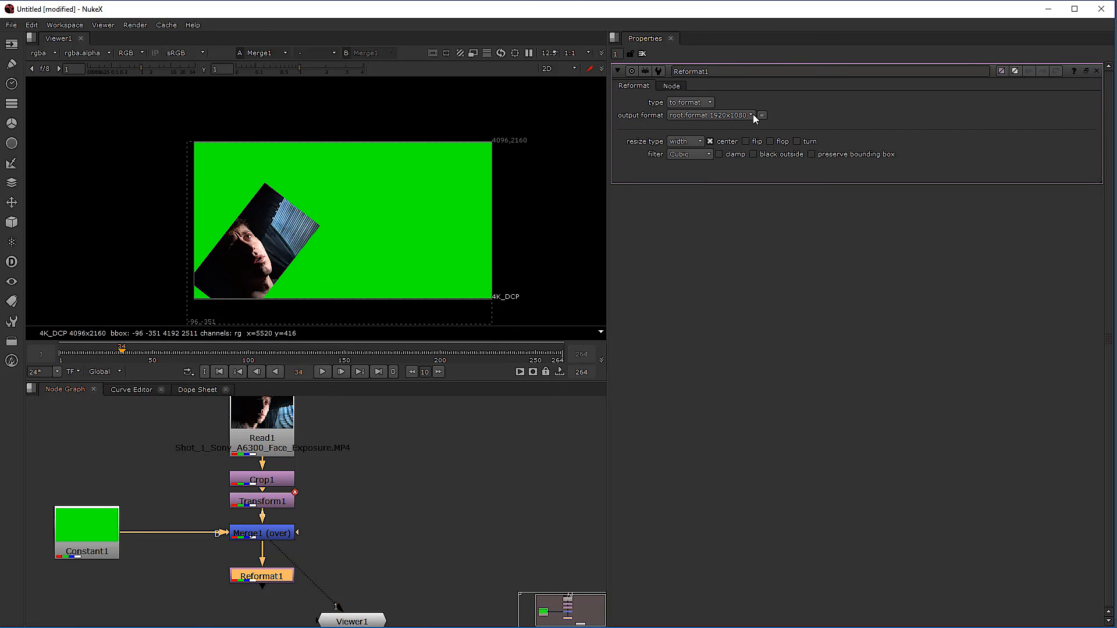
Set the new Reformat1's resize type to none and show its result in the viewer
{"action": "left_click", "coordinate": [679, 143]}
{"action": "left_click", "coordinate": [690, 133]}
{"action": "key", "text": "1"}
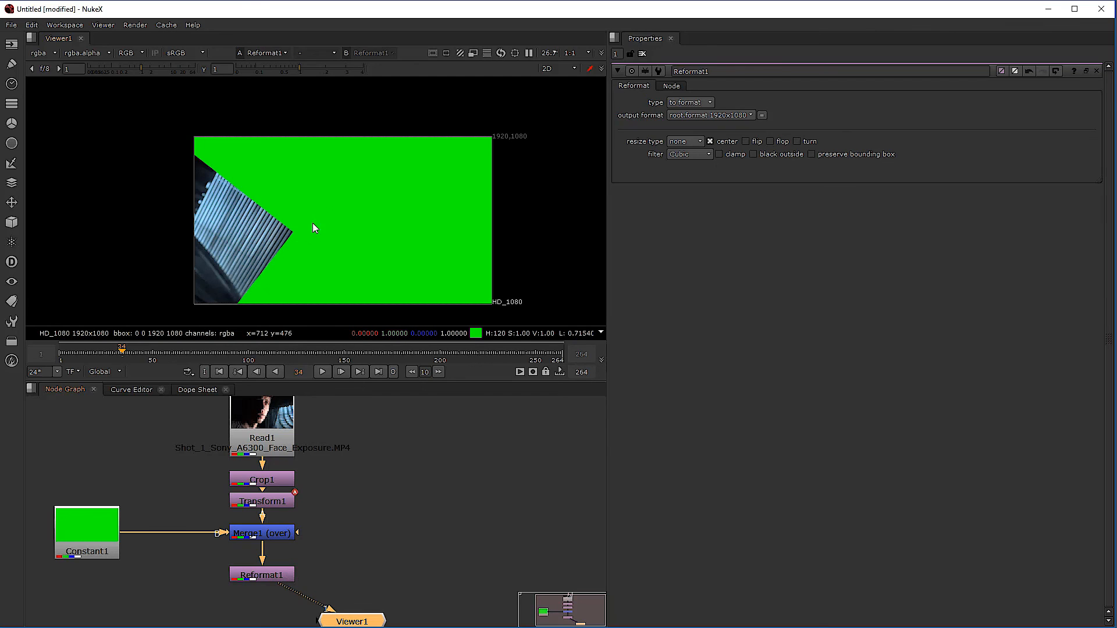
{"action": "scroll", "coordinate": [305, 231], "scroll_direction": "down", "scroll_amount": 8}
{"action": "scroll", "coordinate": [315, 246], "scroll_direction": "up", "scroll_amount": 8}
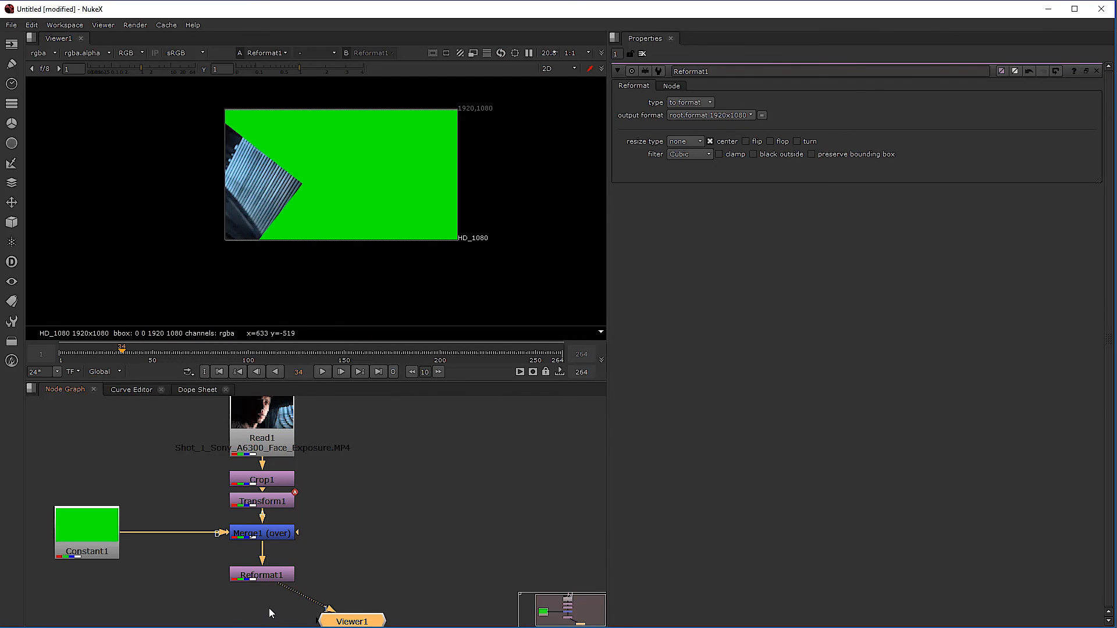
Enable preserve bounding box on Reformat1
{"action": "left_click", "coordinate": [261, 576]}
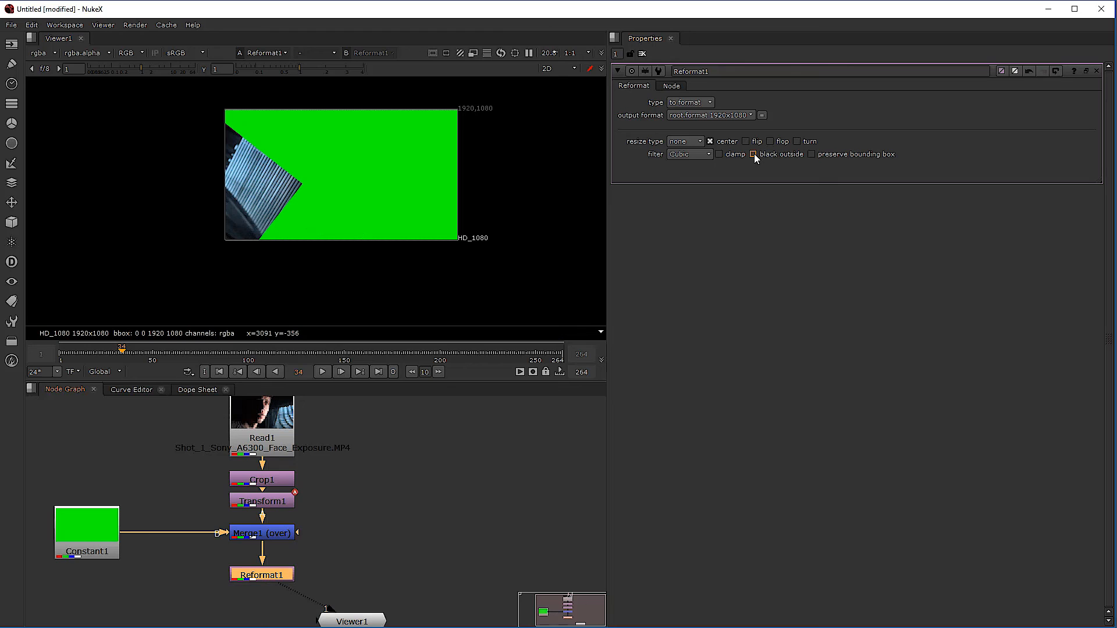
{"action": "left_click", "coordinate": [812, 153]}
{"action": "scroll", "coordinate": [397, 187], "scroll_direction": "down", "scroll_amount": 4}
{"action": "scroll", "coordinate": [390, 199], "scroll_direction": "up", "scroll_amount": 1}
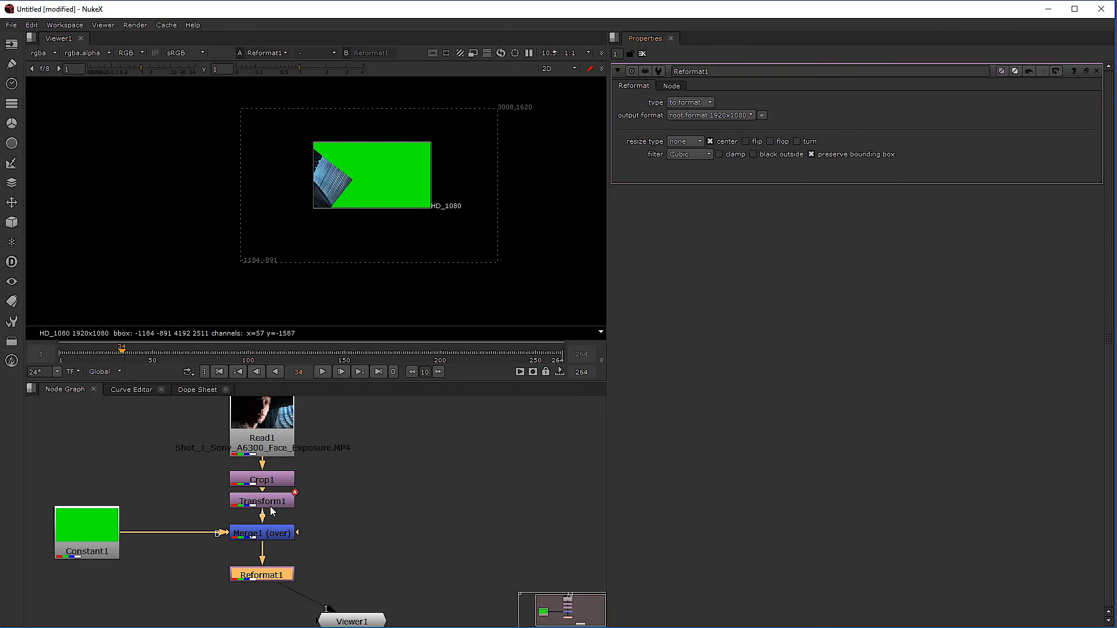
Compare the format and bounding box of Merge1 with those of Reformat1 in the viewer
{"action": "left_click", "coordinate": [258, 534]}
{"action": "key", "text": "1"}
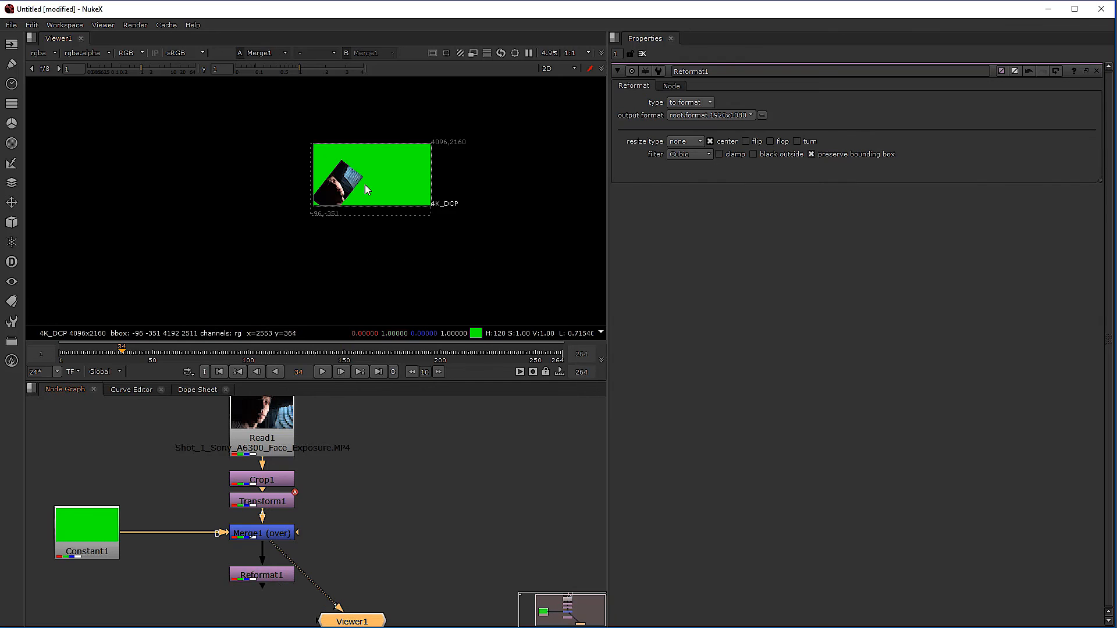
{"action": "scroll", "coordinate": [372, 185], "scroll_direction": "down", "scroll_amount": 1}
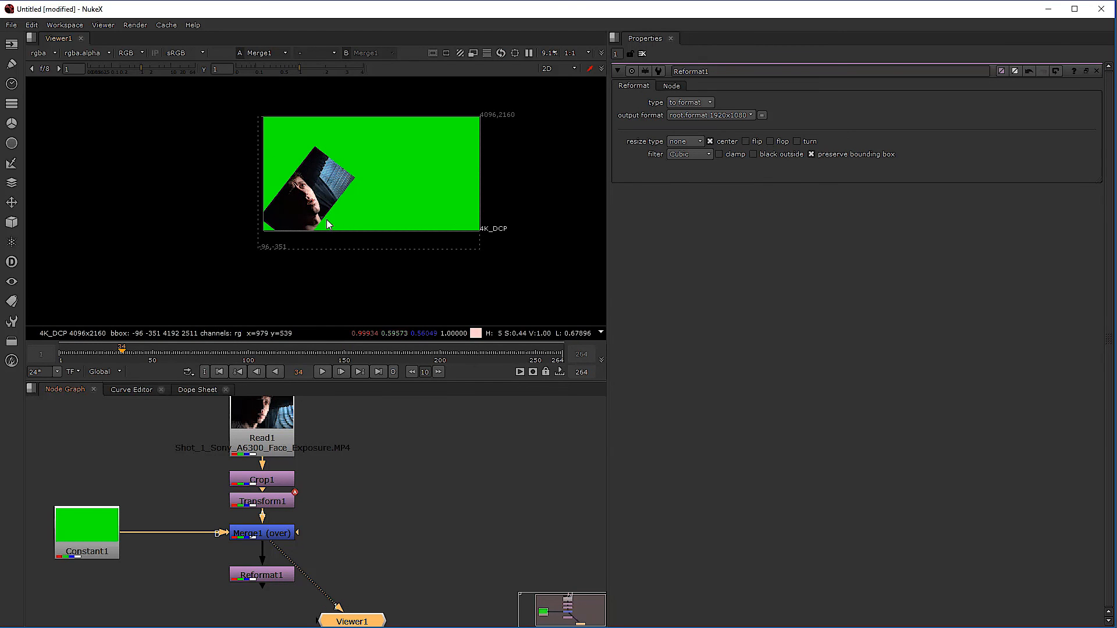
{"action": "left_click", "coordinate": [246, 573]}
{"action": "key", "text": "1"}
{"action": "scroll", "coordinate": [275, 268], "scroll_direction": "down", "scroll_amount": 2}
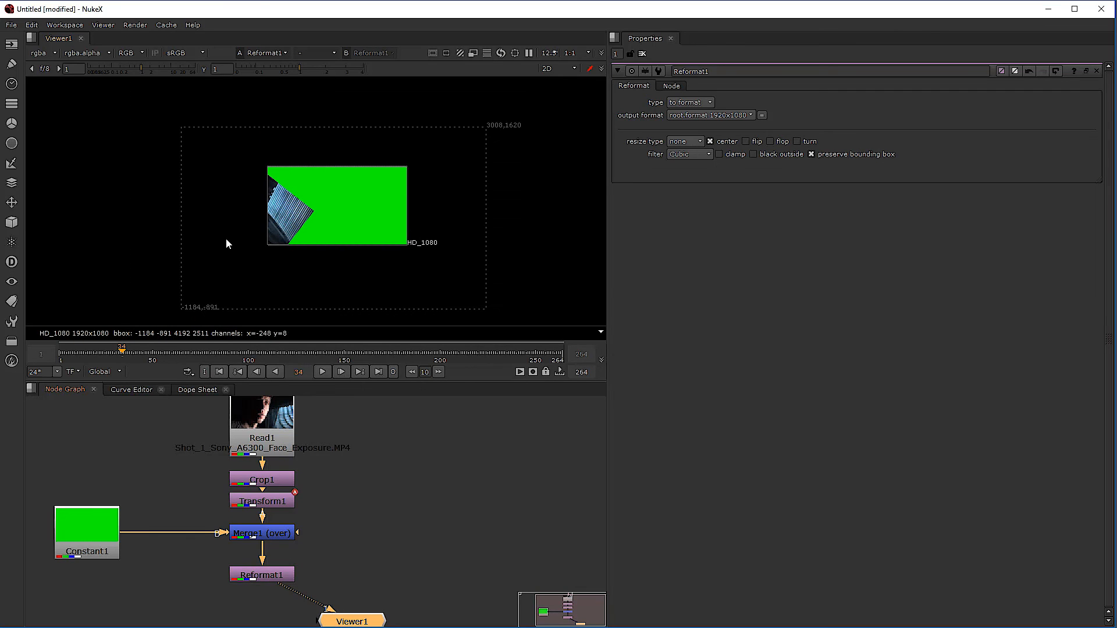
Insert a Transform node after Reformat1 and move the image down and to the right within the HD frame
{"action": "left_click", "coordinate": [264, 580]}
{"action": "key", "text": "Tab"}
{"action": "type", "text": "tr"}
{"action": "left_click", "coordinate": [248, 599]}
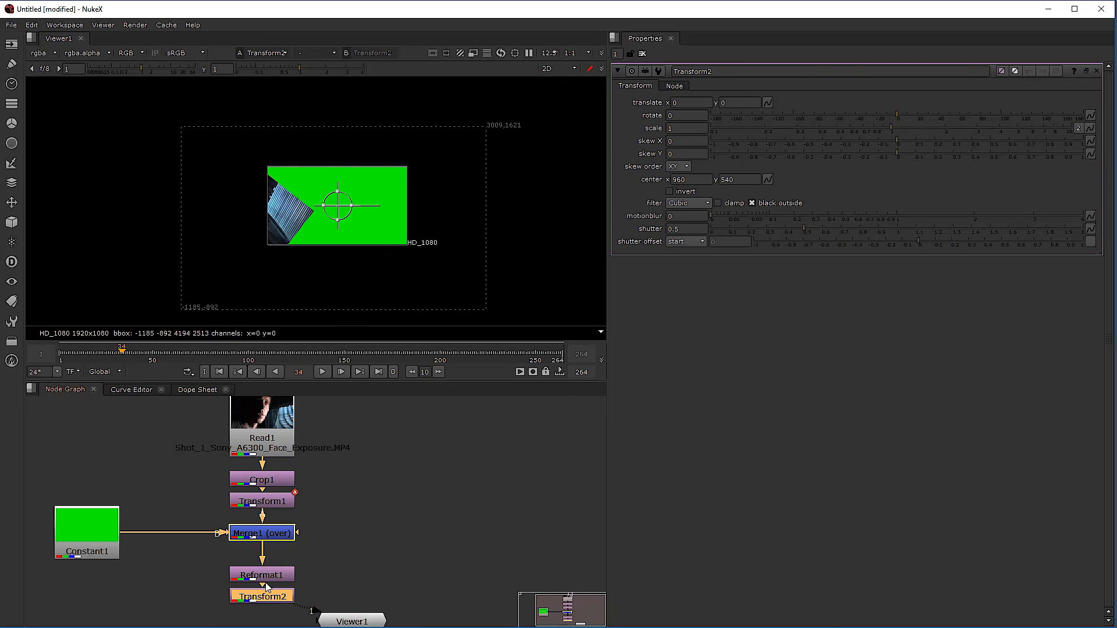
{"action": "scroll", "coordinate": [256, 599], "scroll_direction": "up", "scroll_amount": 1}
{"action": "left_click_drag", "start_coordinate": [324, 208], "coordinate": [389, 235]}
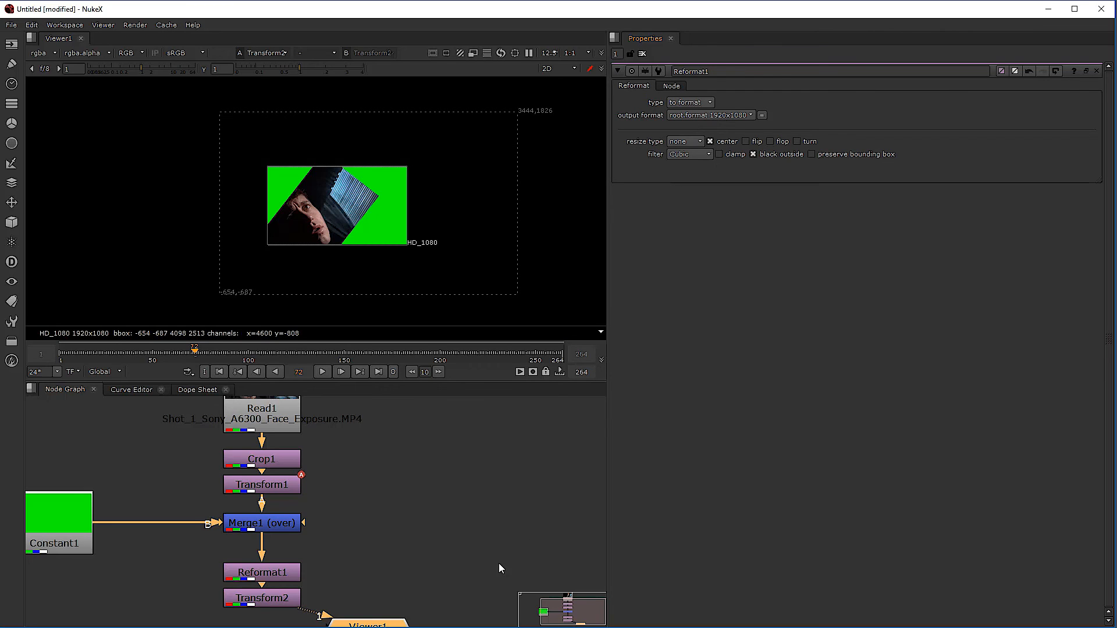
{"action": "scroll", "coordinate": [427, 567], "scroll_direction": "down", "scroll_amount": 2}
{"action": "scroll", "coordinate": [350, 565], "scroll_direction": "up", "scroll_amount": 2}
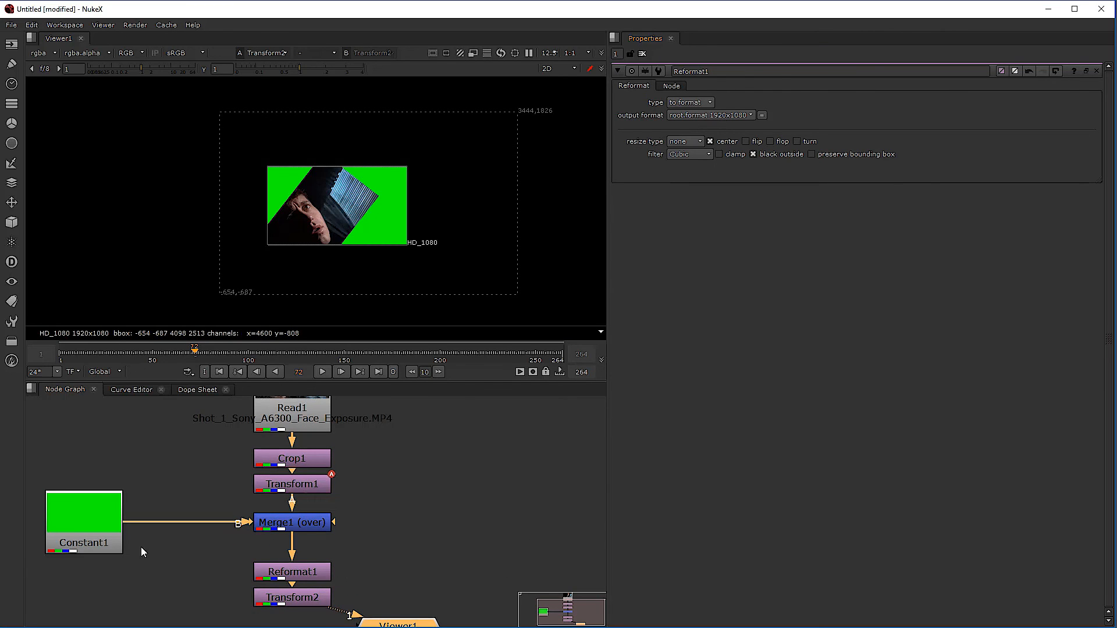
{"action": "scroll", "coordinate": [133, 543], "scroll_direction": "down", "scroll_amount": 2}
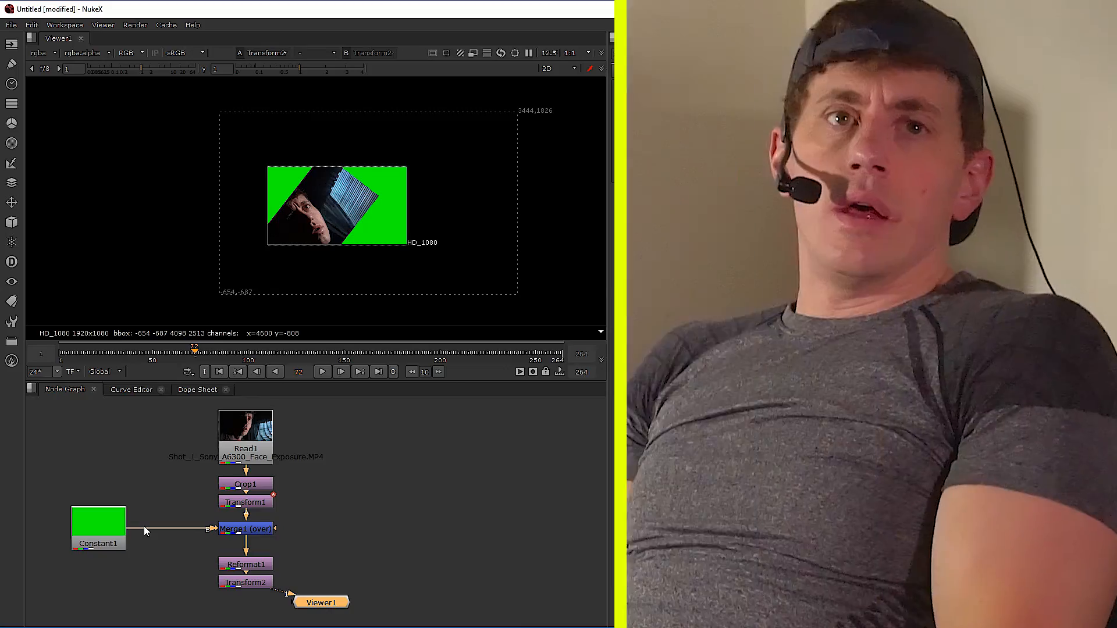